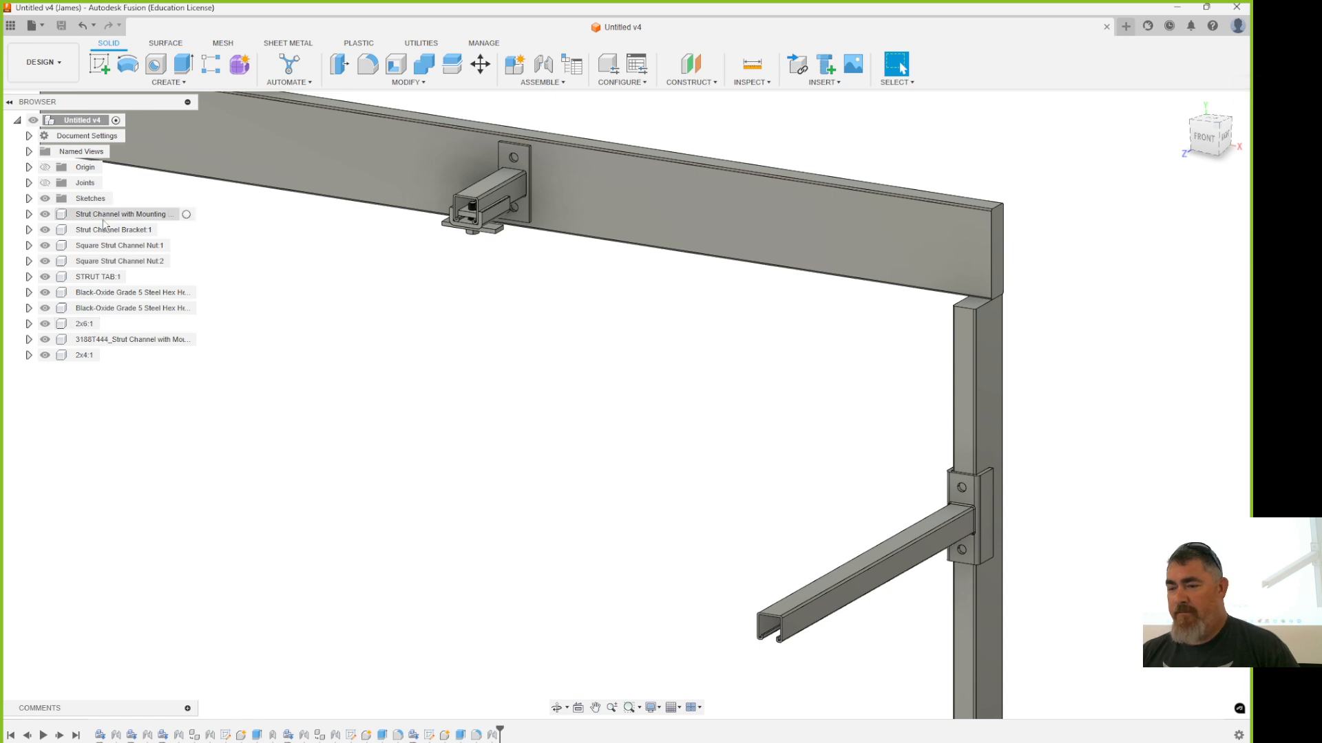
Step: Test the slider hardware's movement along the upper strut channel and revert the components' position
scroll(577, 113, "up", 4)
scroll(577, 114, "up", 2)
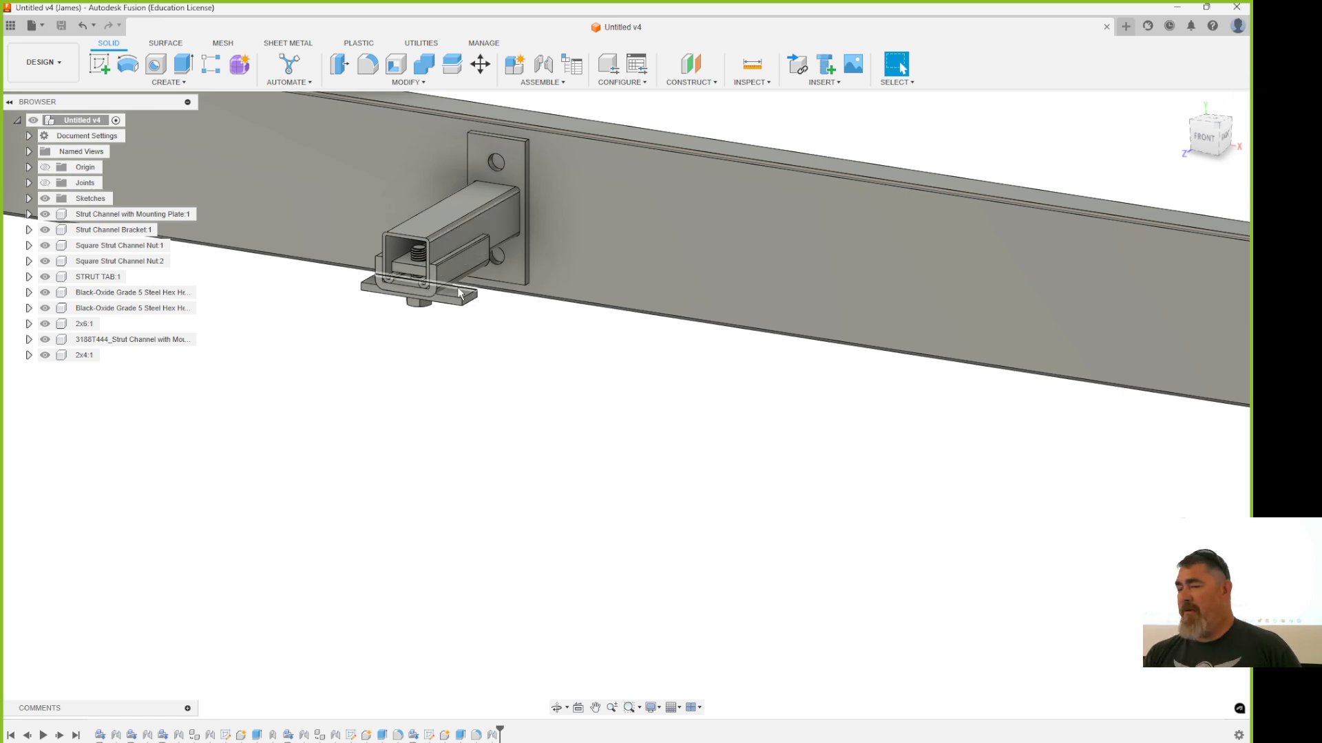
scroll(458, 293, "down", 3)
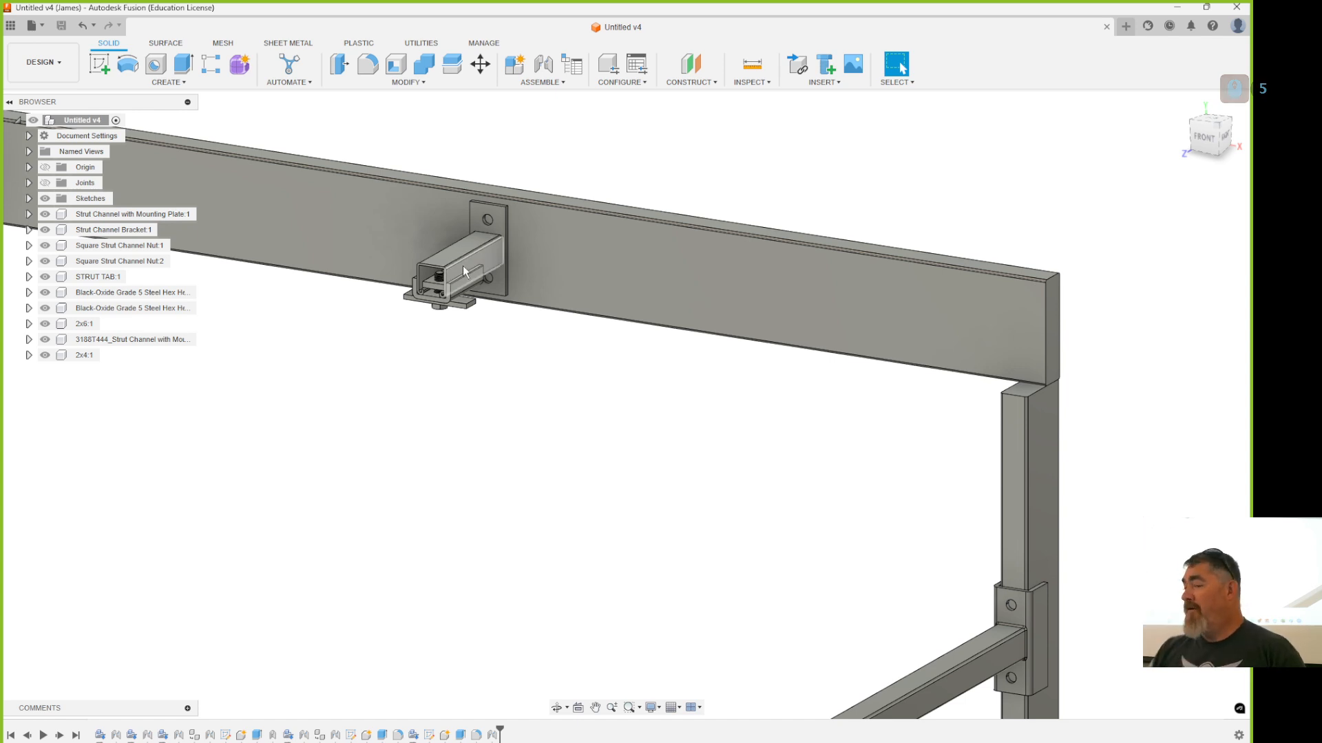
mouse_move(466, 278)
left_mouse_down()
mouse_move(484, 285)
mouse_move(428, 337)
mouse_move(436, 309)
mouse_move(482, 293)
mouse_move(413, 335)
mouse_move(444, 288)
left_mouse_up()
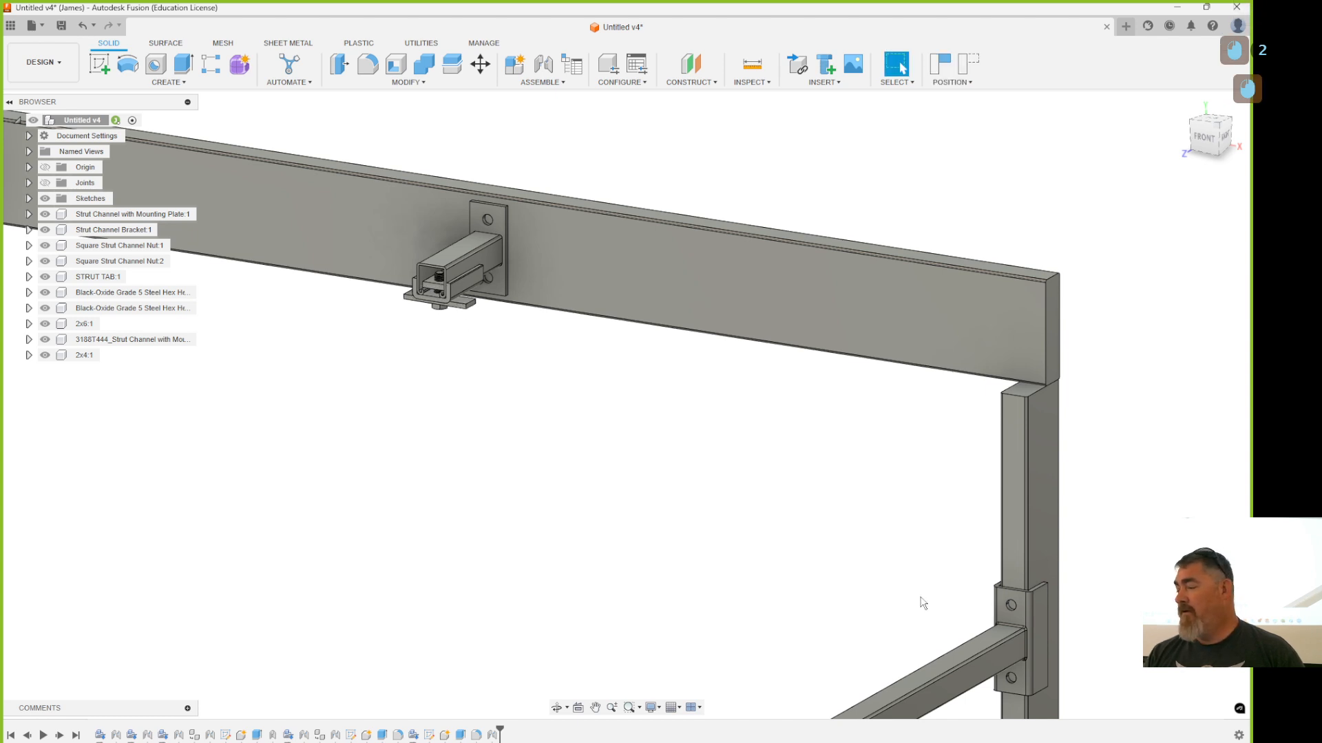
scroll(834, 683, "down", 4)
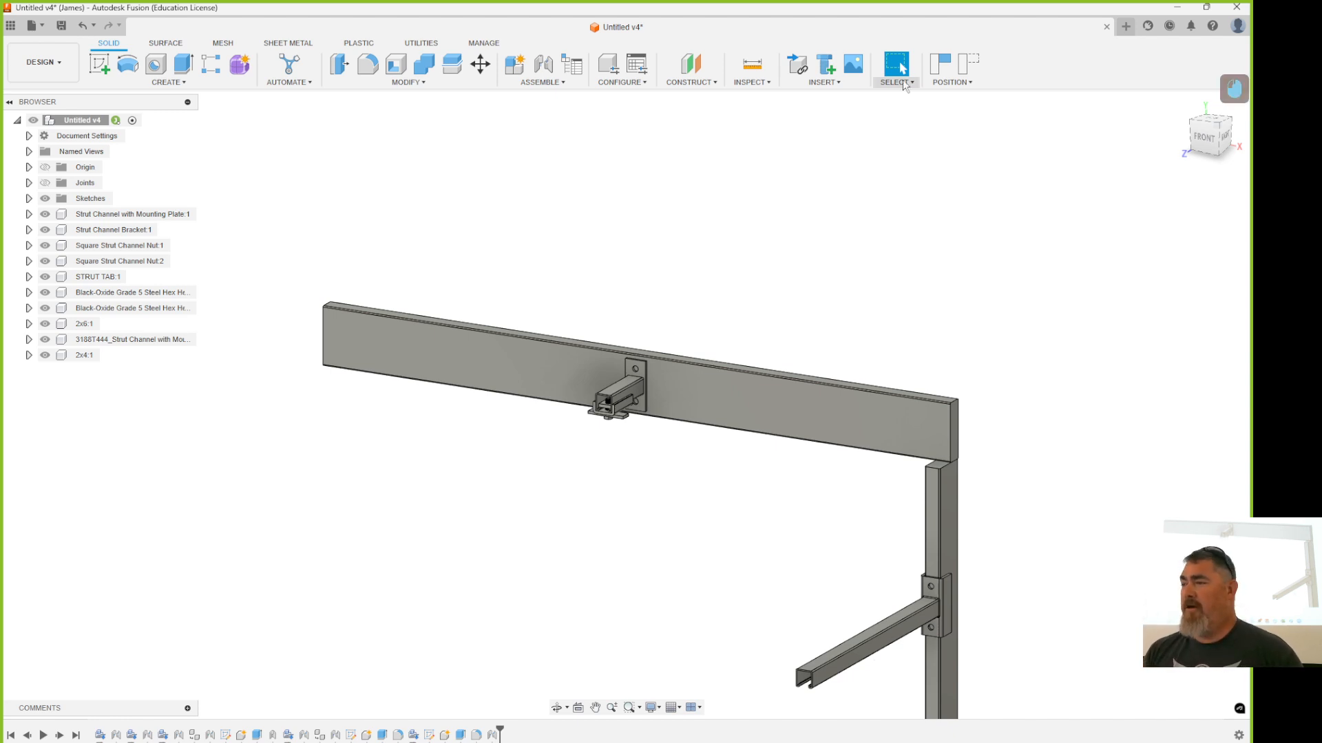
left_click(958, 68)
Step: Hide the Strut Channel with Mounting Plate, 2x6 and 2x4 components to isolate the slider hardware
scroll(665, 353, "up", 10)
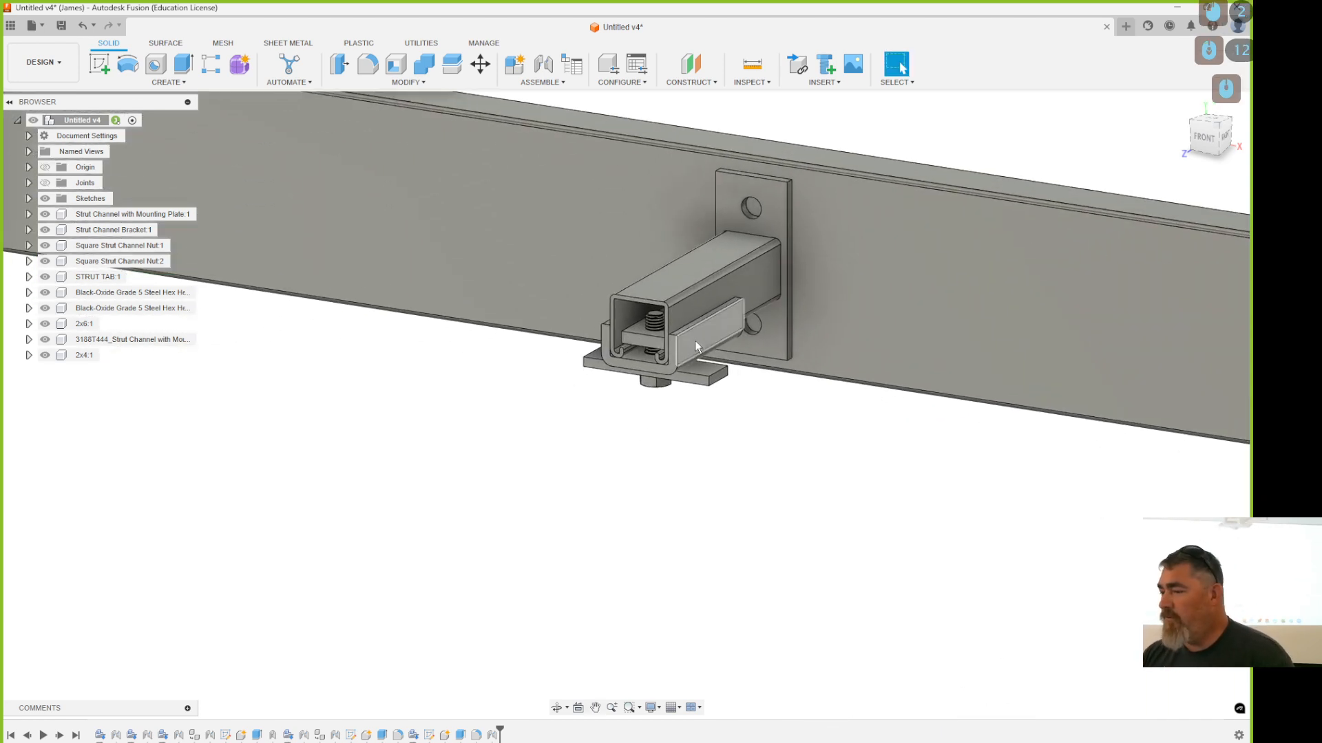
mouse_move(695, 346)
left_mouse_down()
mouse_move(693, 336)
mouse_move(659, 373)
mouse_move(694, 352)
left_mouse_up()
left_click(701, 303)
left_click(44, 214)
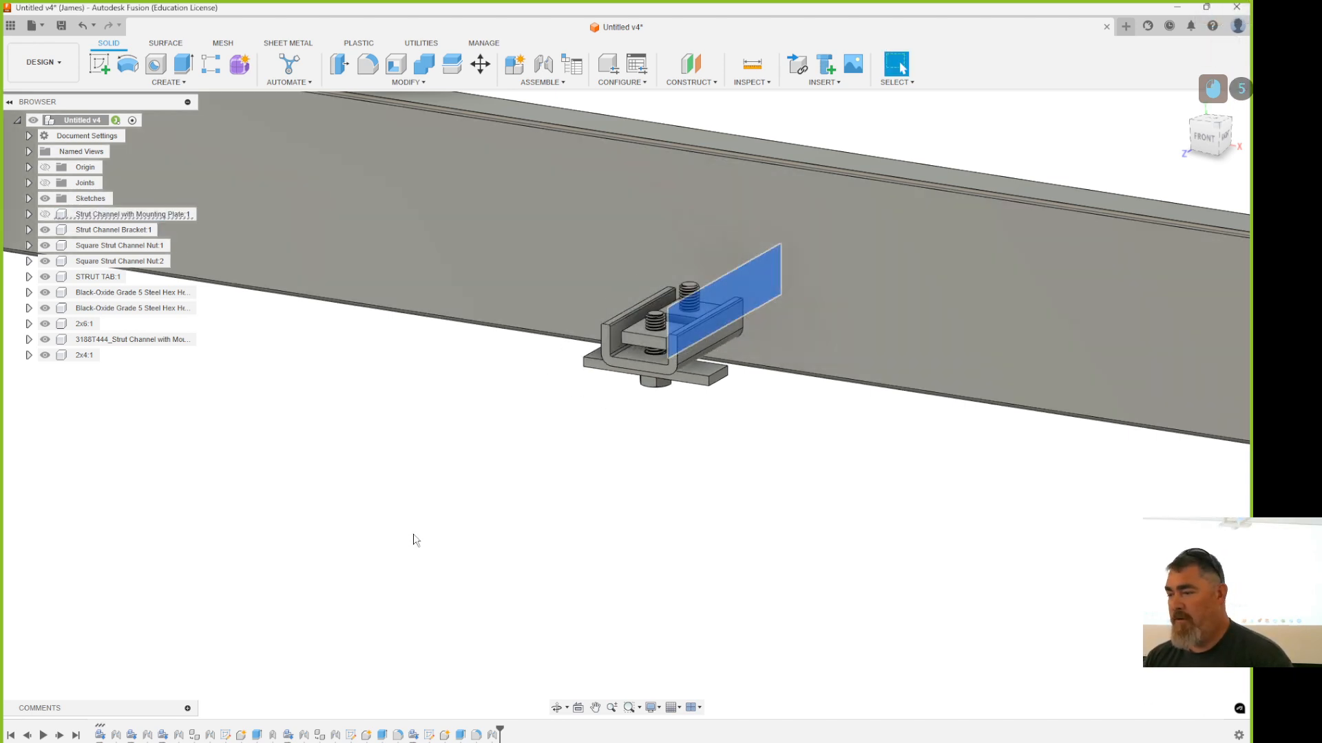
left_click(415, 540)
middle_click_drag(762, 475, 505, 387, "shift")
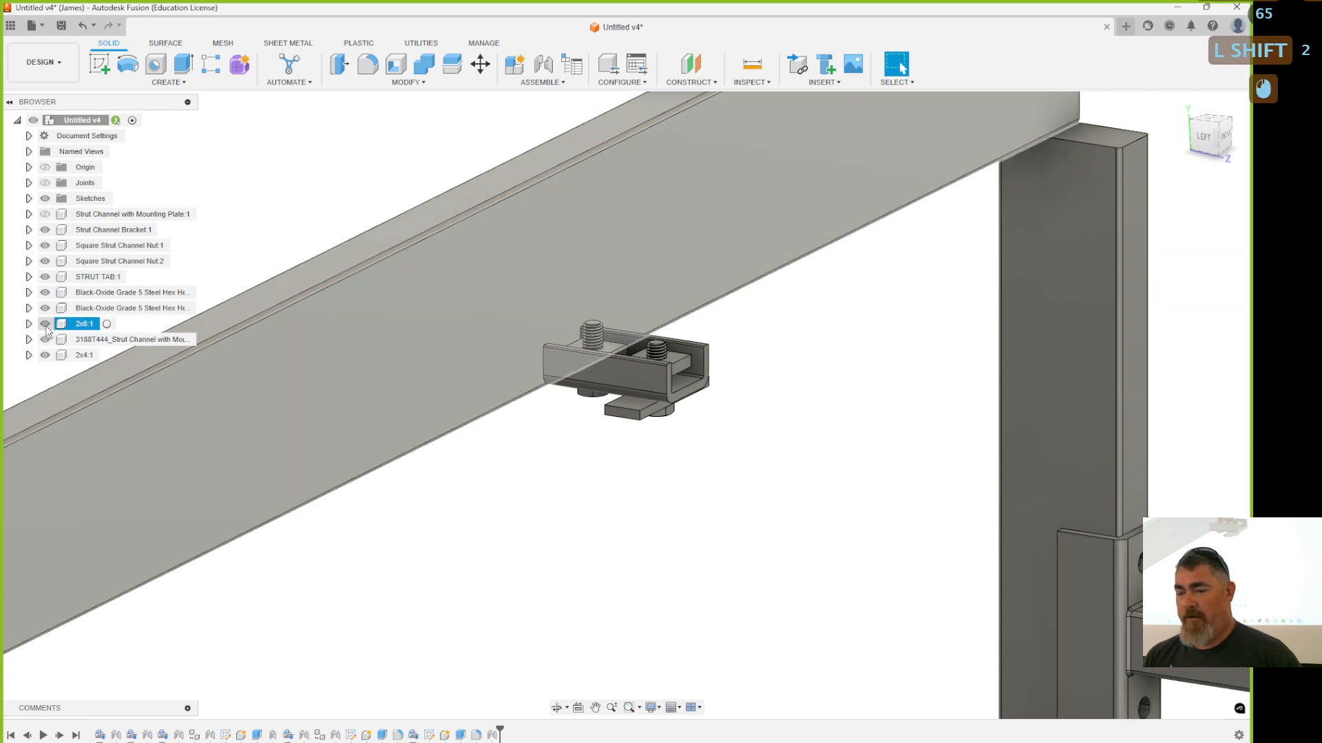
left_click(45, 324)
left_click(46, 355)
middle_click_drag(722, 441, 584, 472, "shift")
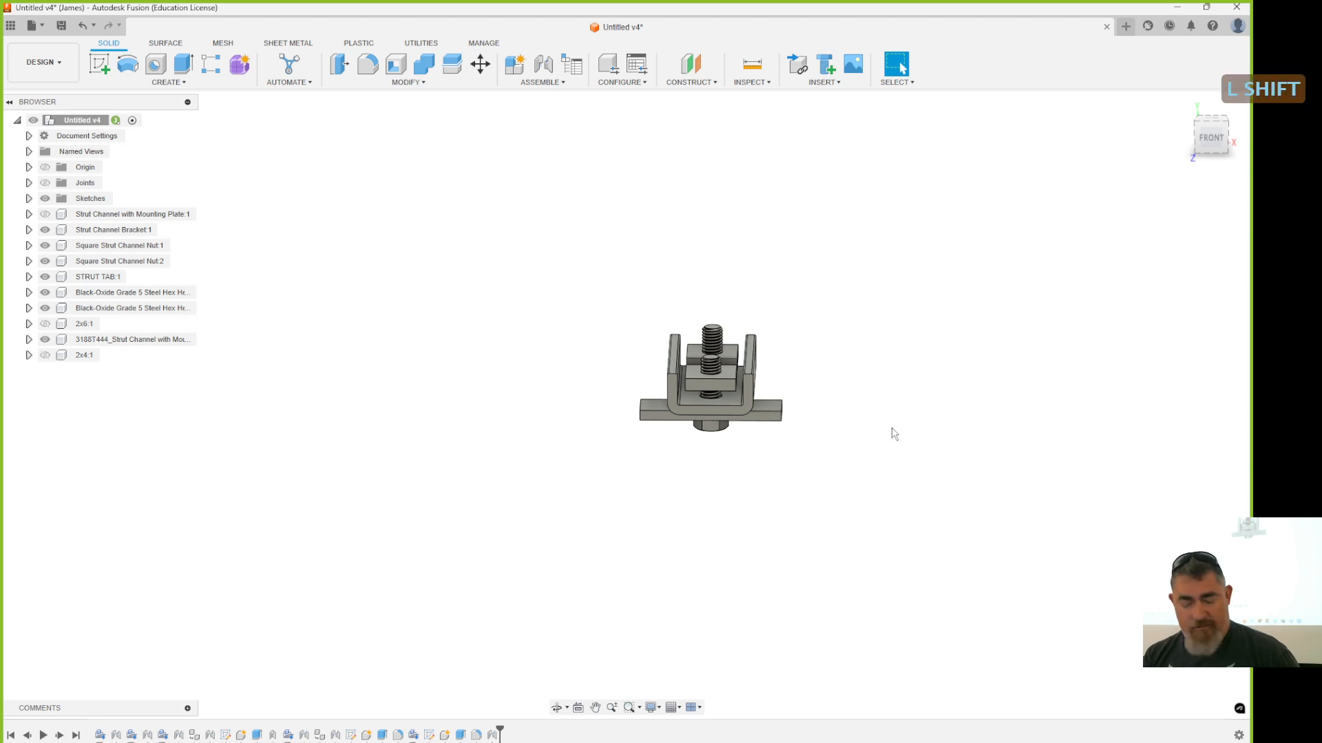
middle_click_drag(890, 433, 683, 399, "shift")
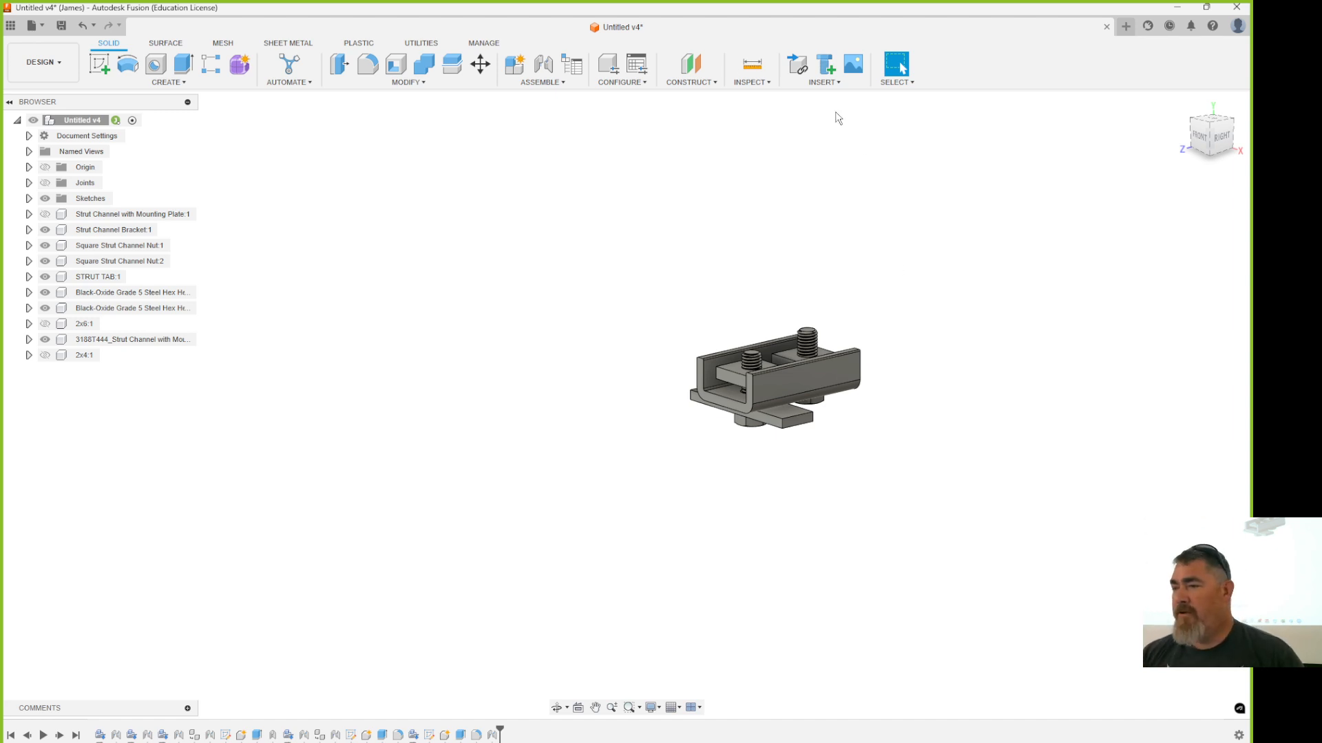
Step: Create an internal standard component named Slider Assembly under the root component without activating it
left_click(515, 64)
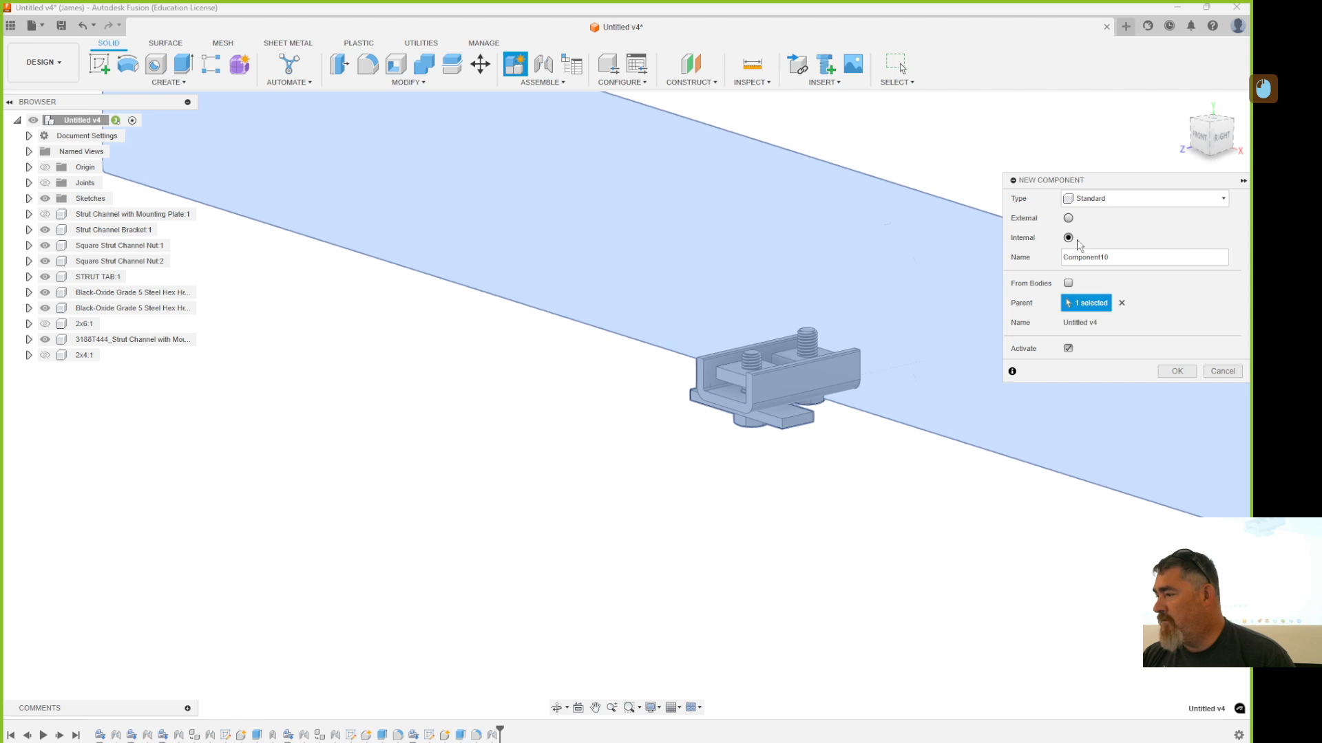
left_click(1068, 349)
left_click_drag(1109, 257, 1078, 260)
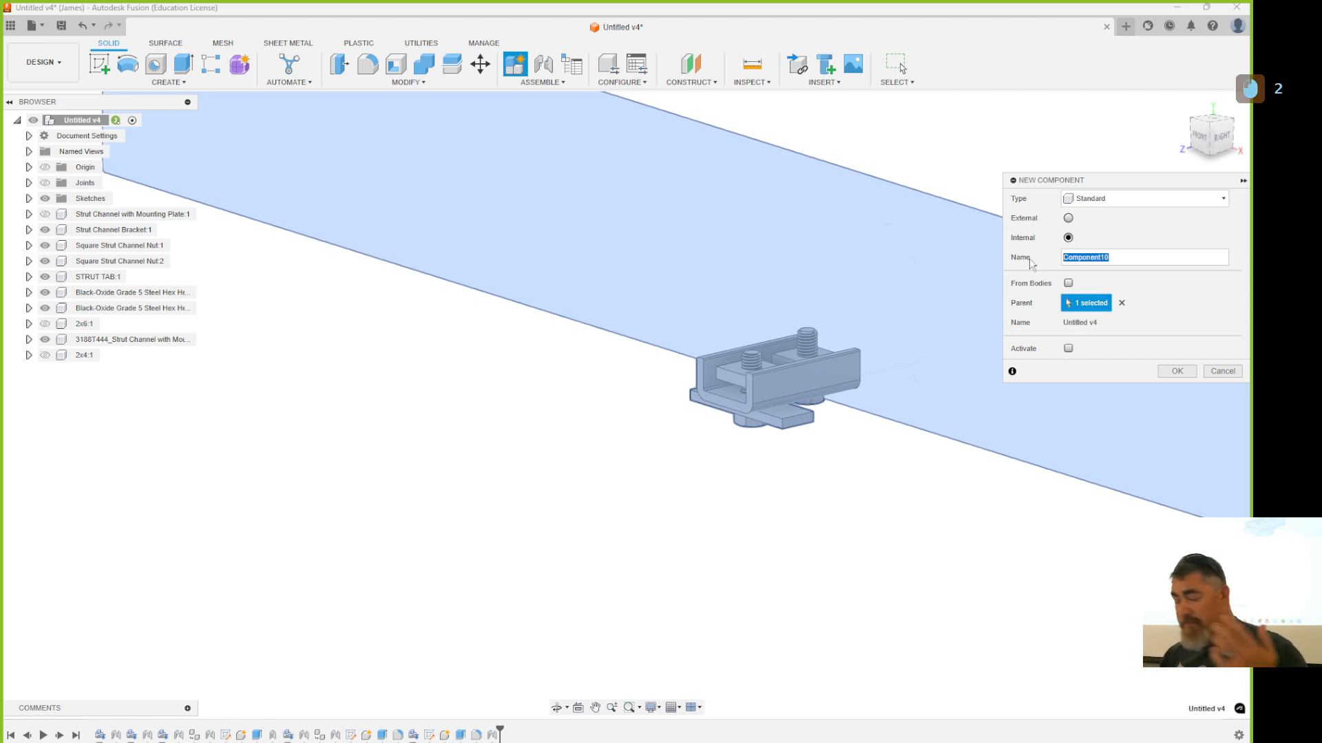
type("Slider ")
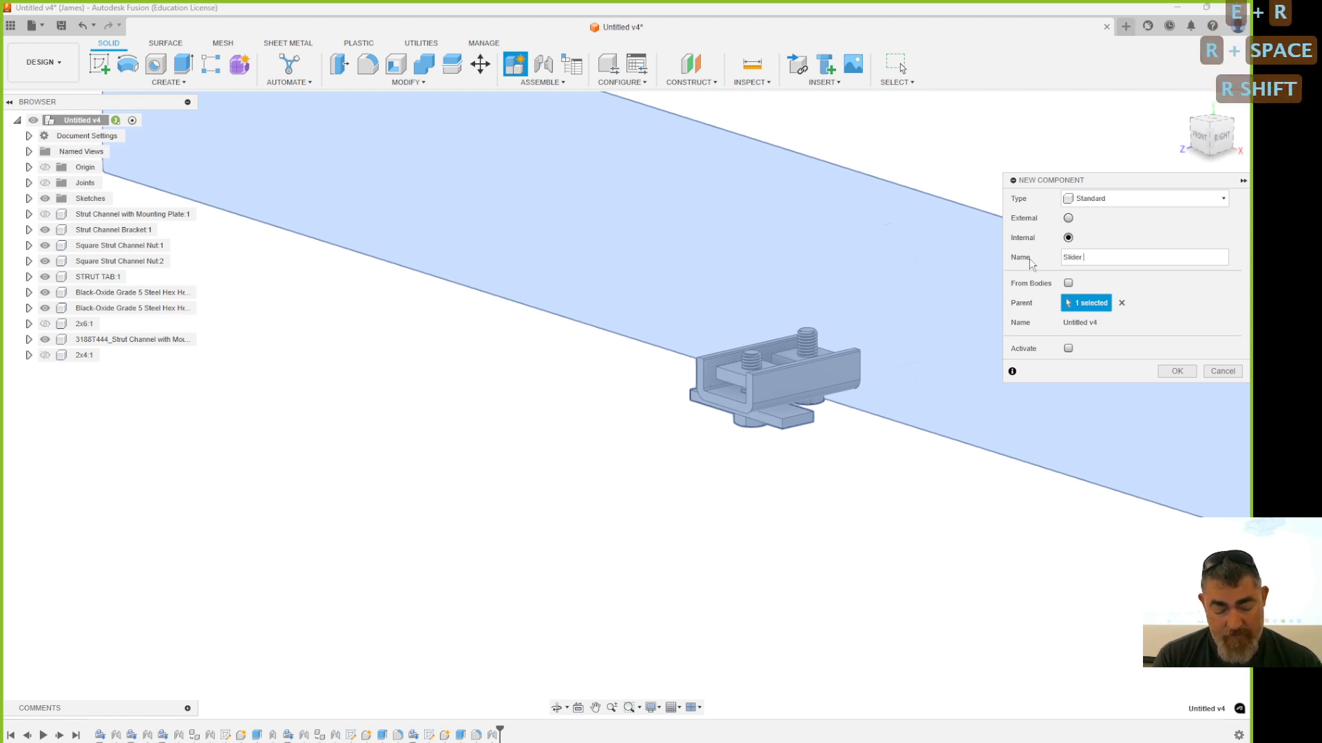
type("Assembly")
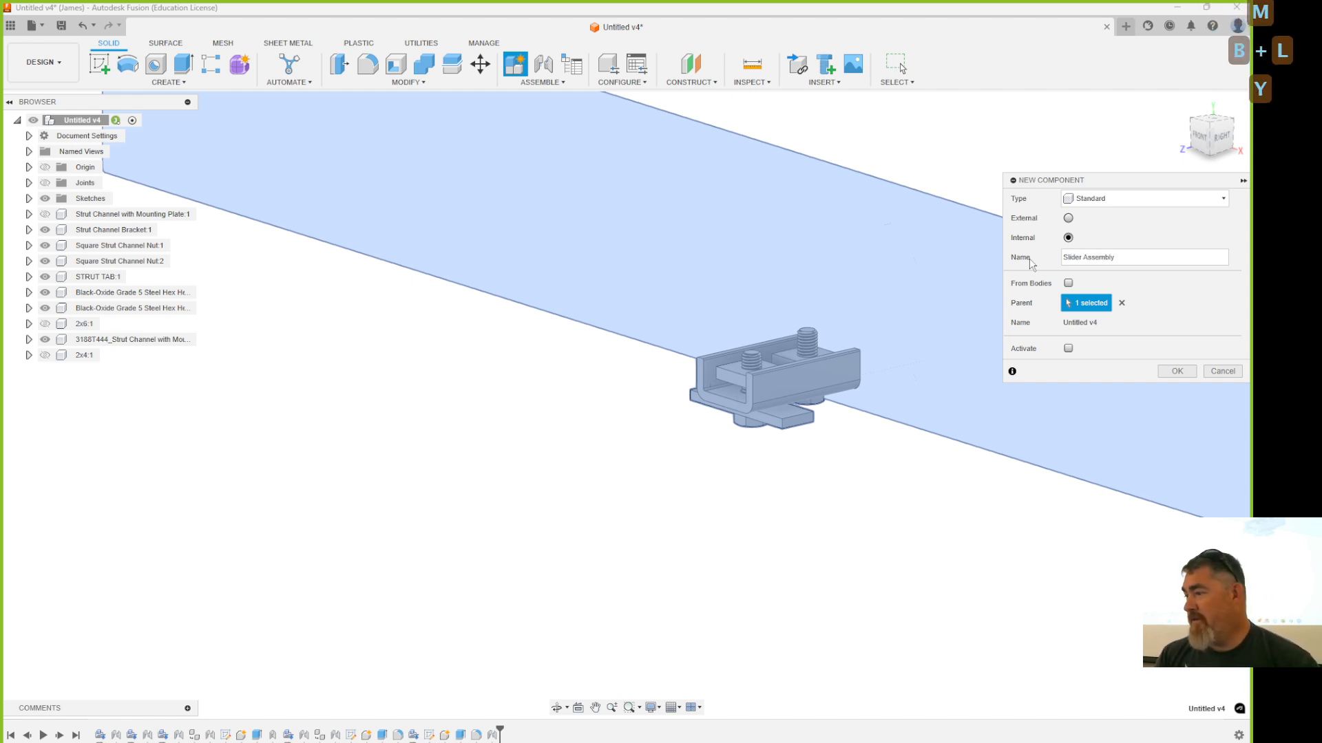
left_click(1177, 372)
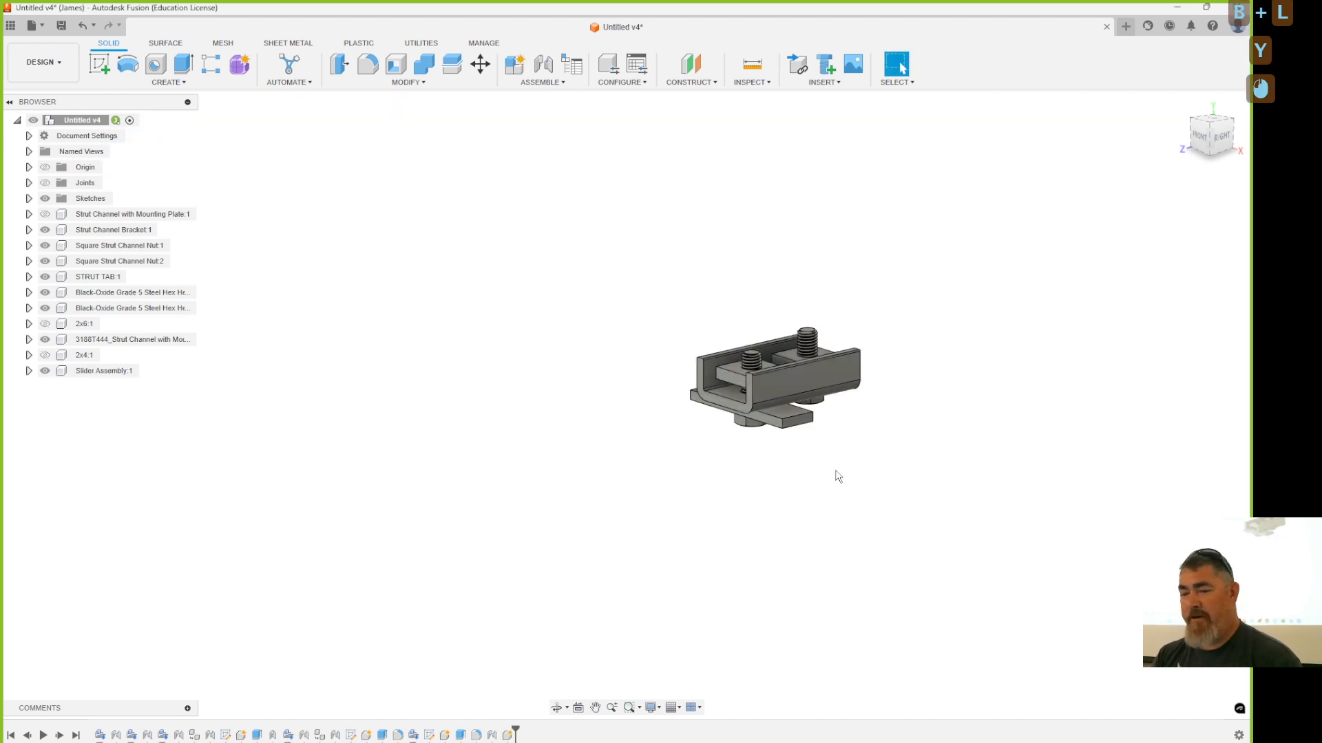
Step: Move the strut channel bracket, both square nuts, STRUT TAB and both hex head screws into the Slider Assembly component
left_click(104, 372)
left_click(29, 371)
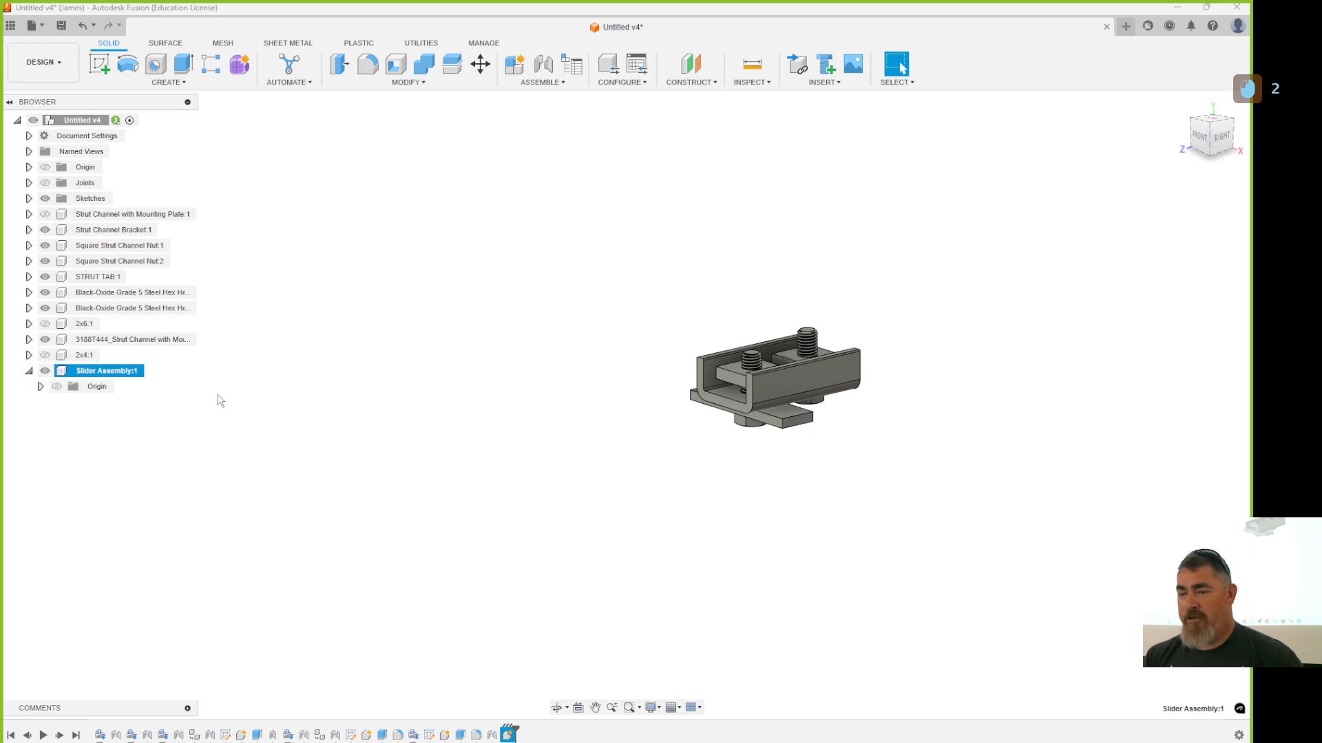
left_click(115, 231)
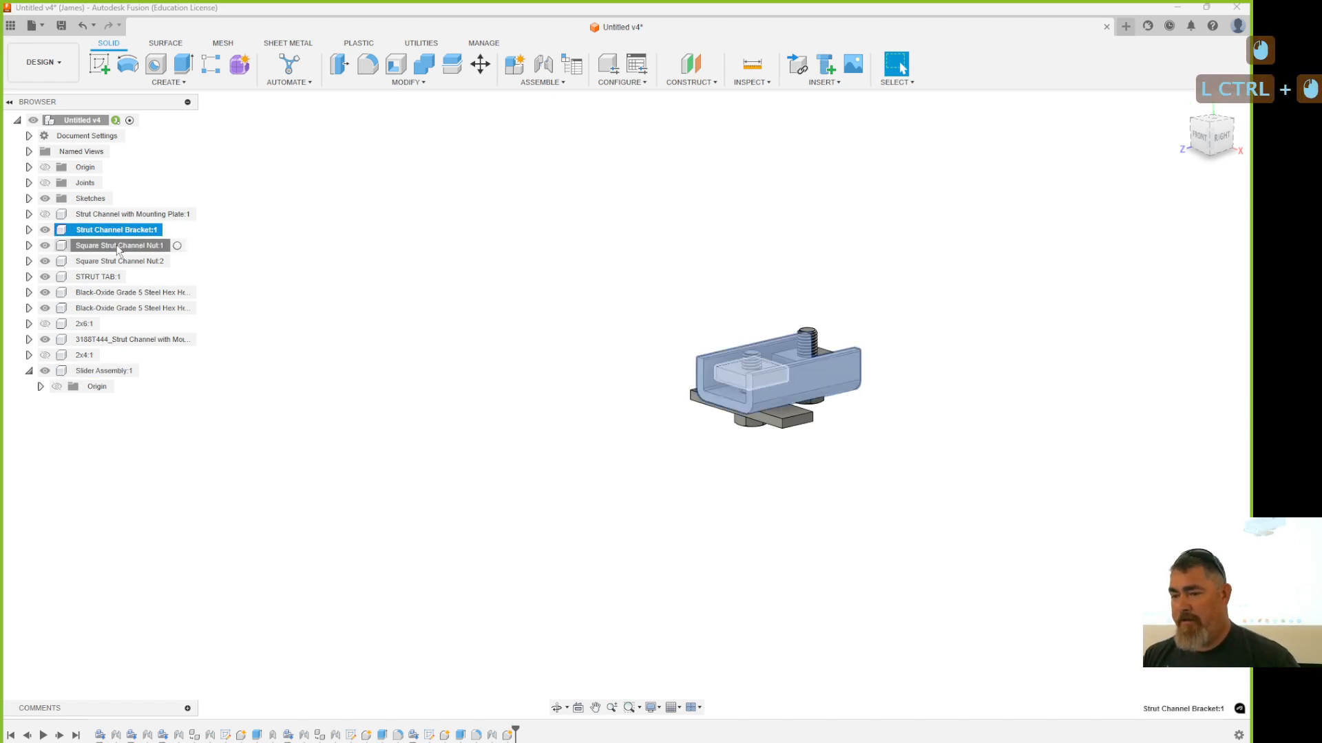
left_click(117, 245, "ctrl")
left_click(117, 262, "ctrl")
left_click(99, 276, "ctrl")
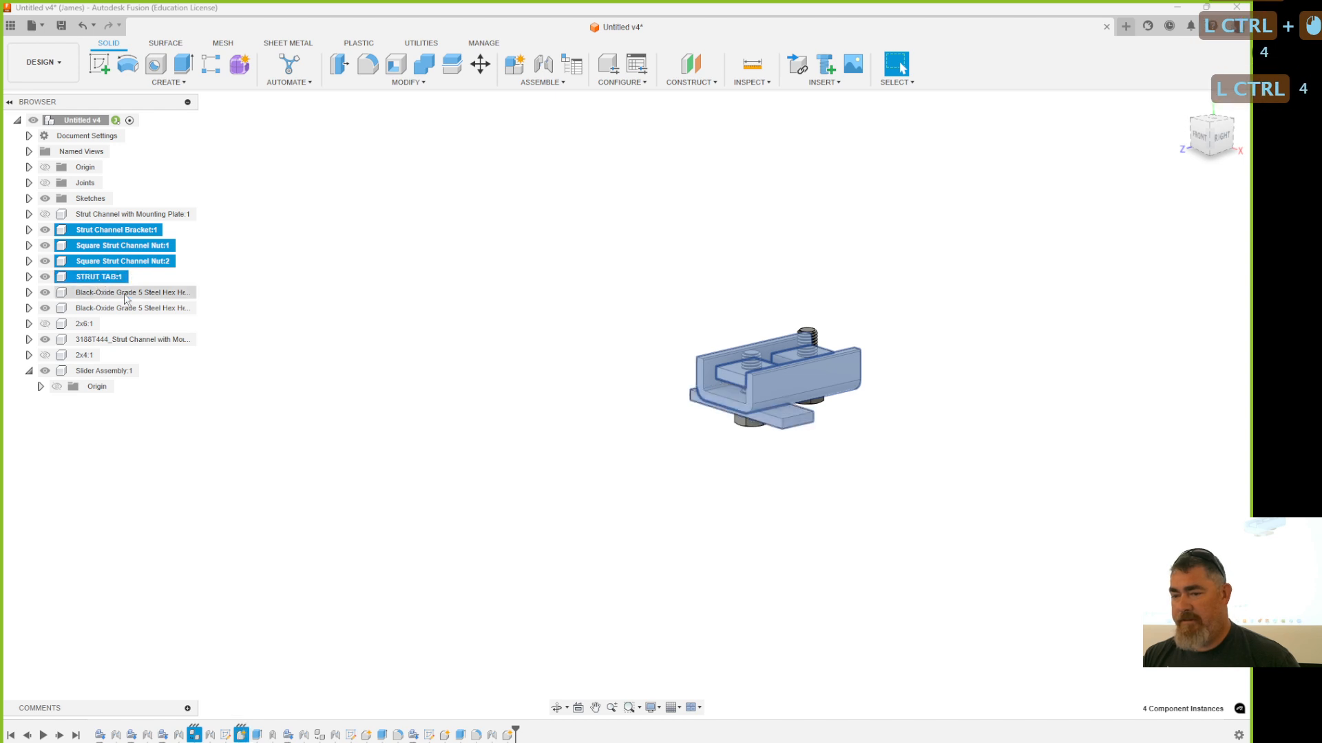
left_click(110, 292, "ctrl")
left_click(110, 308, "ctrl")
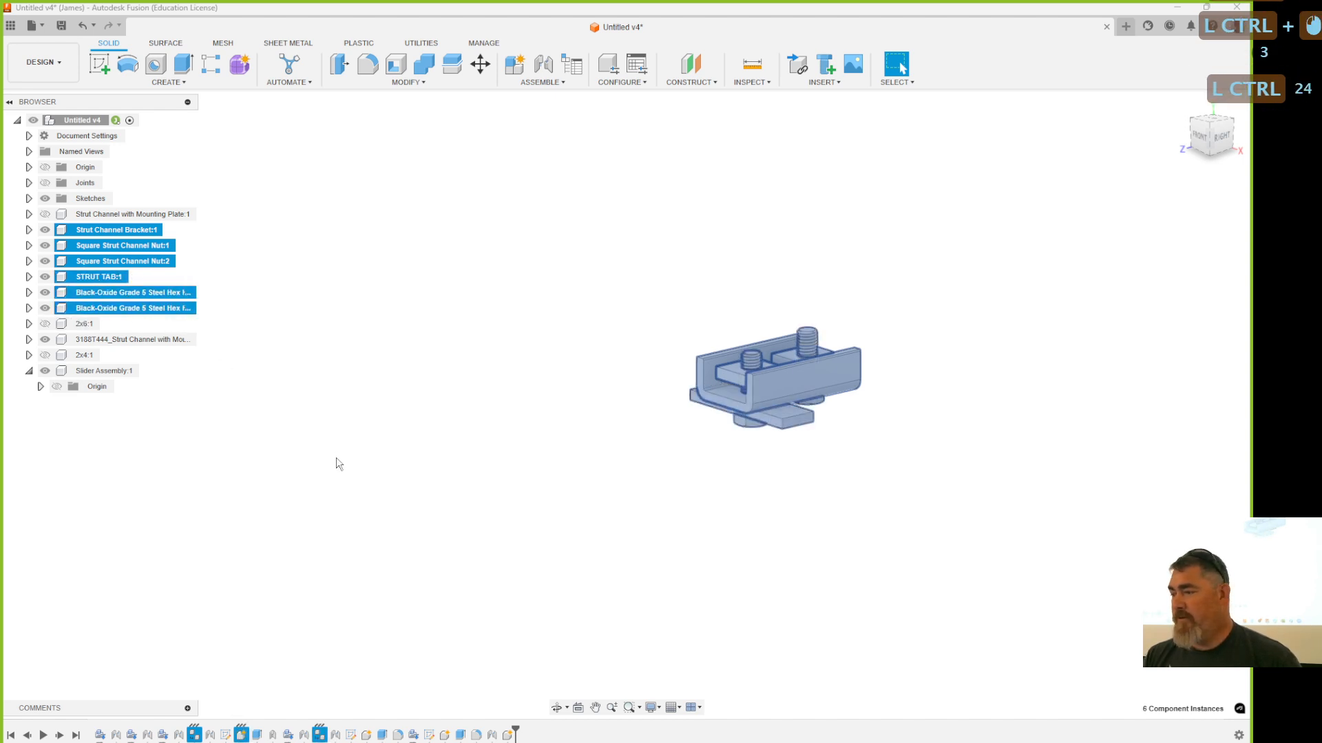
left_click_drag(138, 308, 94, 377)
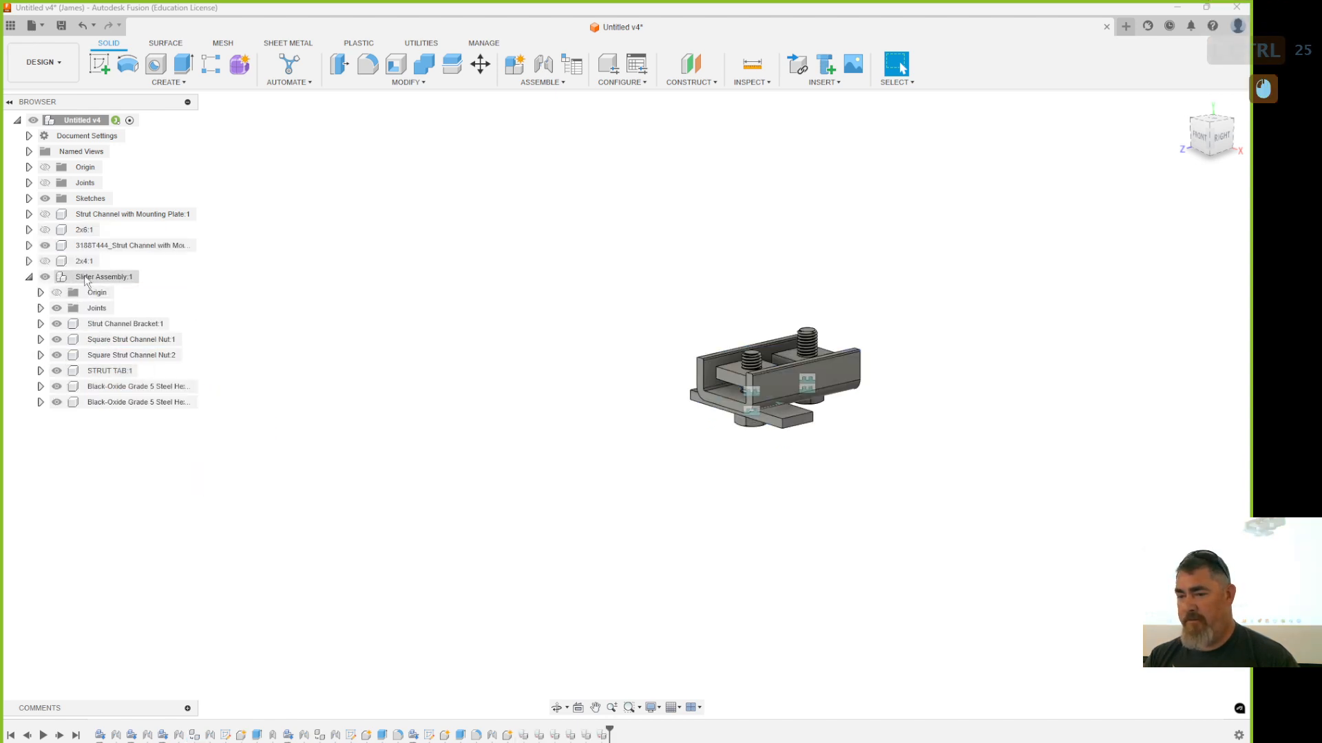
left_click(29, 277)
left_click(103, 277)
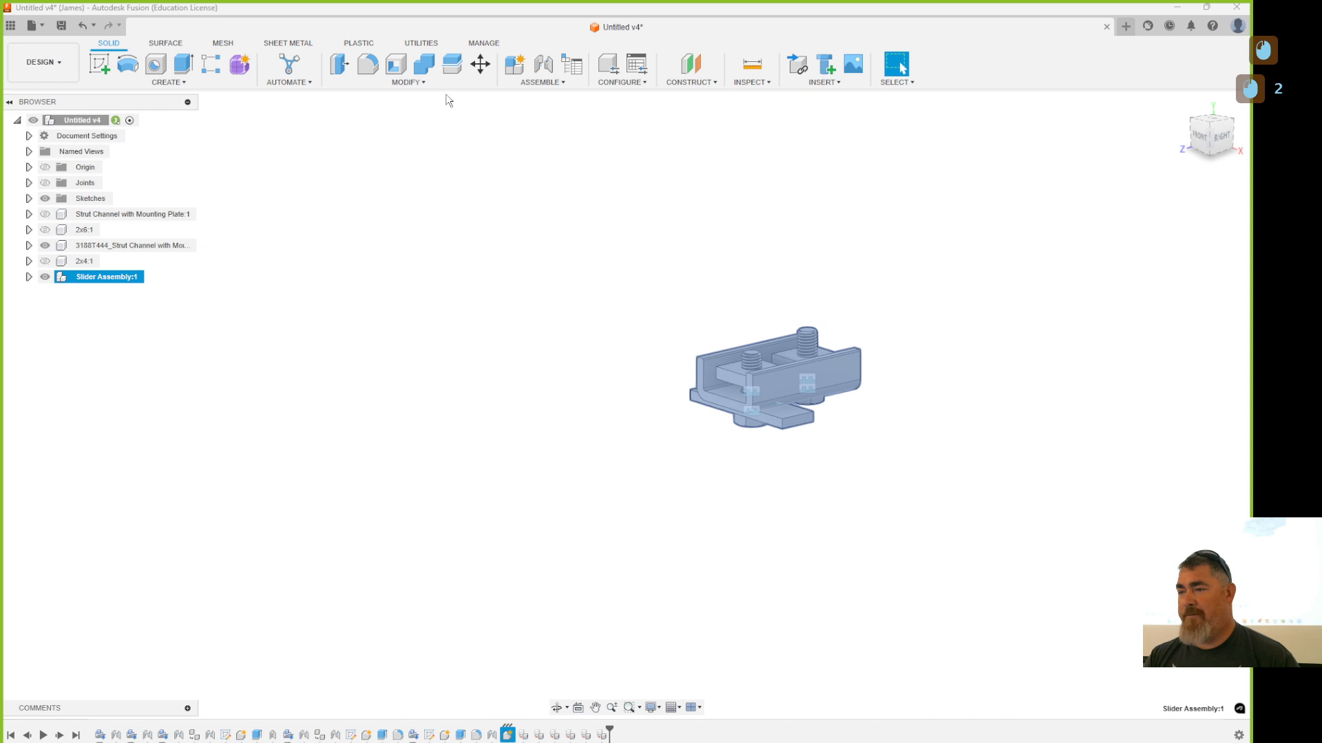
left_click(480, 67)
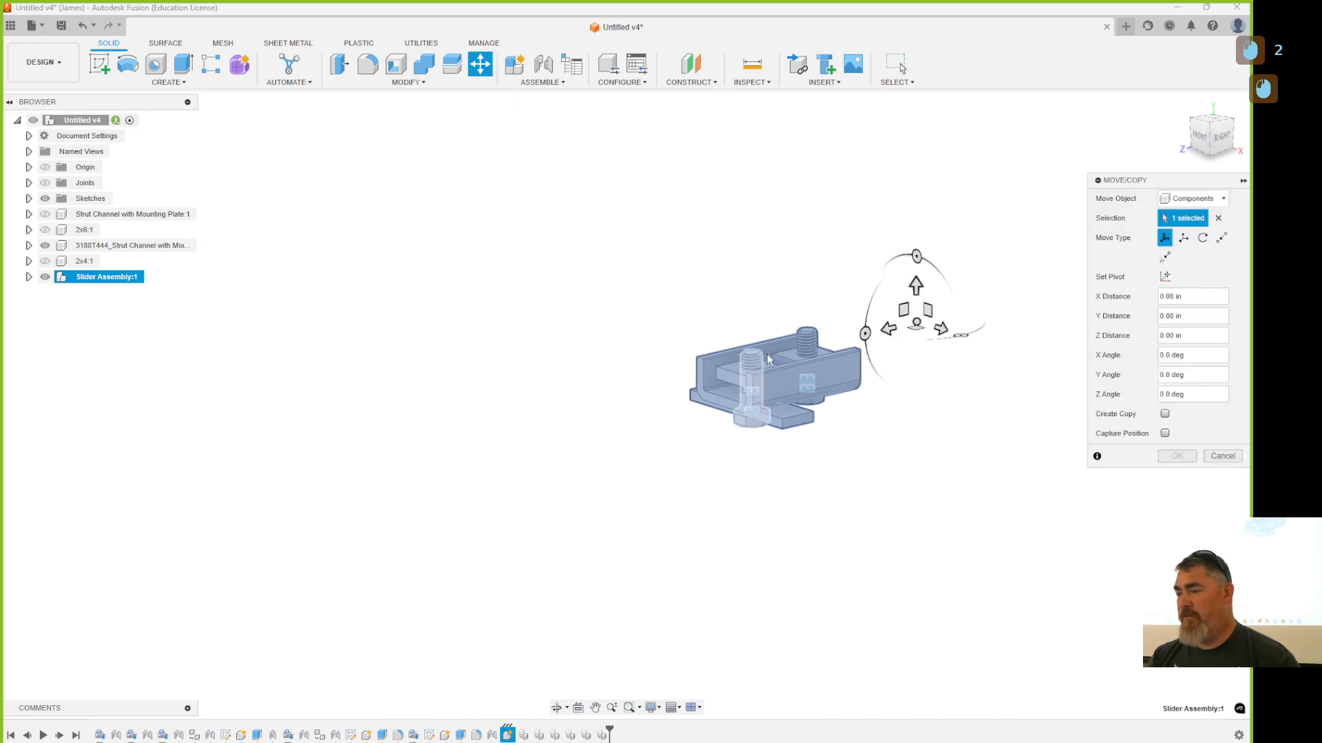
left_click_drag(916, 322, 844, 380)
left_click(1177, 456)
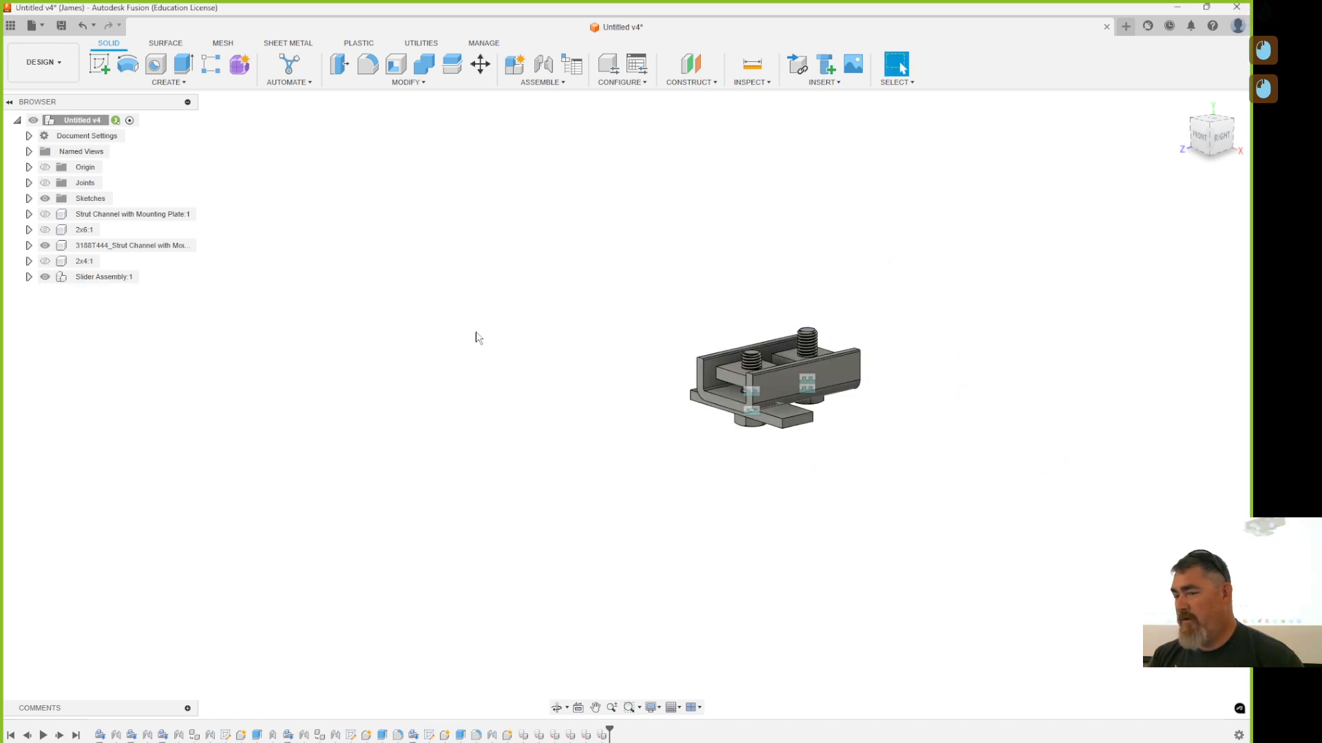
left_click(97, 276)
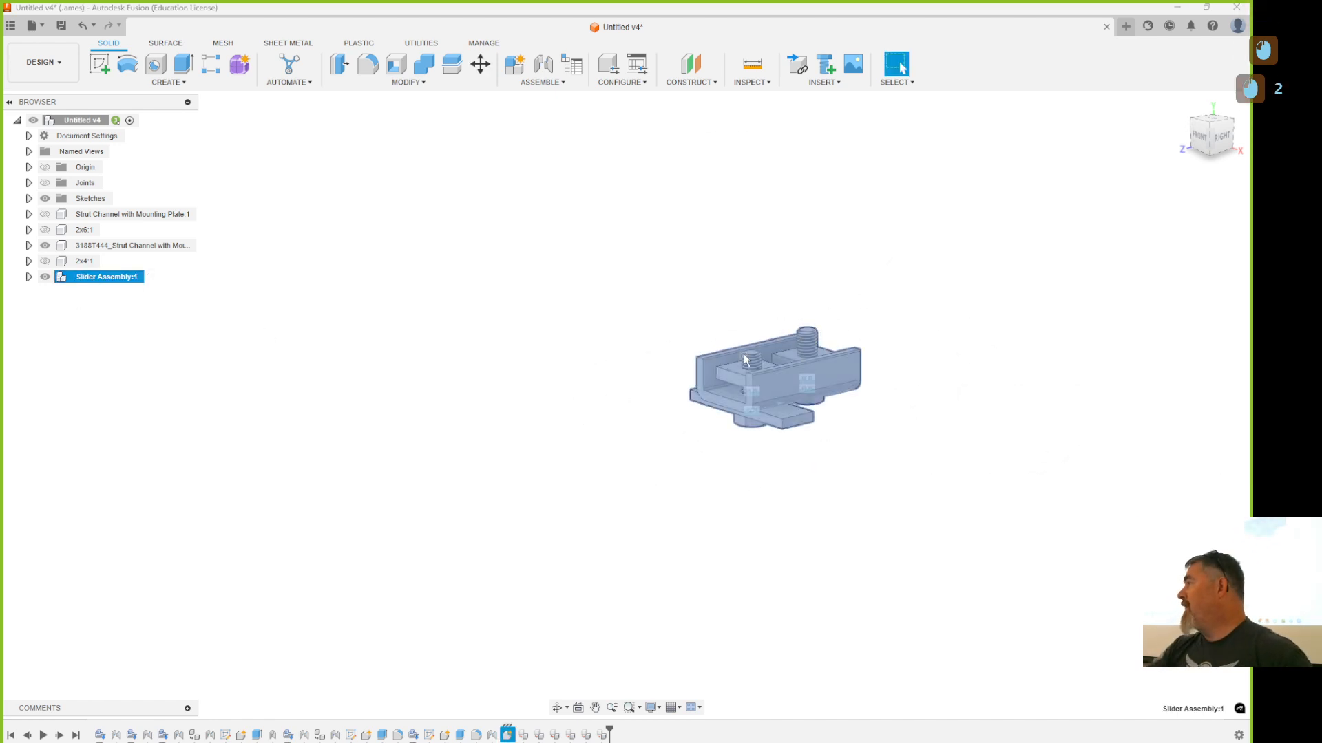
key("Escape")
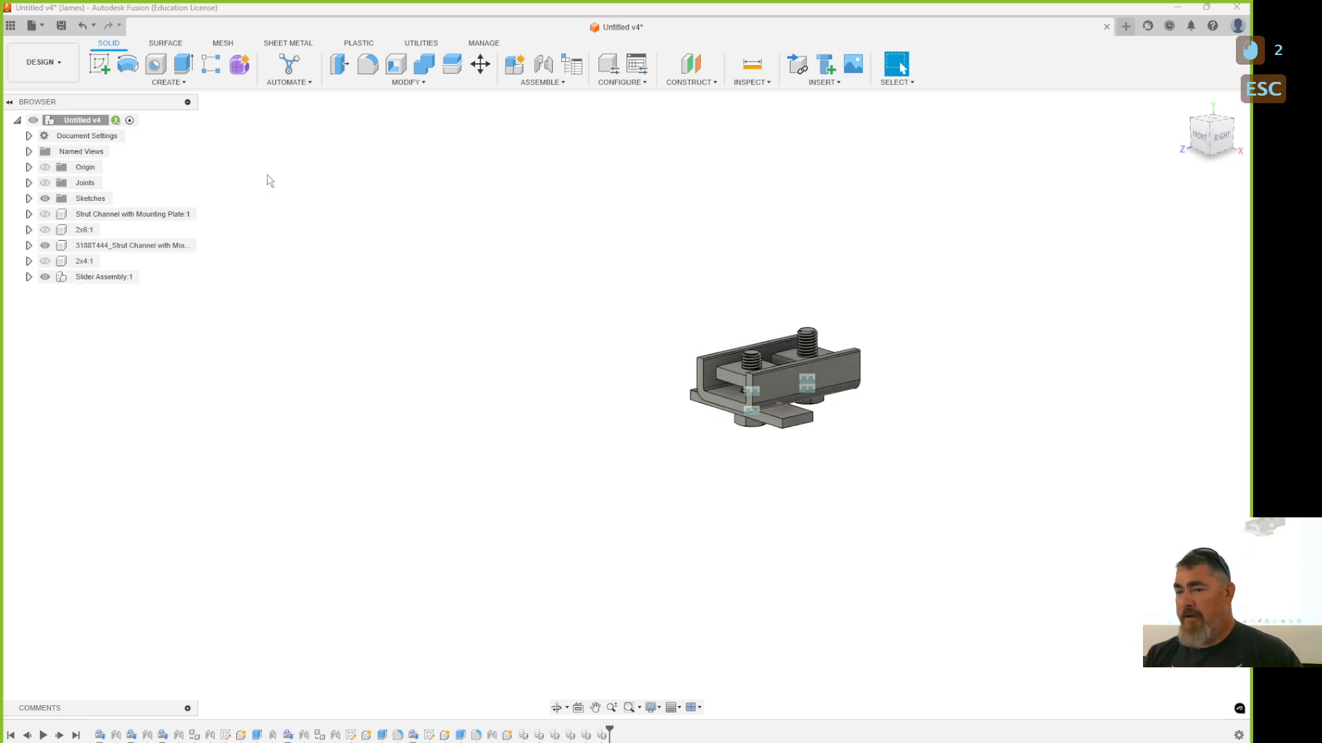
Step: Copy and paste the Slider Assembly, offsetting the copy 12.50 in along Z
left_click(131, 277)
key("ctrl+c")
key("ctrl+v")
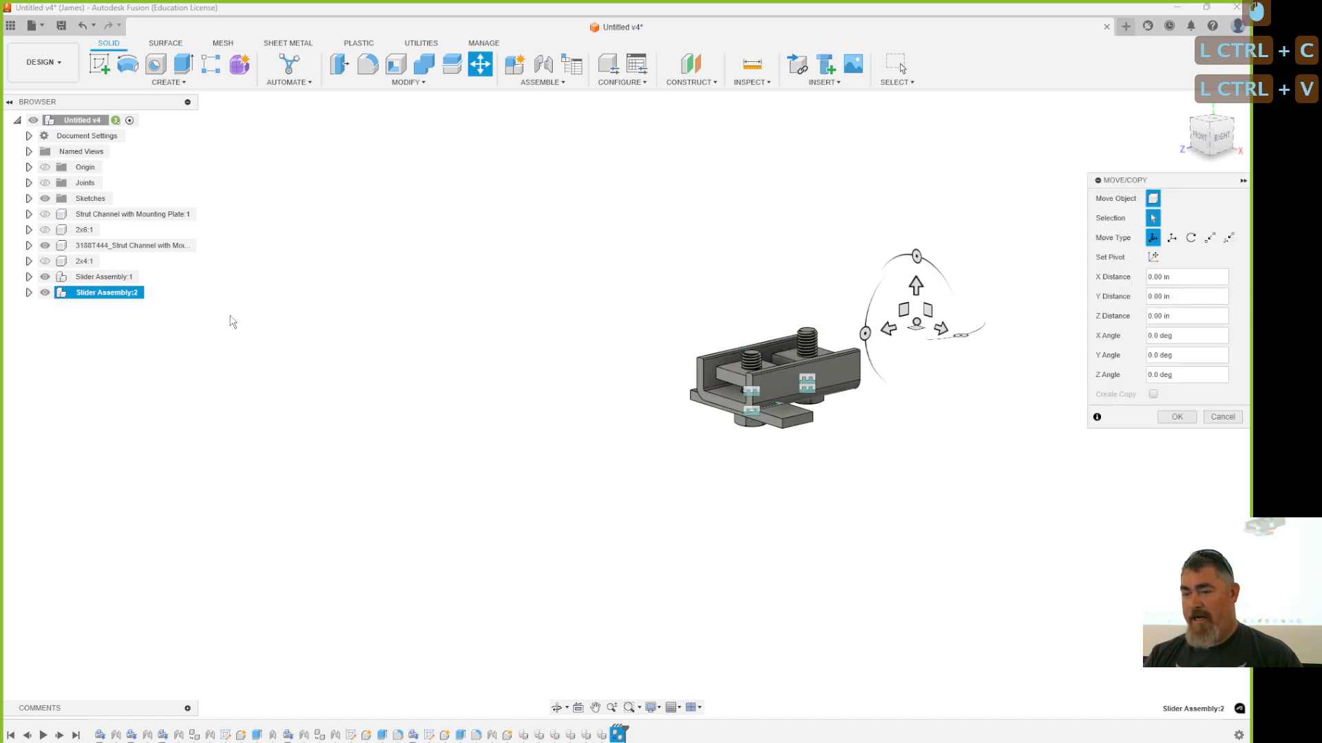
left_click_drag(888, 327, 504, 417)
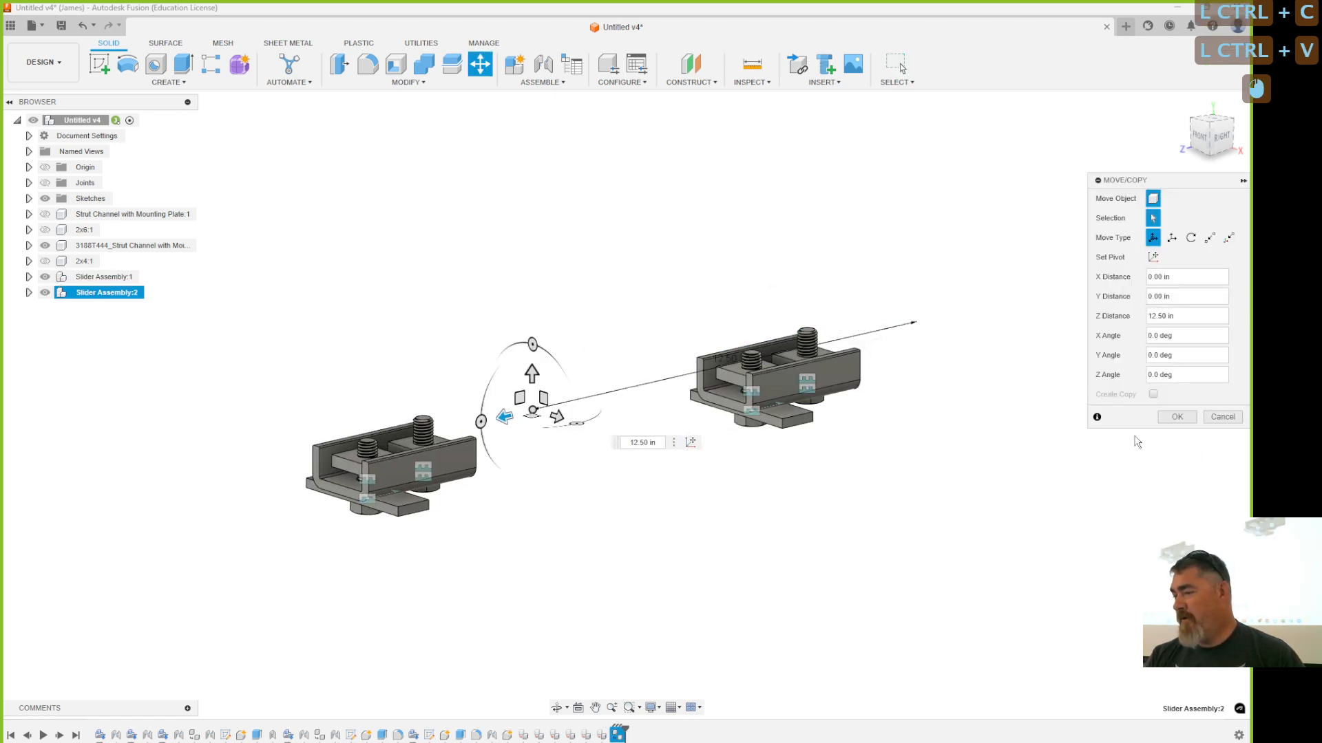
left_click(1171, 417)
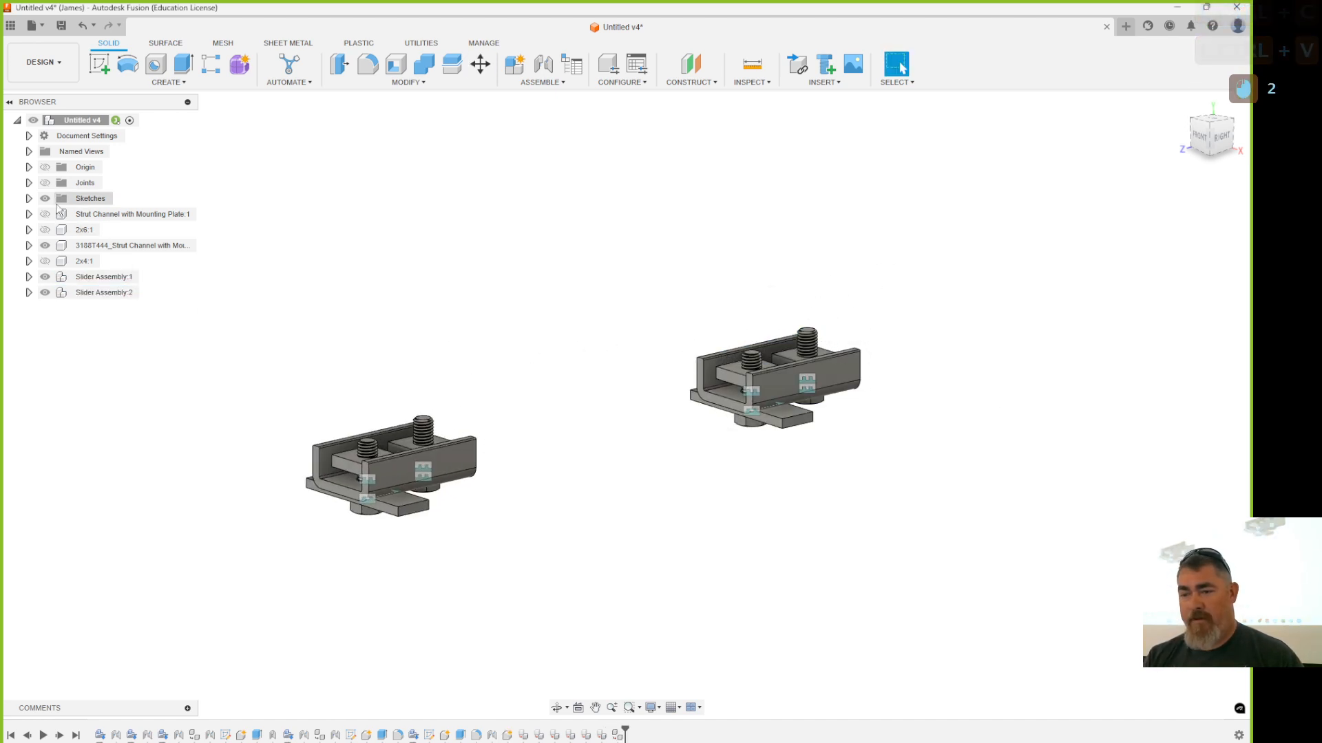
Step: Show the Strut Channel with Mounting Plate, 2x6 and 2x4 components again, and revert a test move of the copied slider assembly
left_click(50, 217)
left_click(46, 215)
left_click_drag(403, 470, 437, 444)
scroll(510, 468, "down", 3)
scroll(510, 469, "down", 1)
left_click(962, 62)
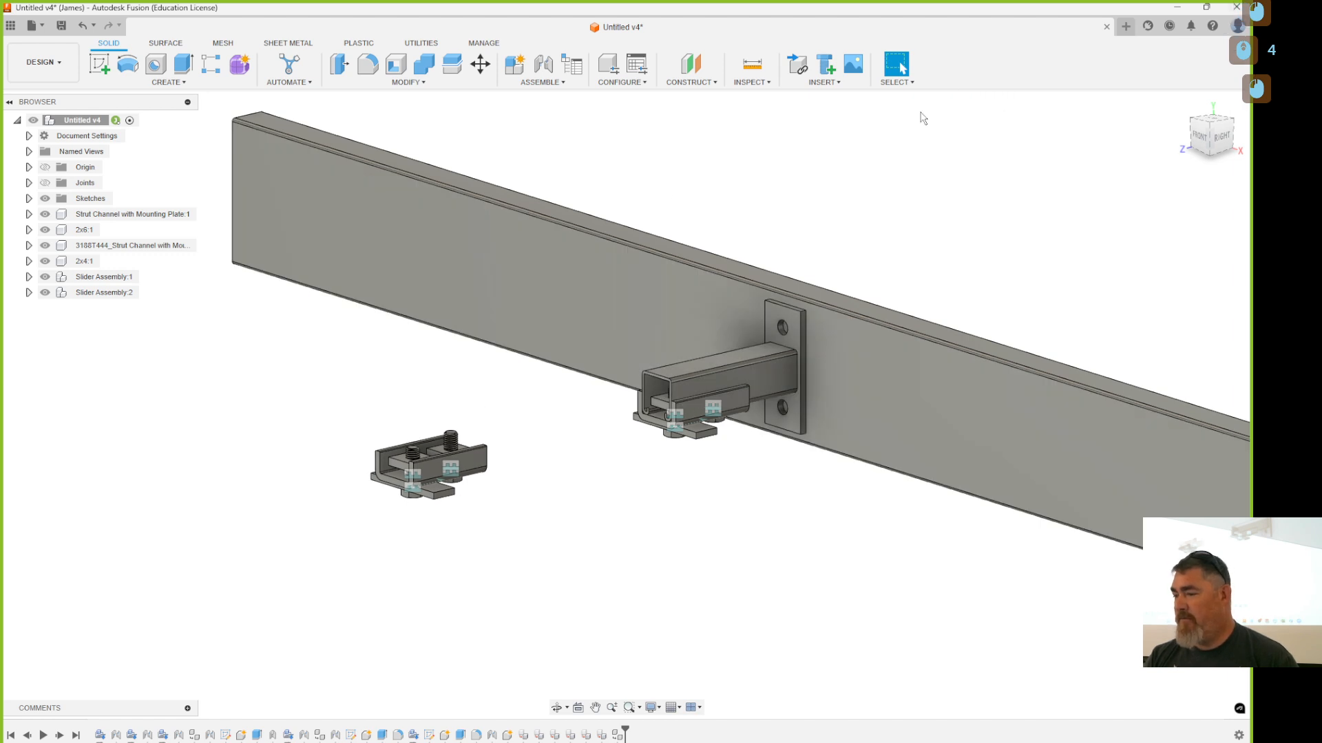
Step: Start a joint with its first origin between two faces of the strut channel on the 2x4 post, snapped at the channel's open end
left_click(543, 68)
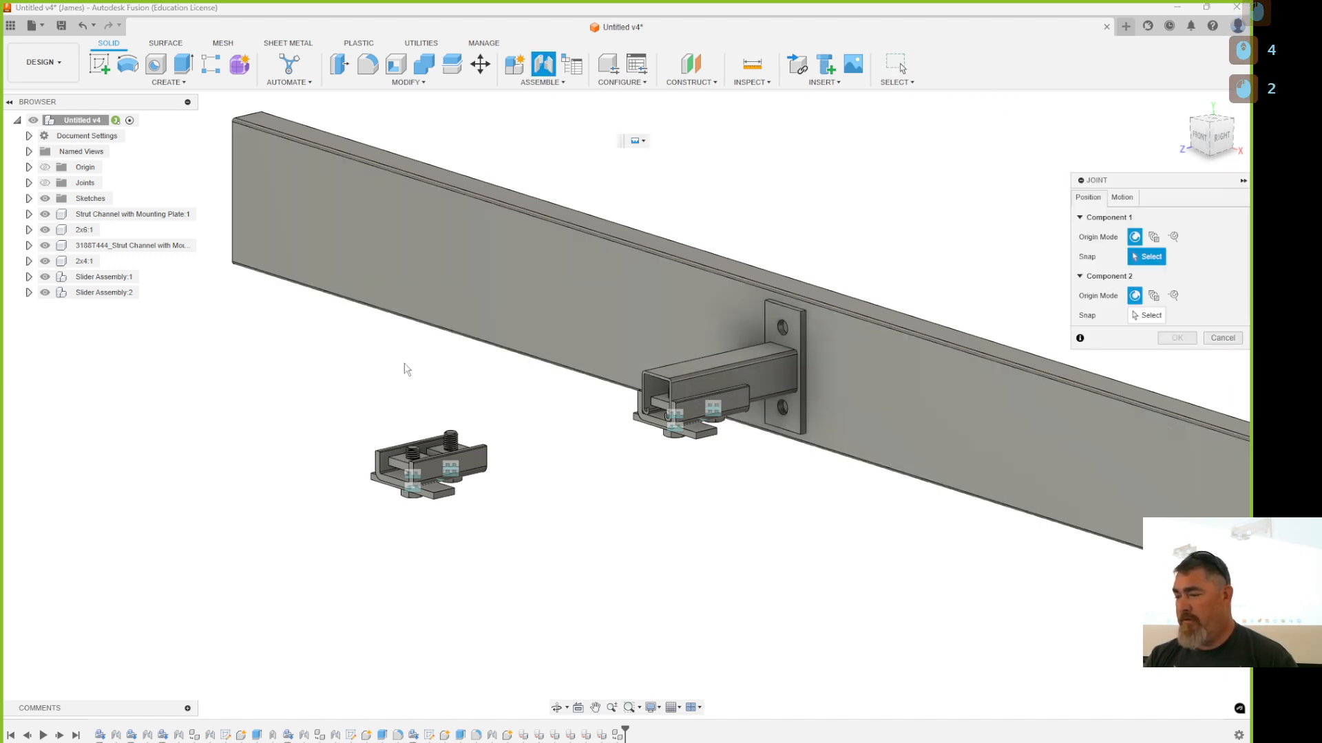
scroll(370, 468, "up", 10)
scroll(370, 468, "down", 12)
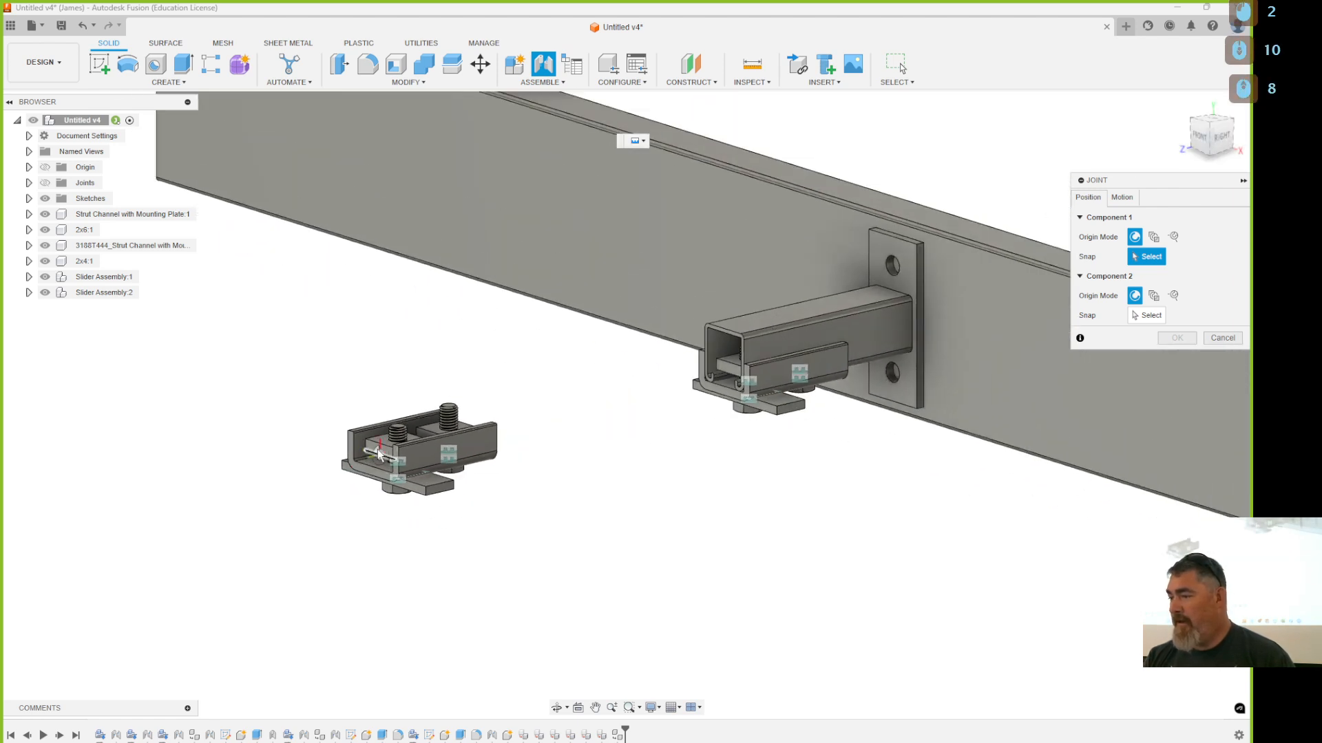
scroll(424, 489, "down", 4)
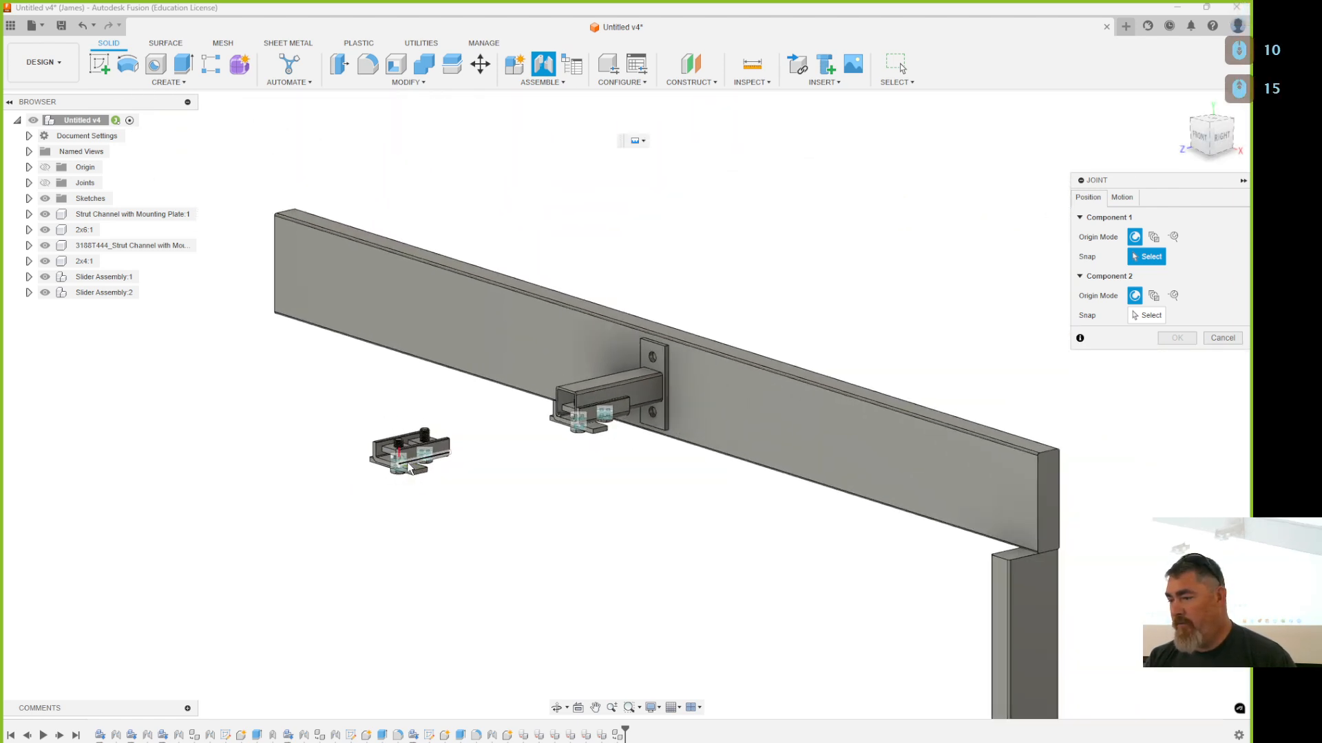
left_click(1154, 236)
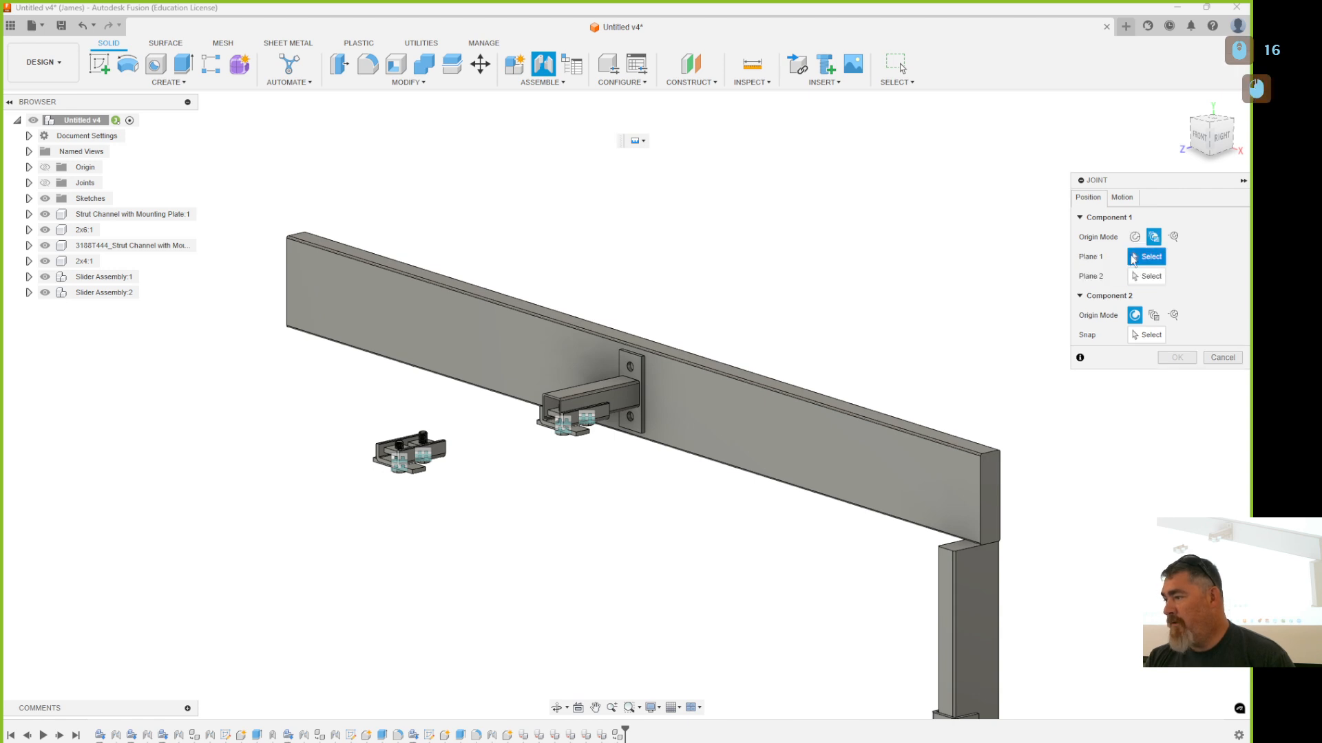
middle_click_drag(708, 519, 489, 114)
scroll(466, 509, "up", 6)
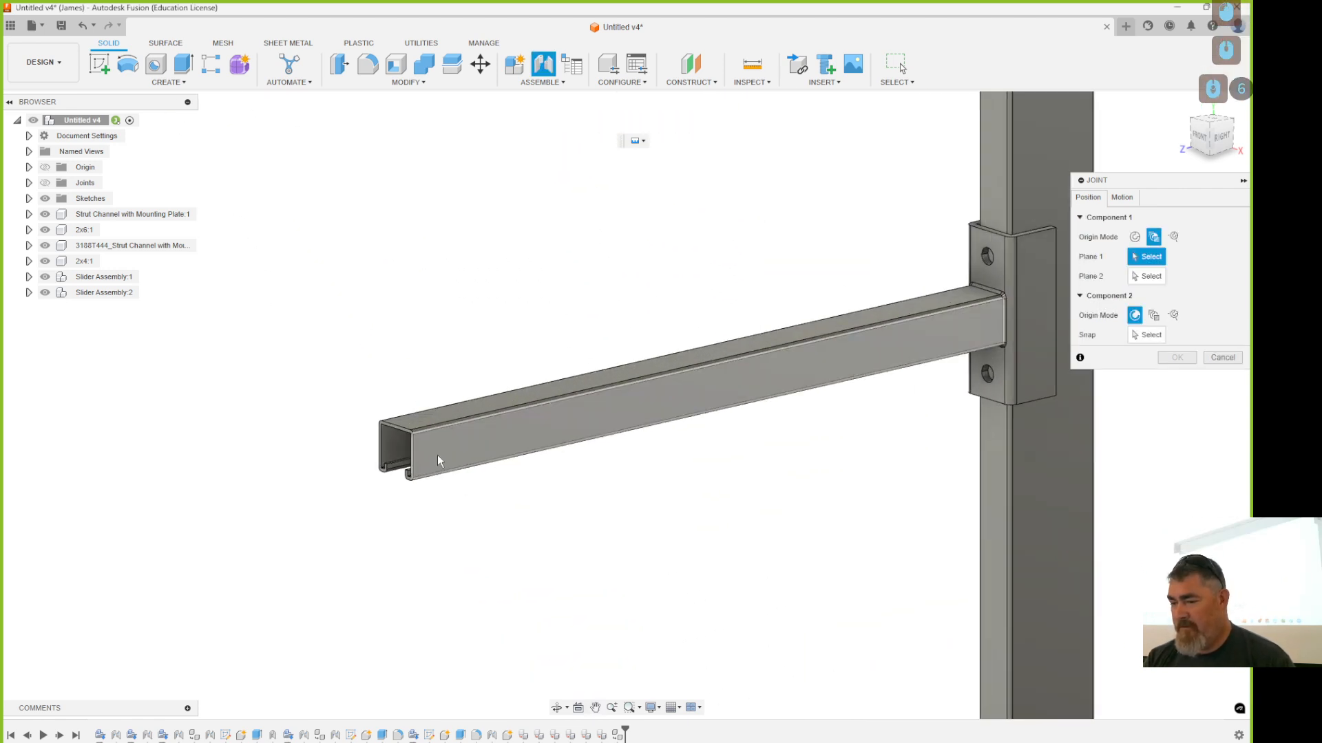
left_click(437, 454)
middle_click_drag(372, 537, 392, 499, "shift")
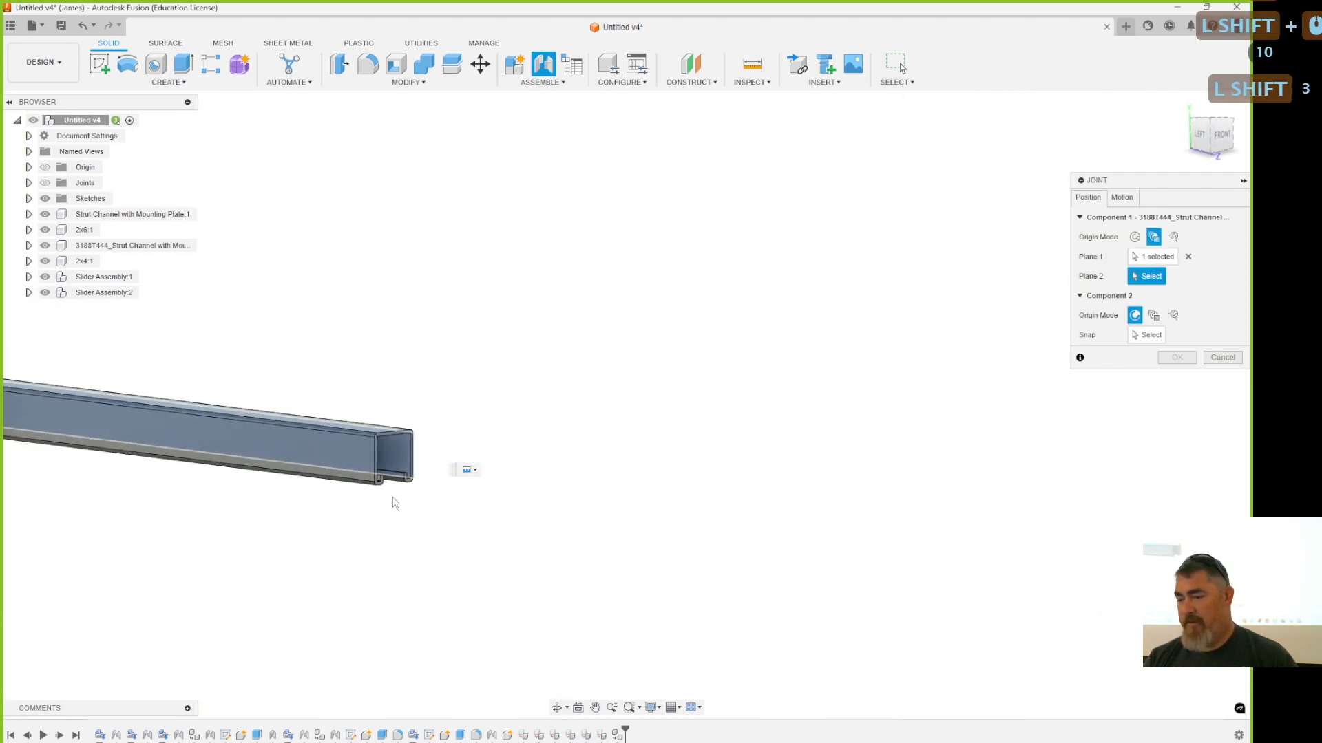
left_click(349, 456)
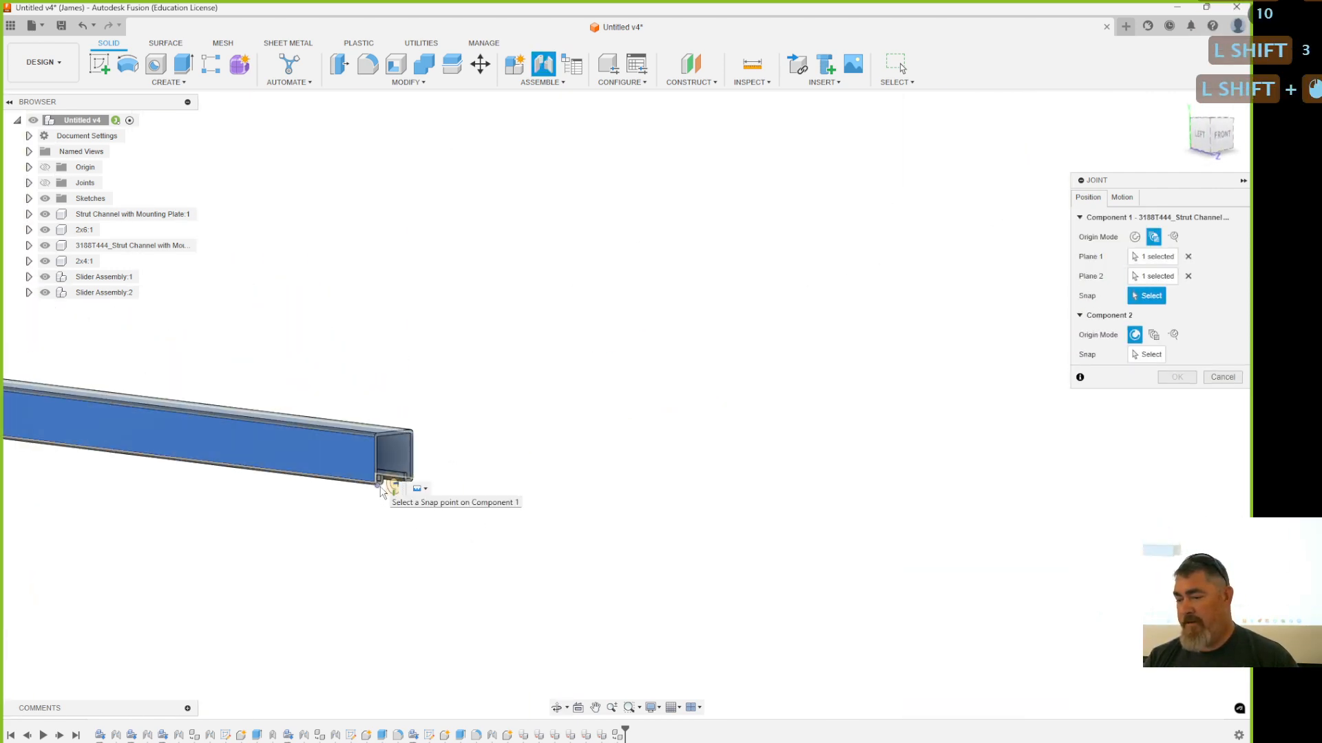
left_click(380, 488)
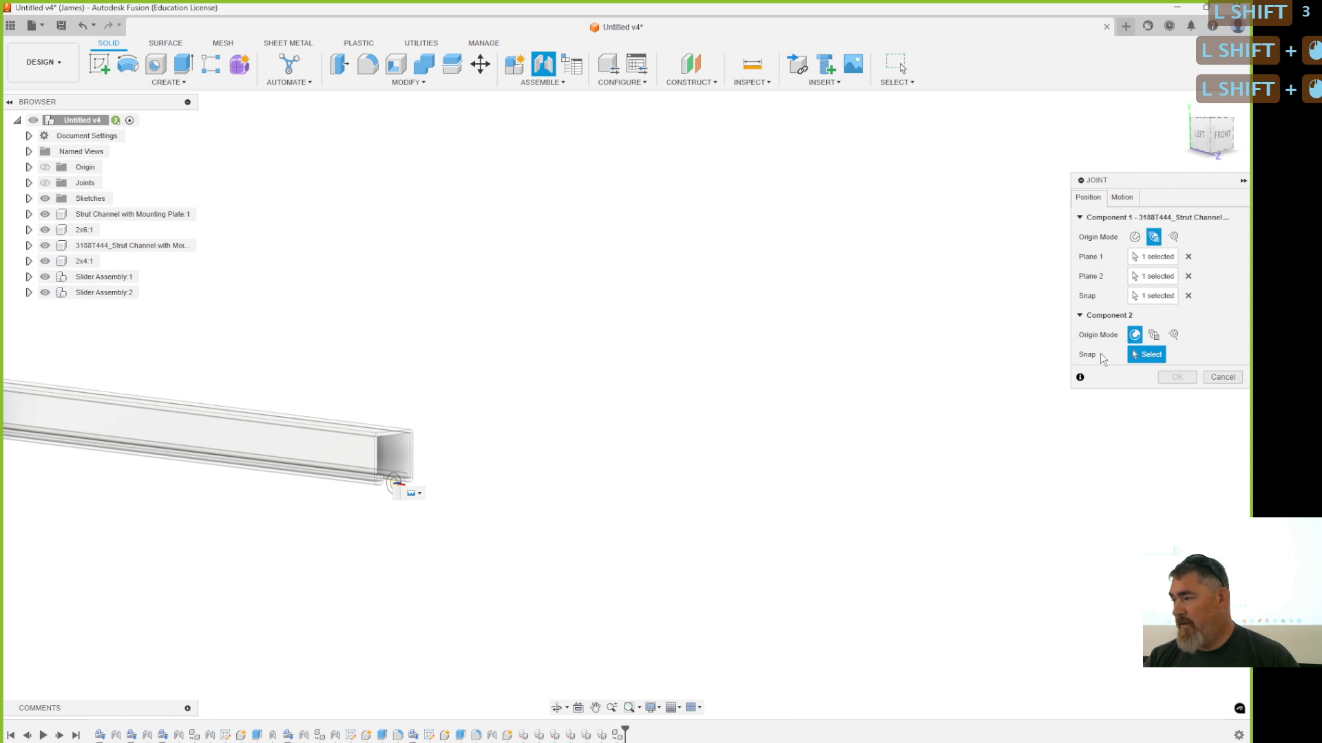
Step: Try a rigid joint from the channel to the inner bottom edge of the copied slider's bracket, with zero angle and offsets
scroll(1134, 469, "down", 13)
scroll(551, 323, "up", 13)
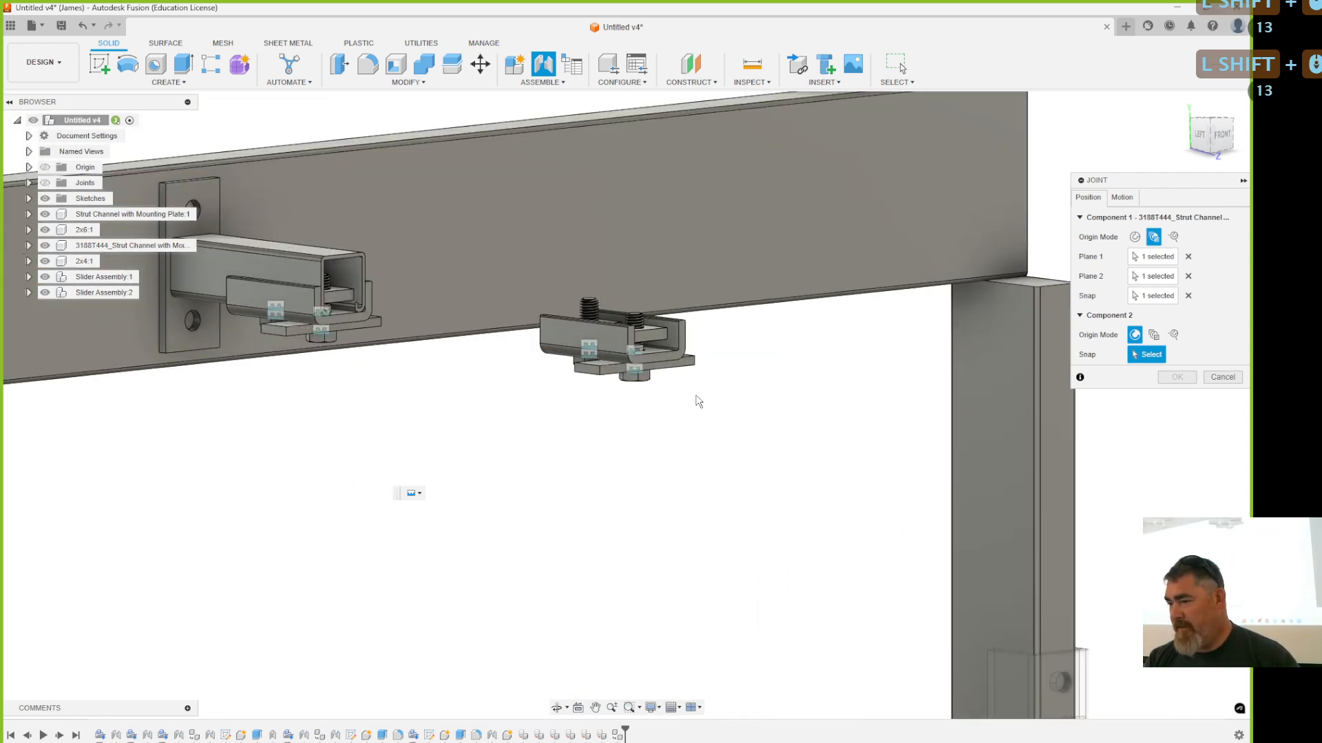
scroll(637, 320, "up", 8)
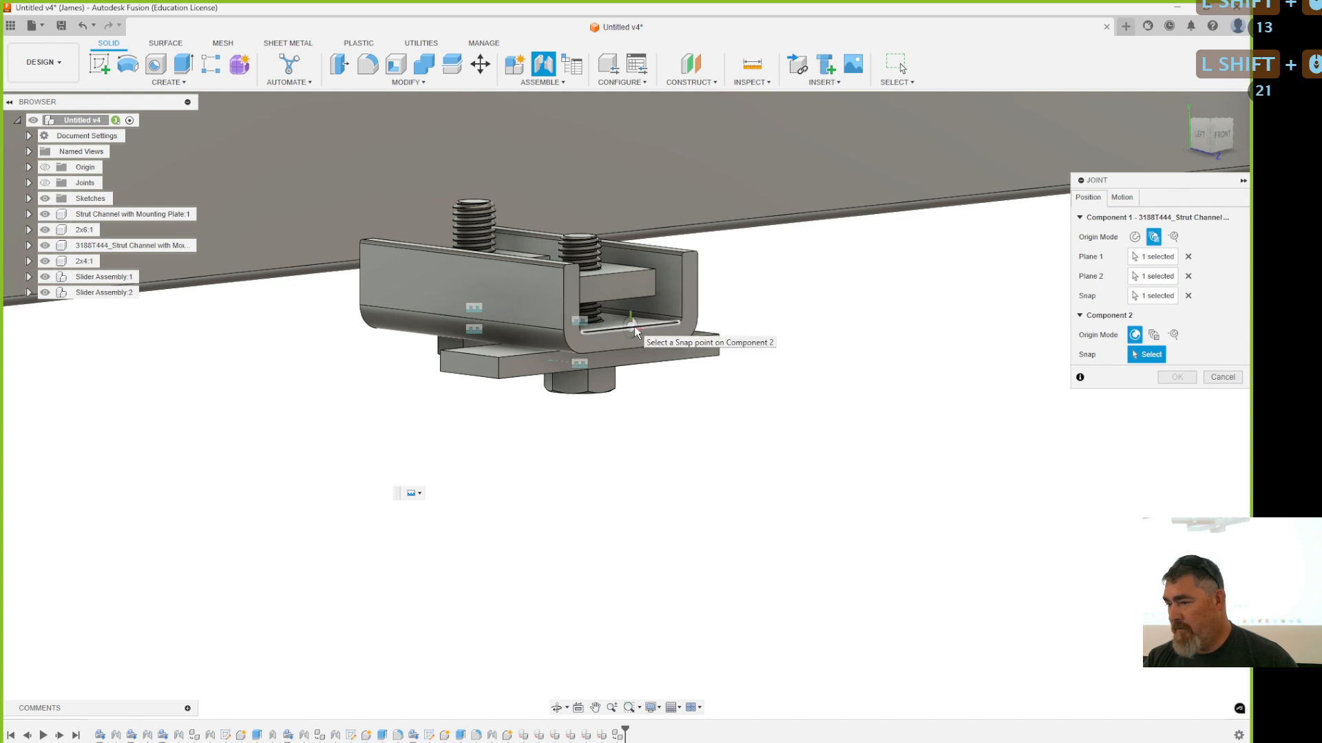
left_click(634, 326)
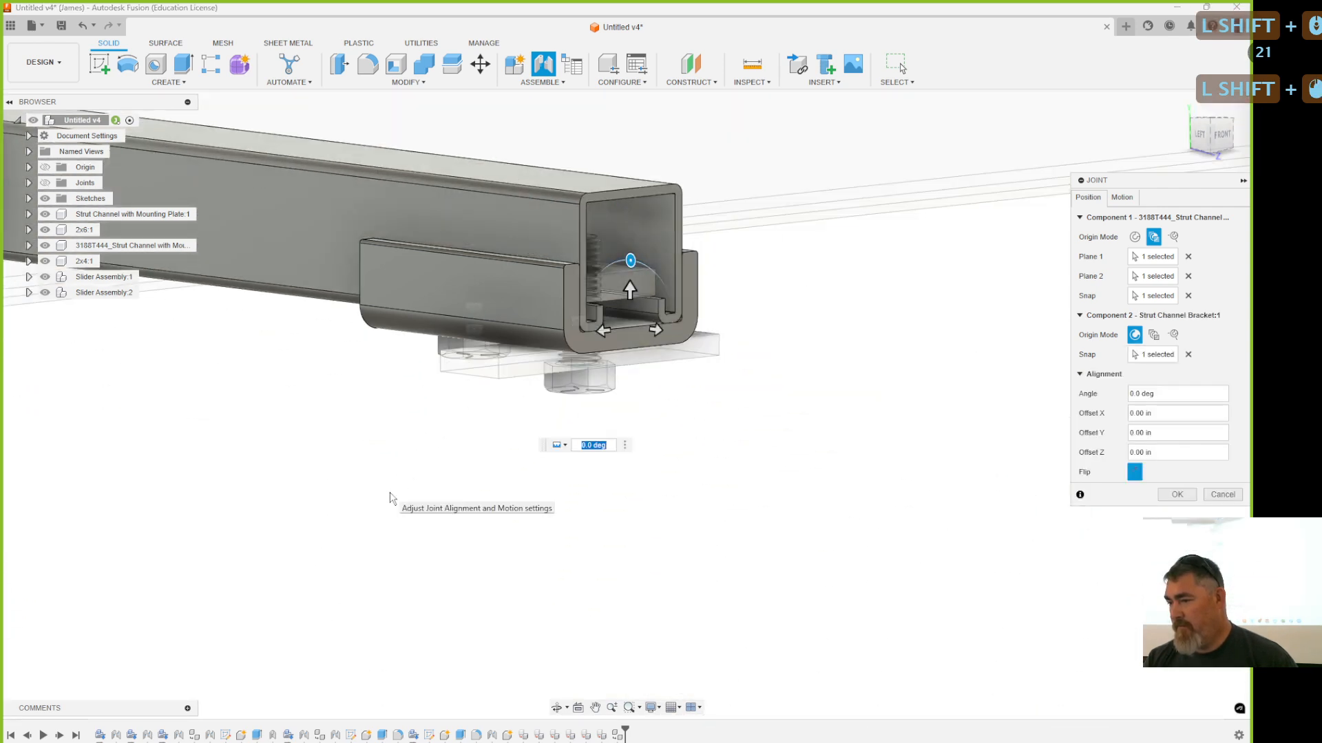
scroll(681, 462, "down", 10)
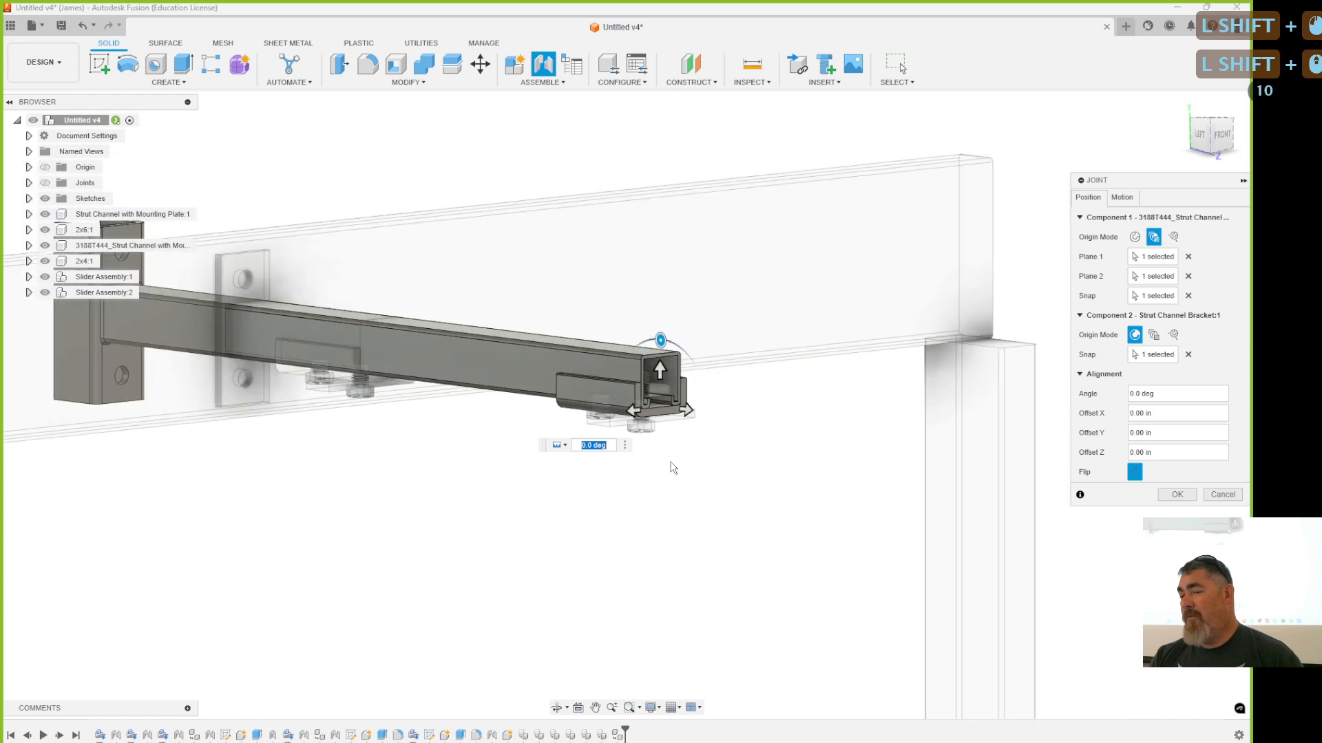
middle_click_drag(674, 468, 620, 529, "shift")
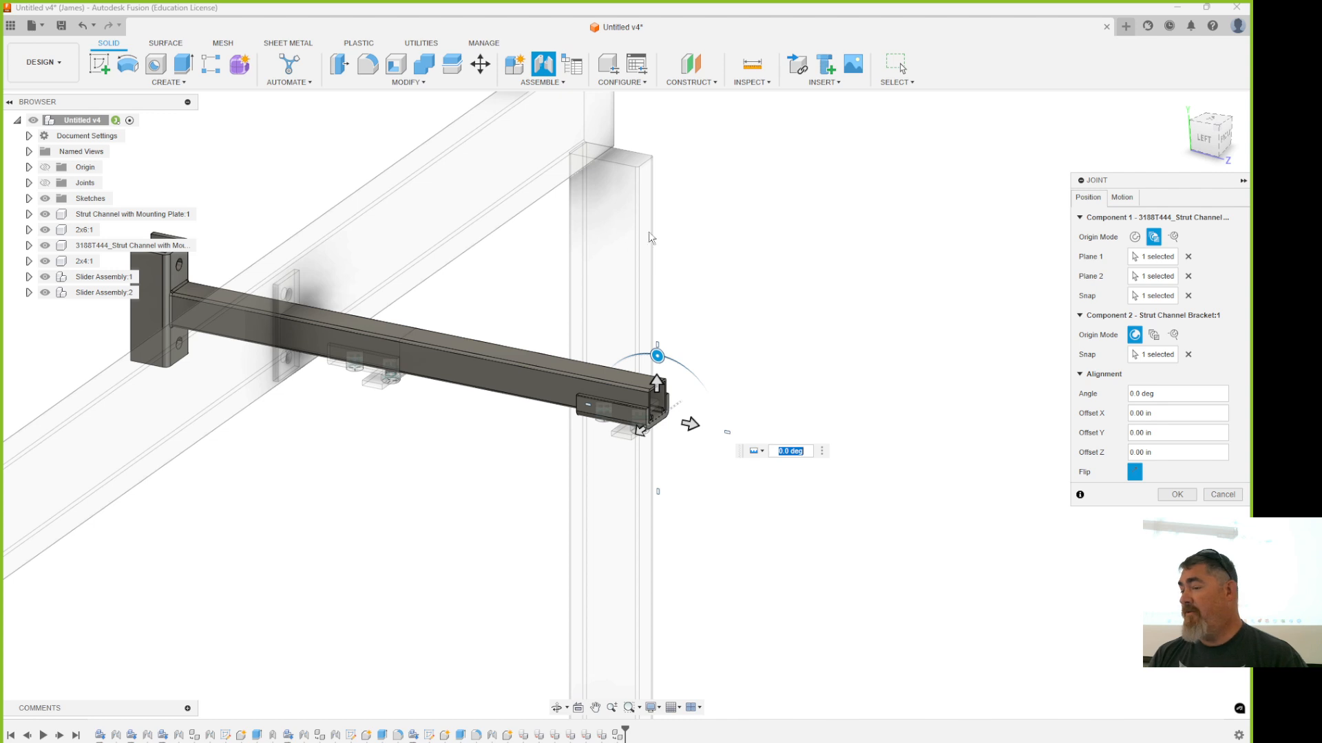
left_click(1175, 495)
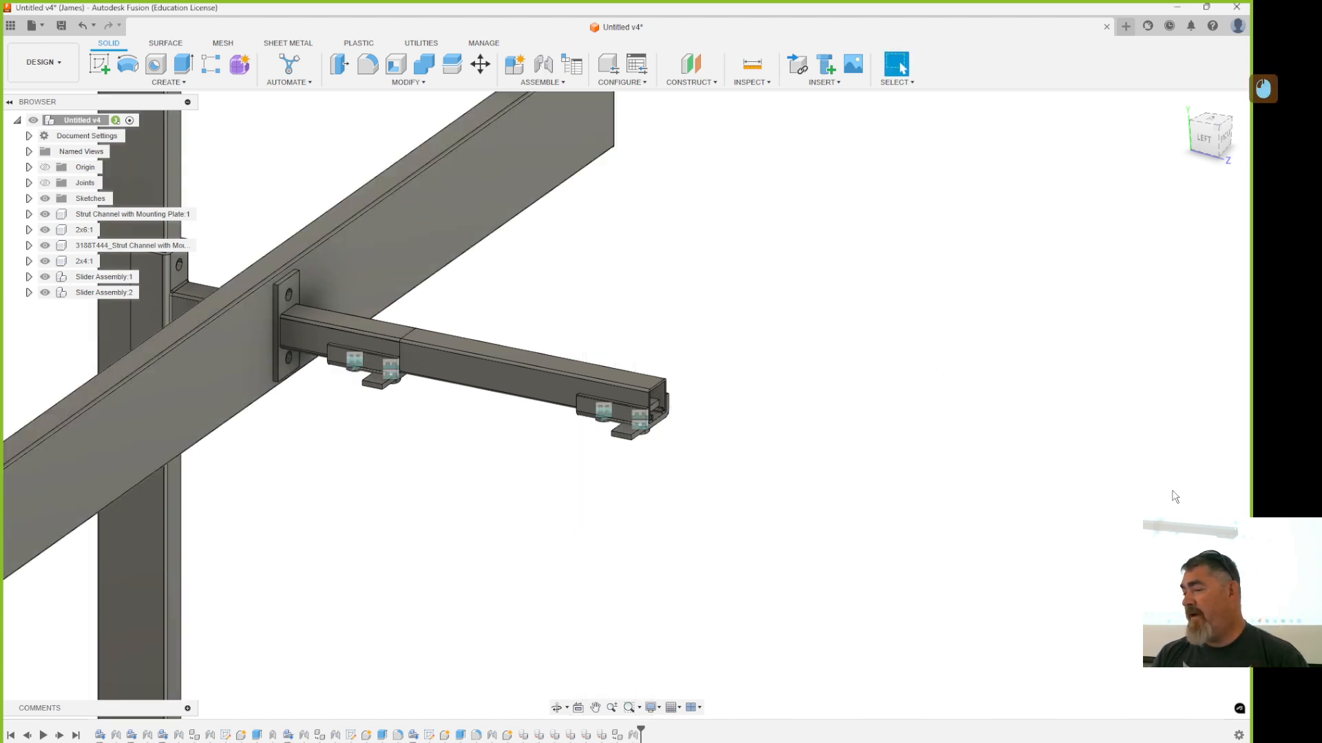
Step: Test-move the 2x6 board and the 2x4 post to check how the assembly follows, and revert their positions
scroll(927, 503, "down", 6)
middle_click_drag(447, 457, 299, 394, "shift")
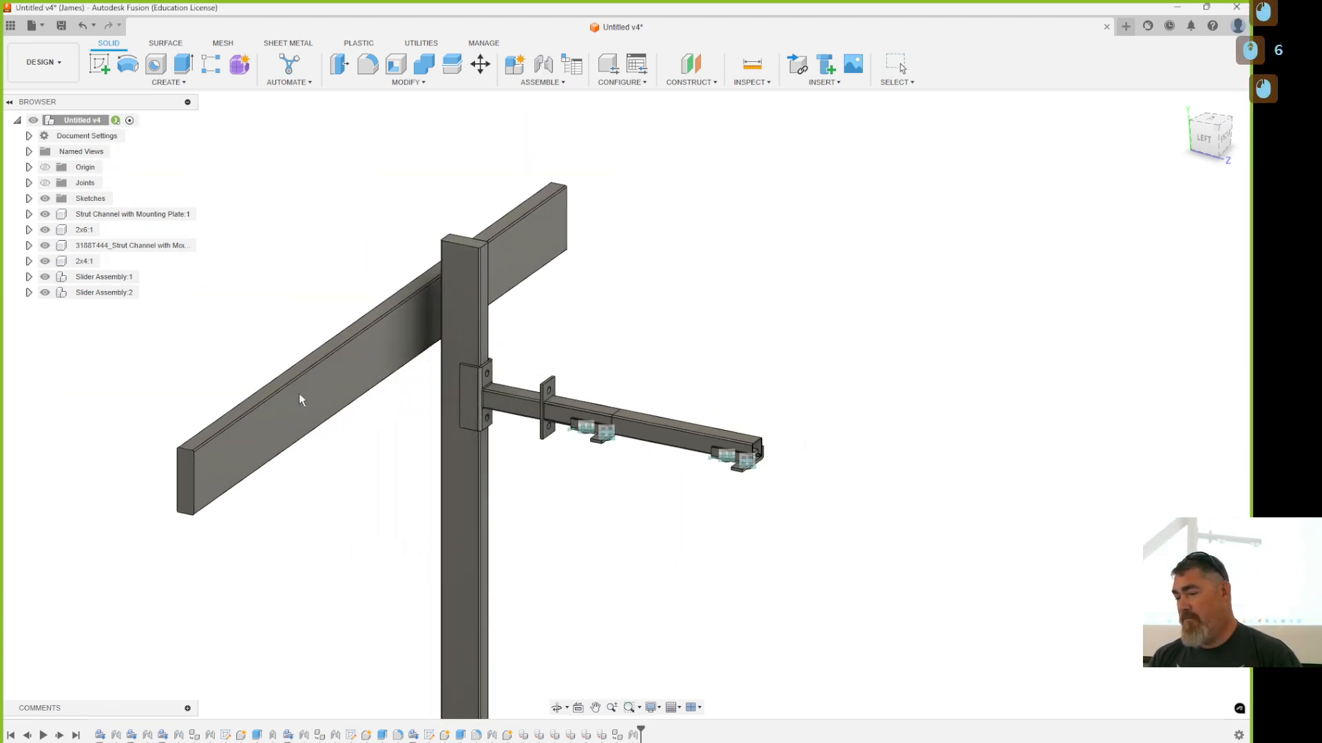
left_click_drag(487, 481, 593, 530)
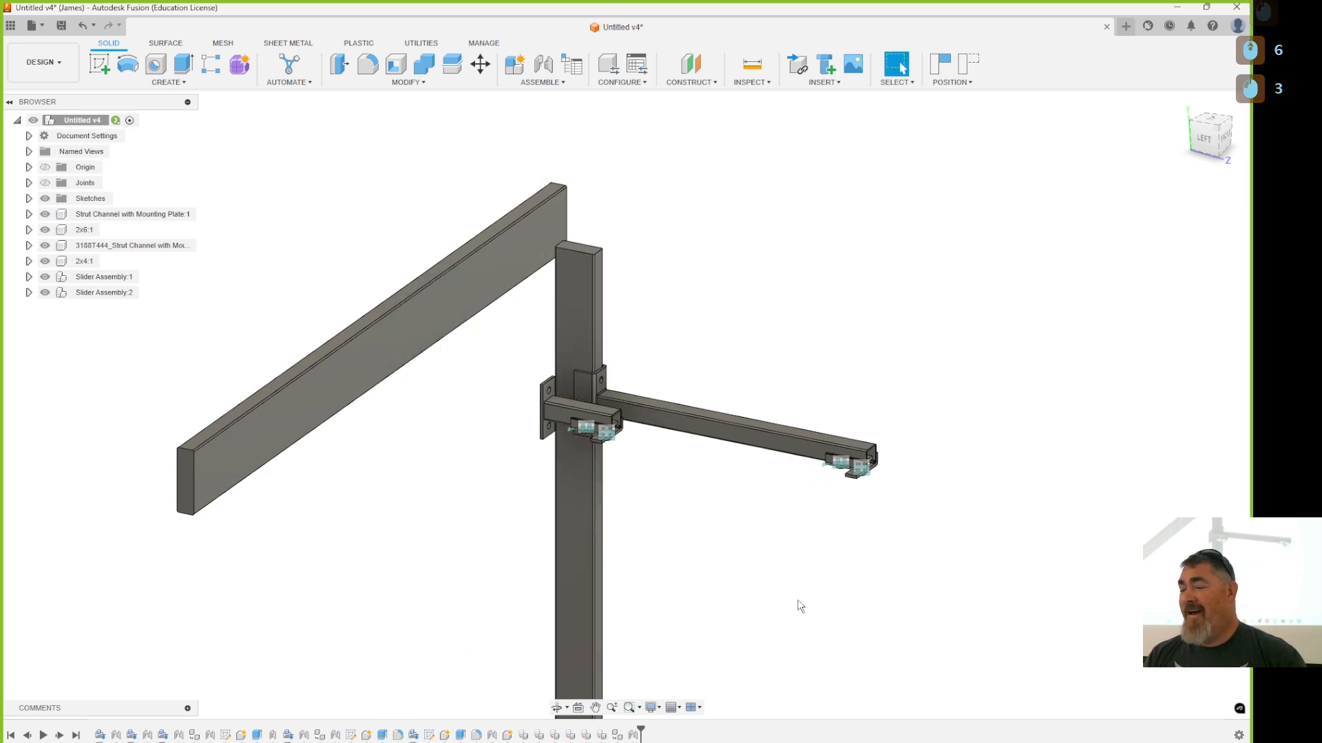
left_click(973, 68)
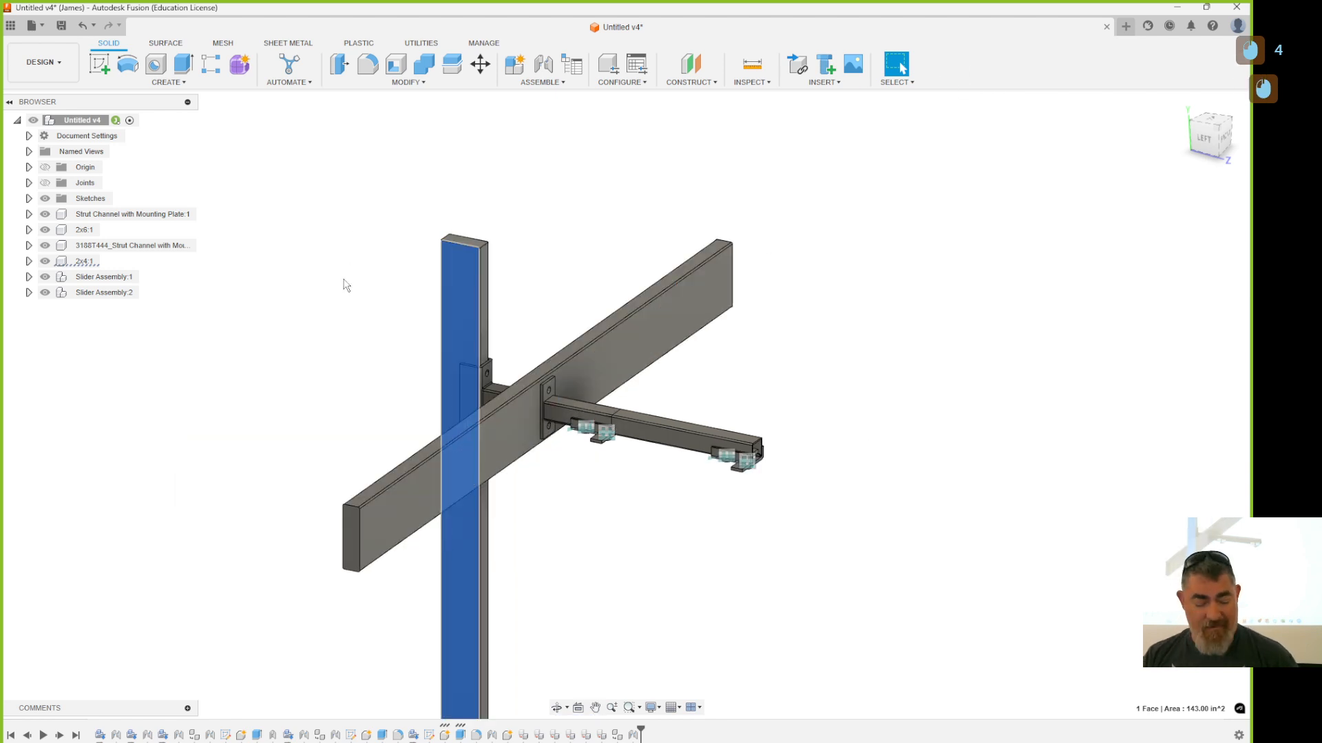
Step: Undo the joint between the copied slider assembly and the strut channel
key("ctrl+z")
key("ctrl+z")
key("ctrl+z")
key("ctrl+z")
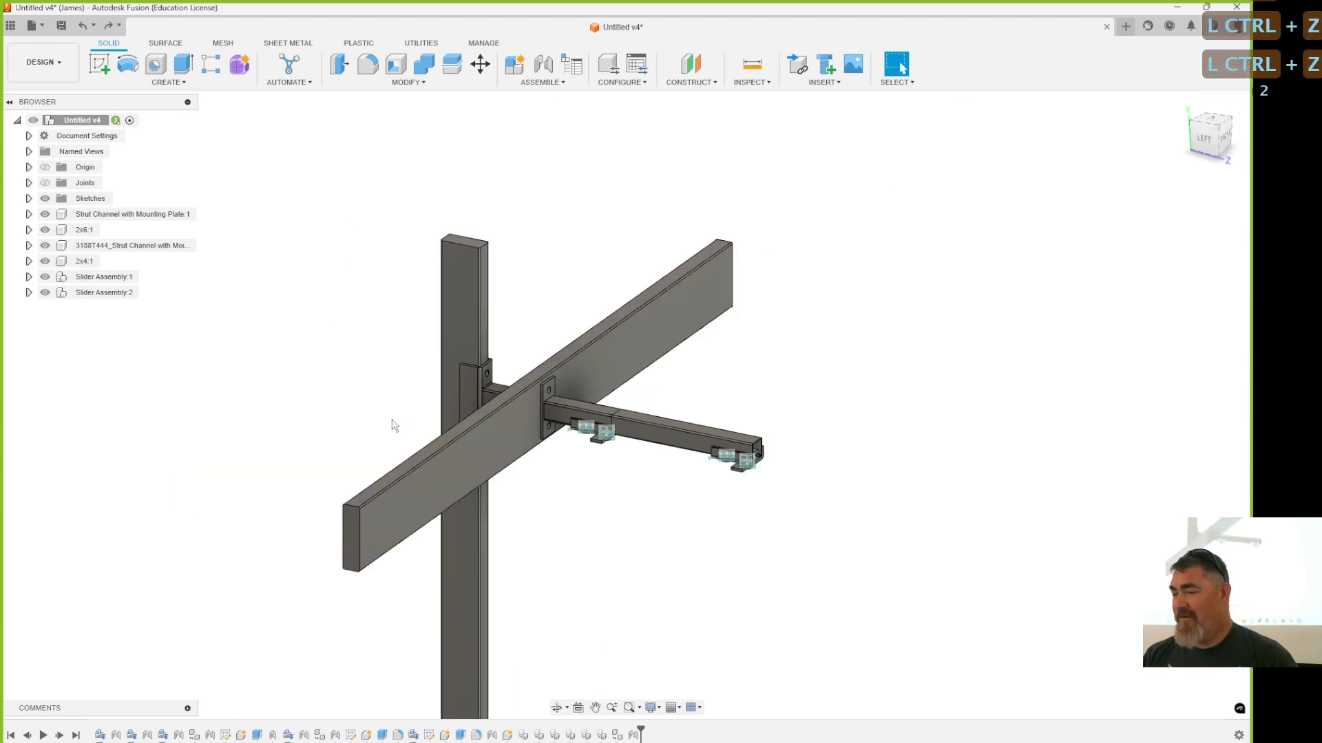
Step: Ground the 2x6 component to its parent
left_click(644, 331)
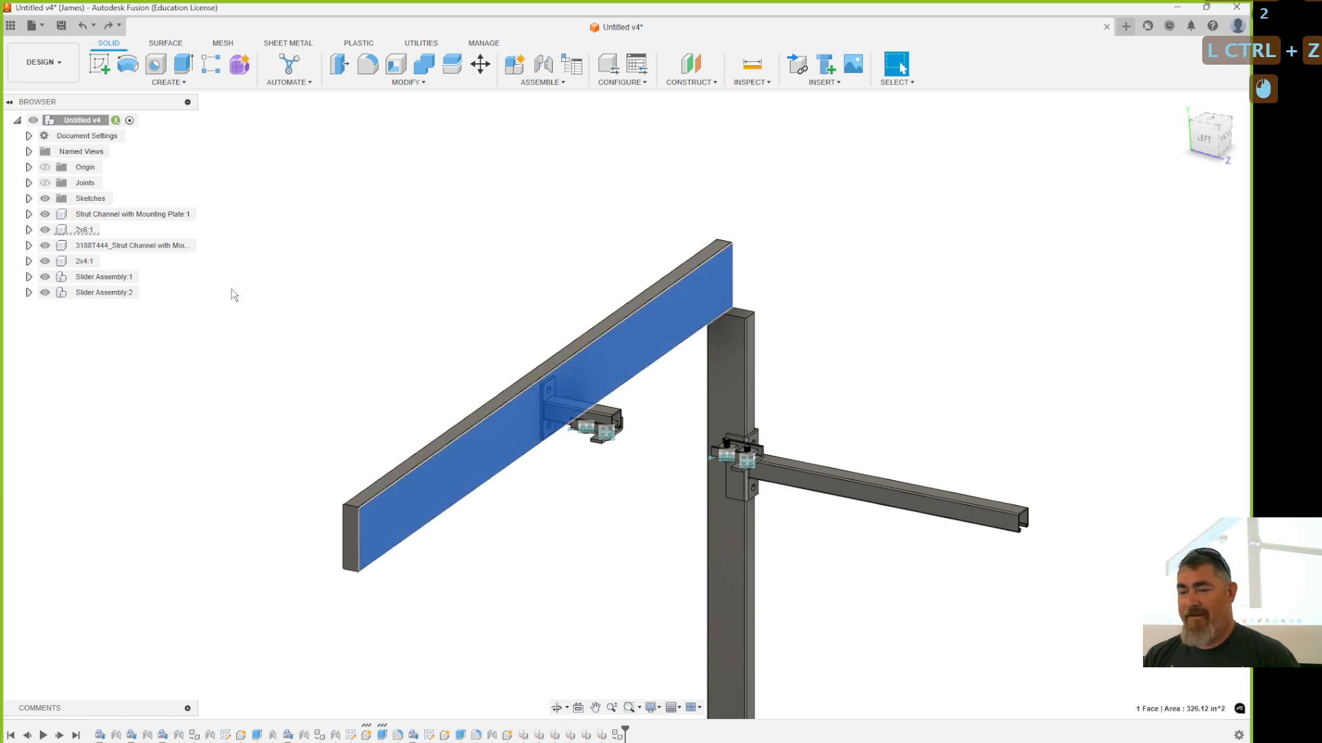
right_click(78, 233)
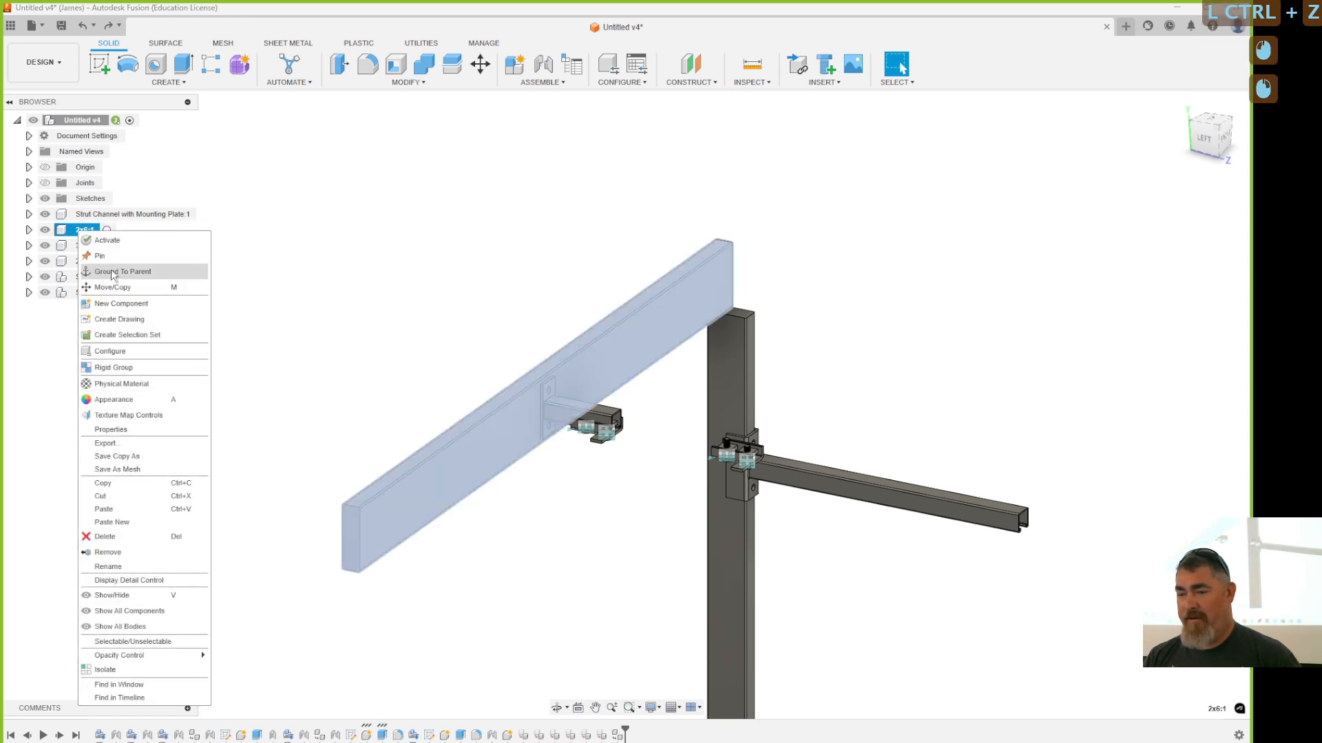
left_click(122, 272)
left_click(555, 287)
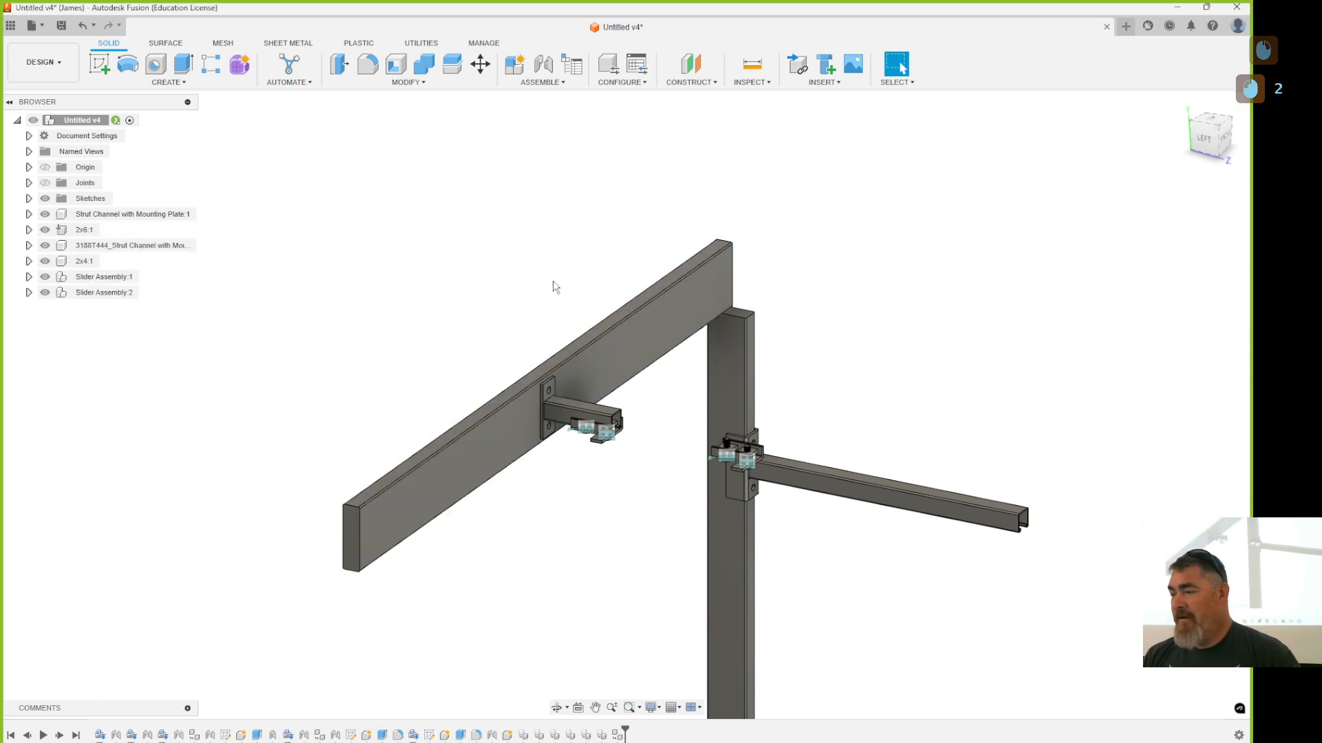
Step: Create a rigid as-built joint between the 2x4 post and the 2x6 board
left_click(542, 82)
left_click(544, 135)
left_click(747, 356)
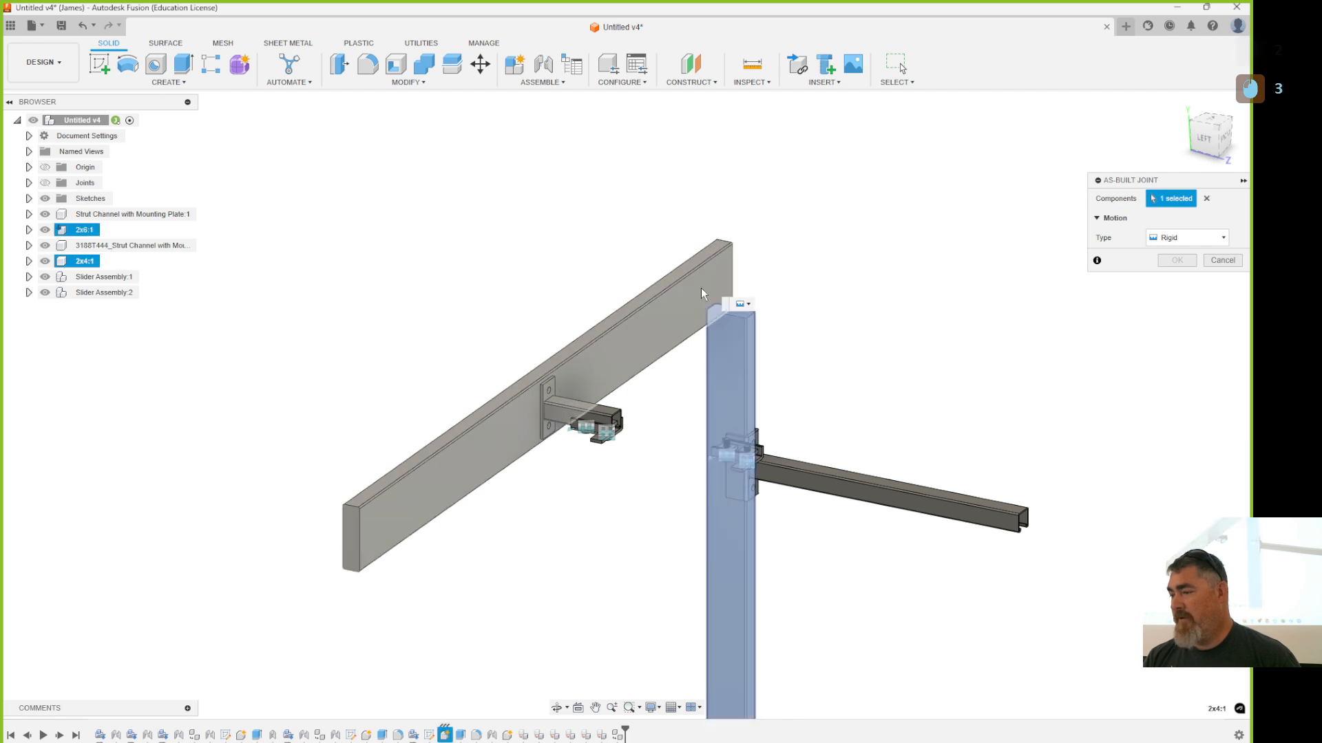
left_click(700, 288)
left_click(1177, 281)
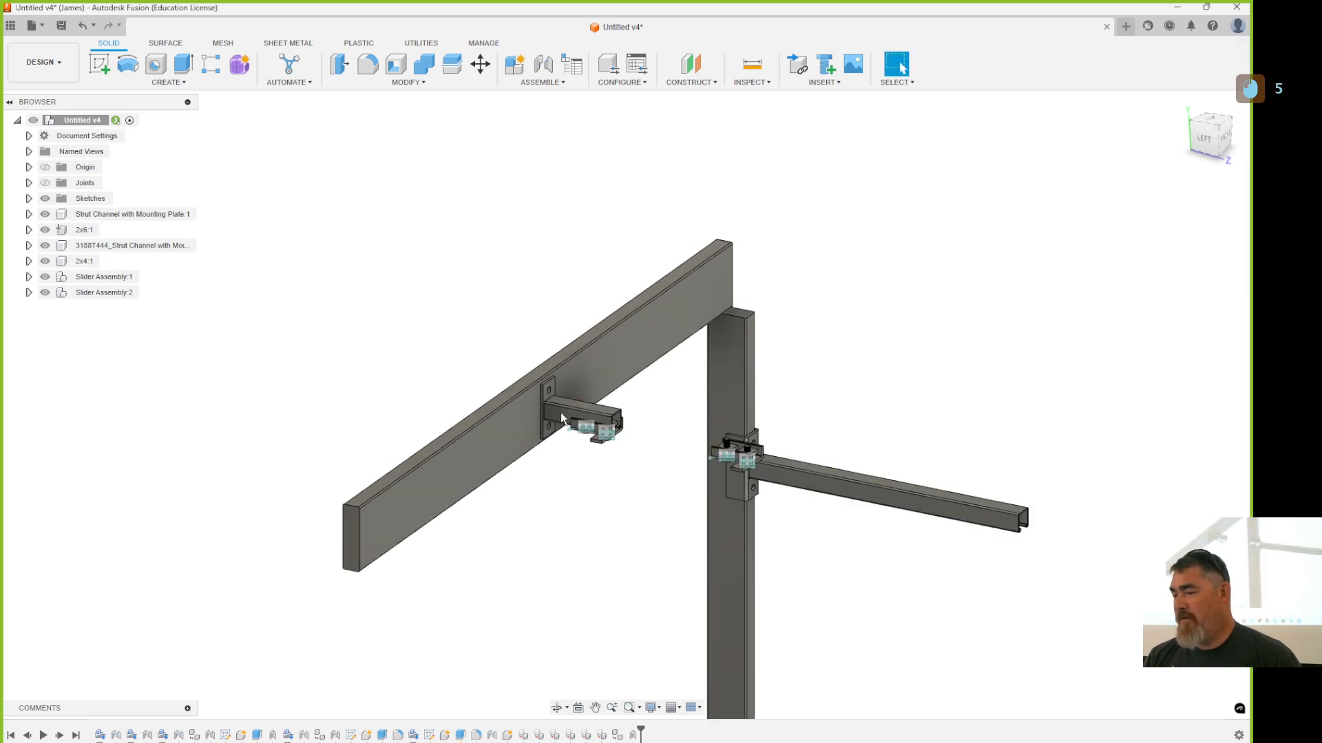
Step: Start another joint on the post's strut channel, using two channel faces and a snap point on the lower lip at its open end
middle_click_drag(704, 491, 668, 205, "shift")
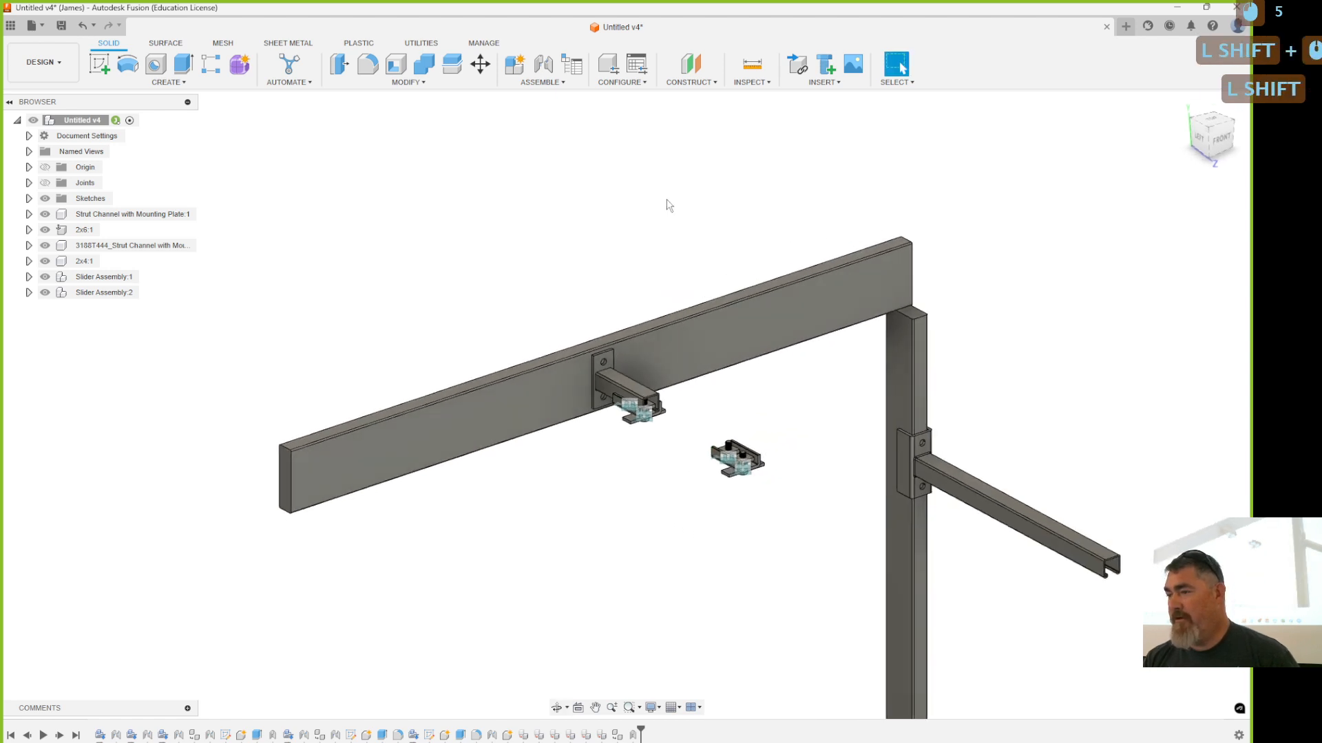
left_click(543, 64)
scroll(1101, 544, "up", 5)
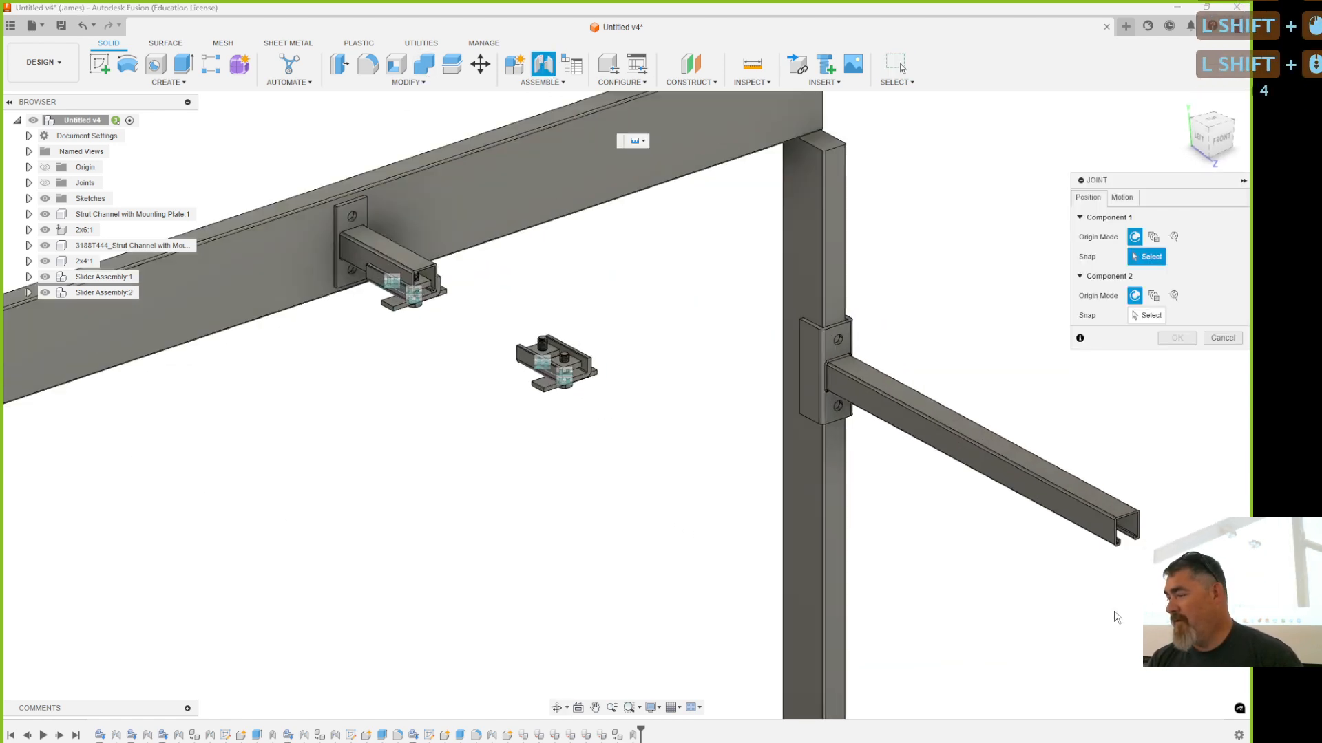
left_click(1154, 237)
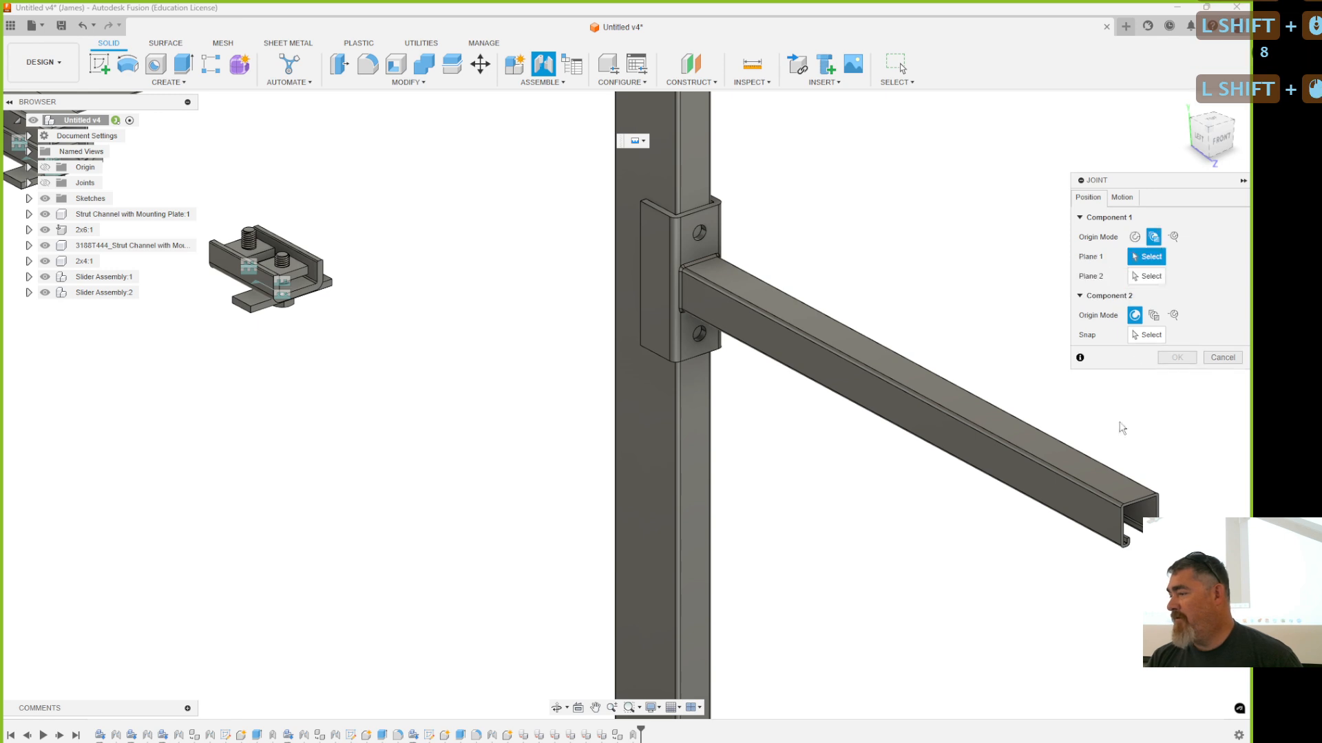
left_click(1092, 513)
middle_click_drag(1092, 512, 1007, 593, "shift")
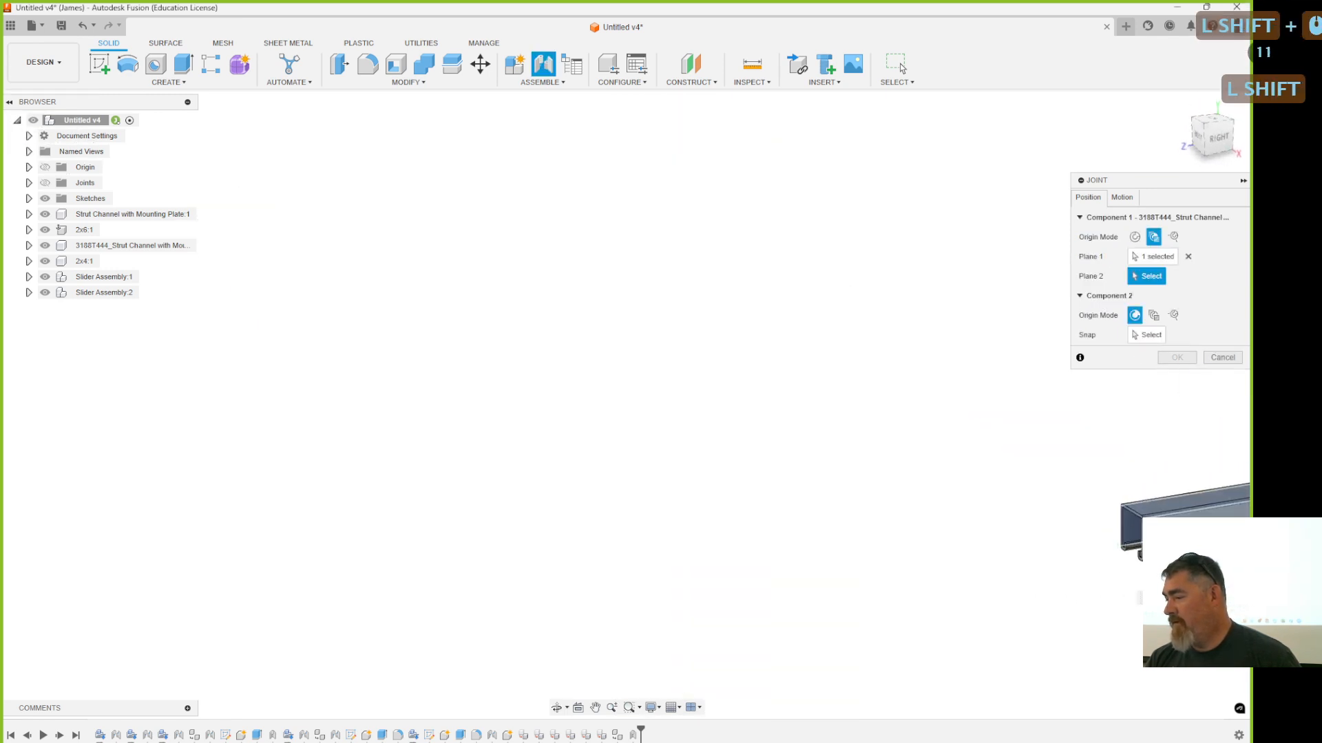
left_click(1129, 554)
scroll(1112, 456, "up", 18)
left_click(1113, 456)
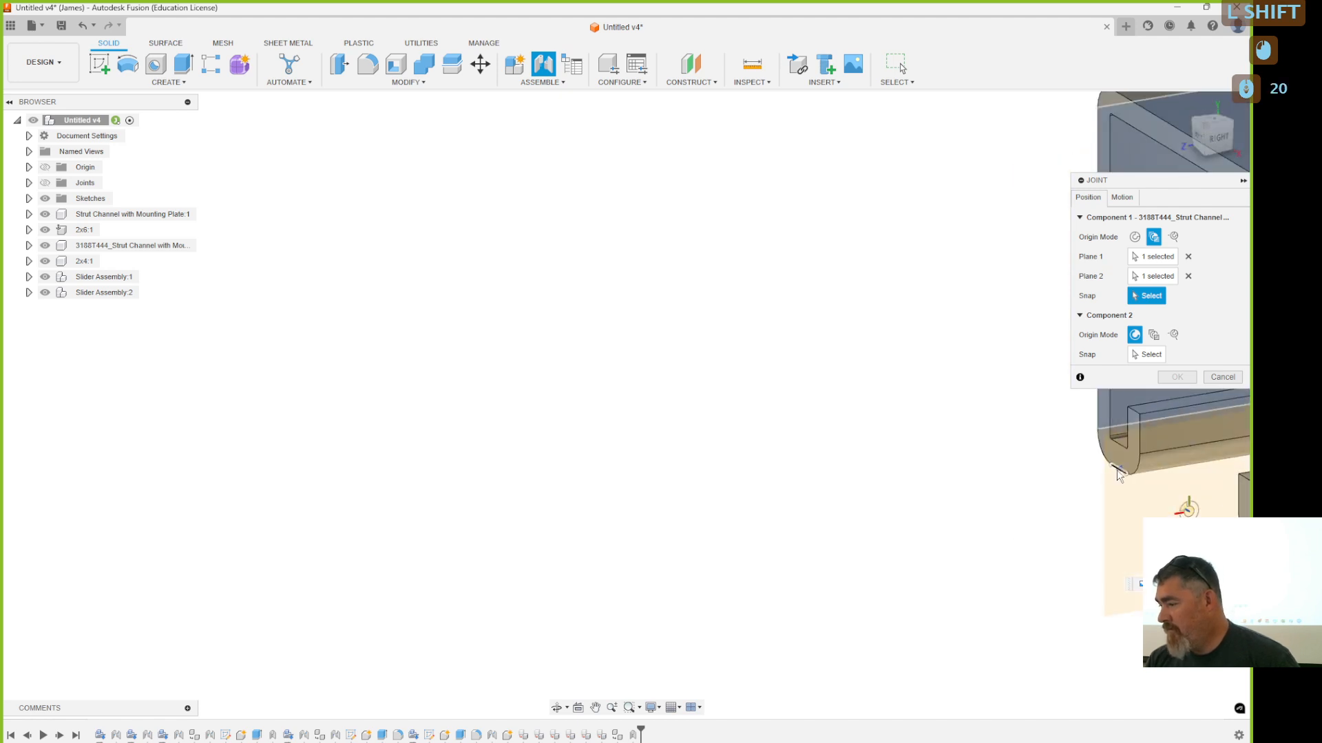
scroll(1112, 456, "down", 10)
scroll(954, 458, "down", 8)
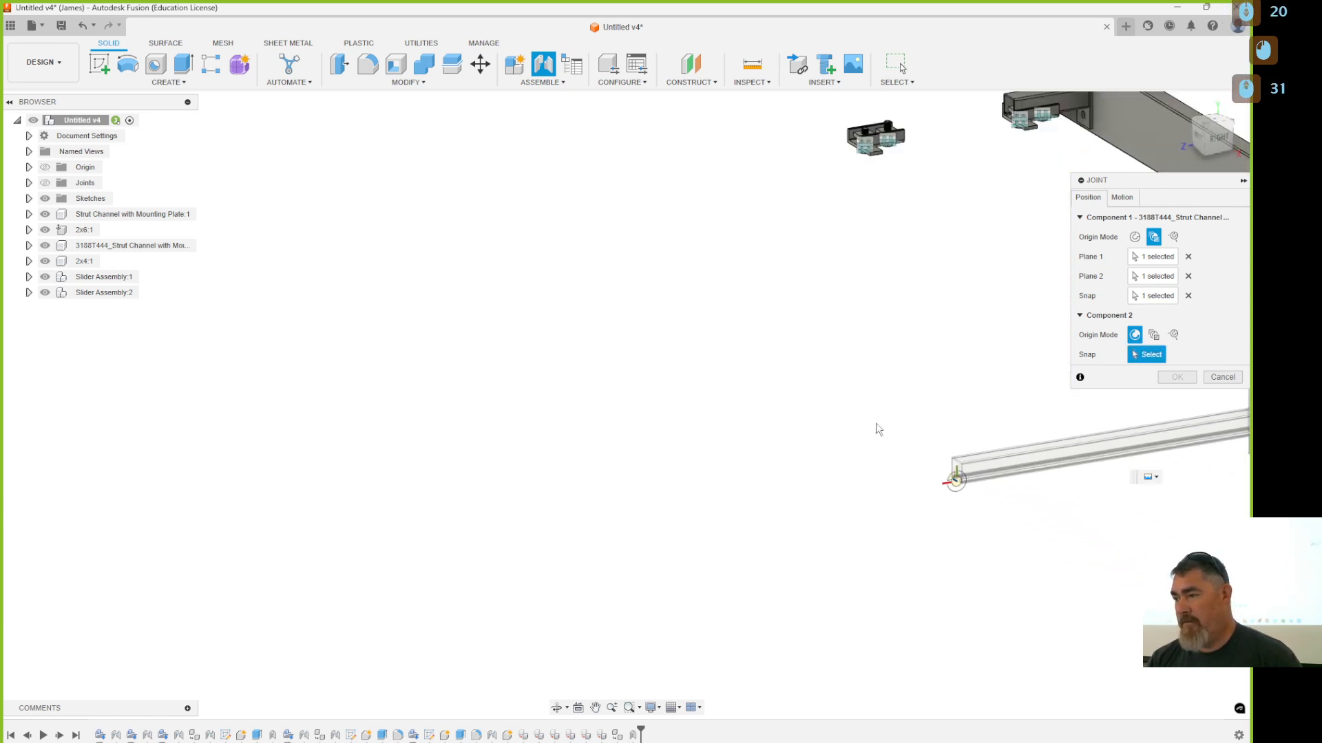
Step: Try rigidly jointing the copied slider's bracket to the post's strut channel with zero angle and offsets, and undo that joint
scroll(865, 274, "up", 10)
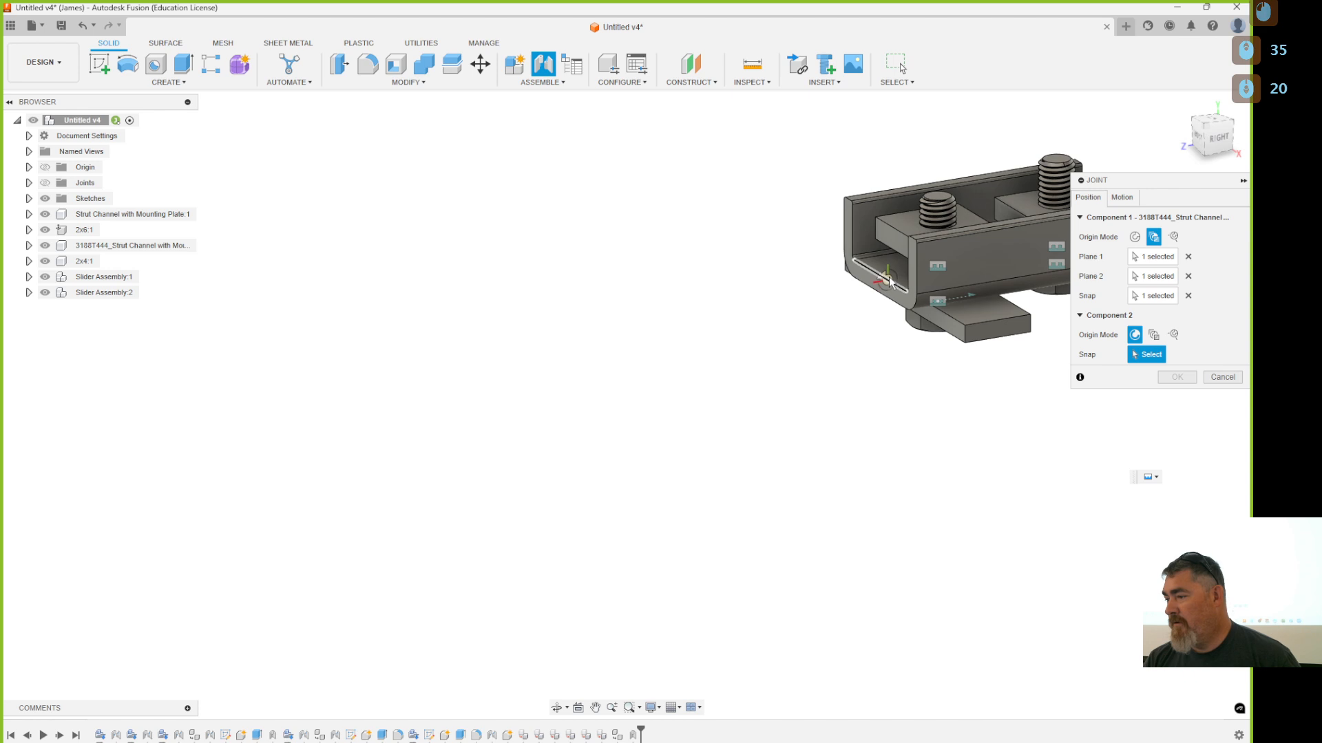
left_click(867, 270)
scroll(651, 408, "down", 15)
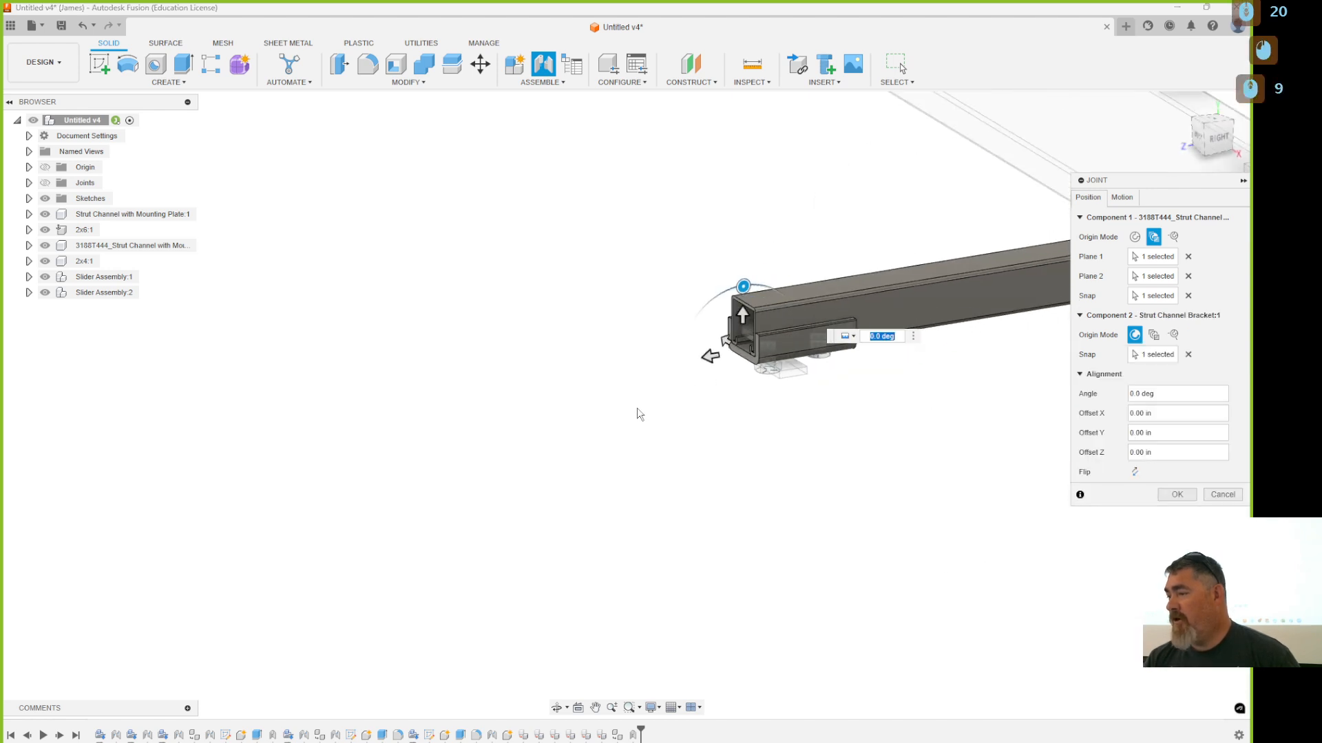
middle_click_drag(549, 455, 667, 503, "shift")
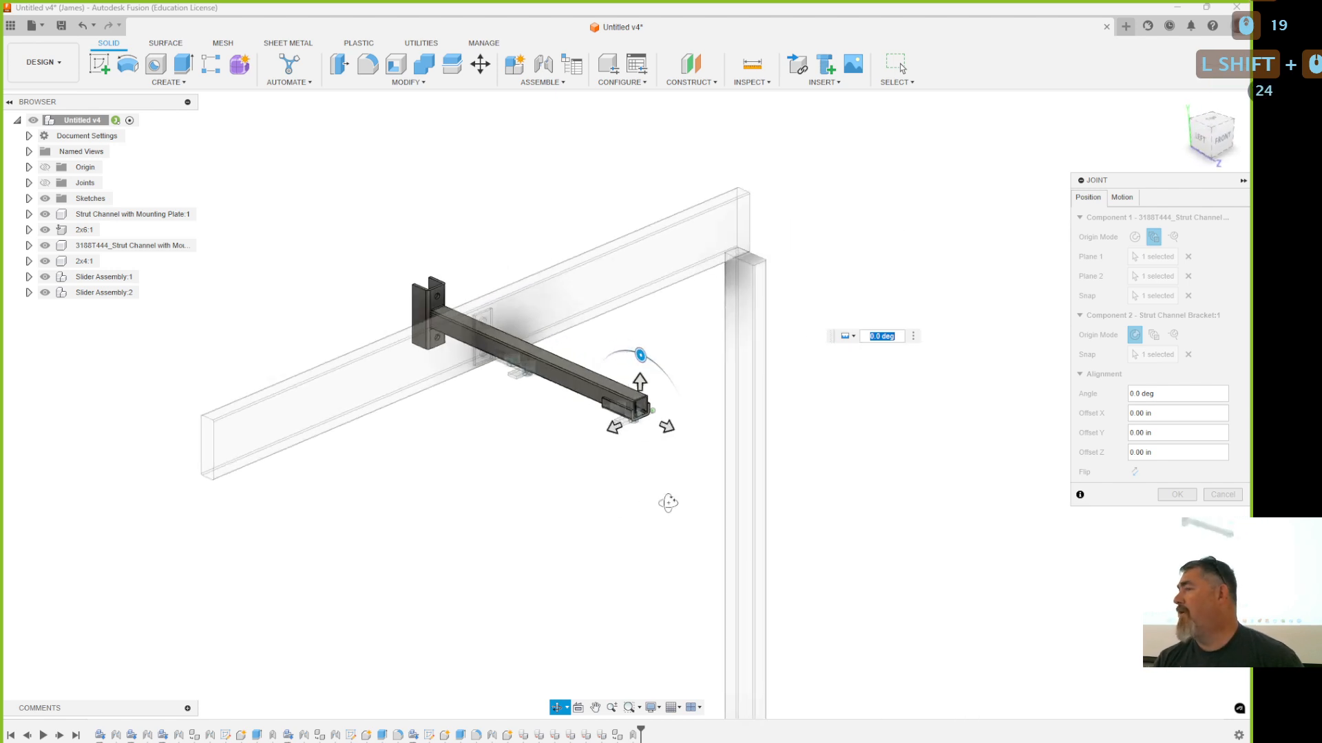
left_click(1176, 495)
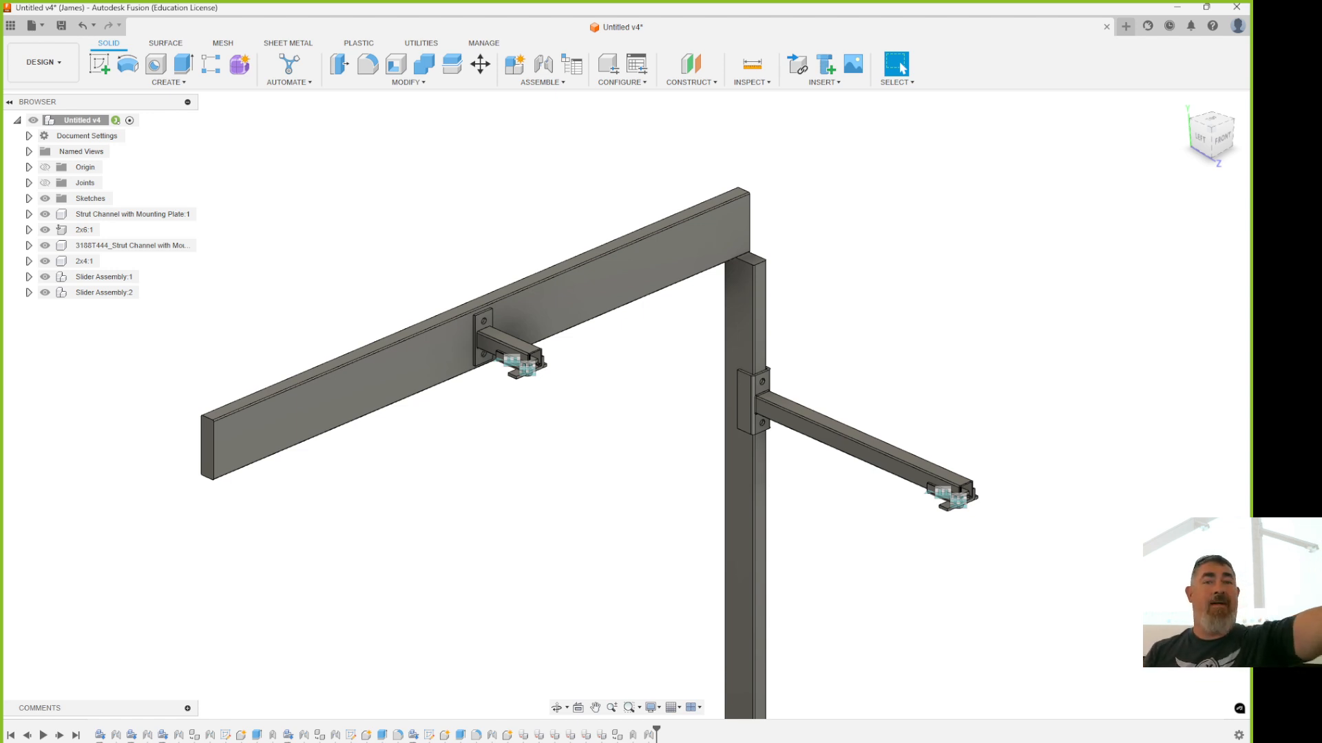
key("ctrl+z")
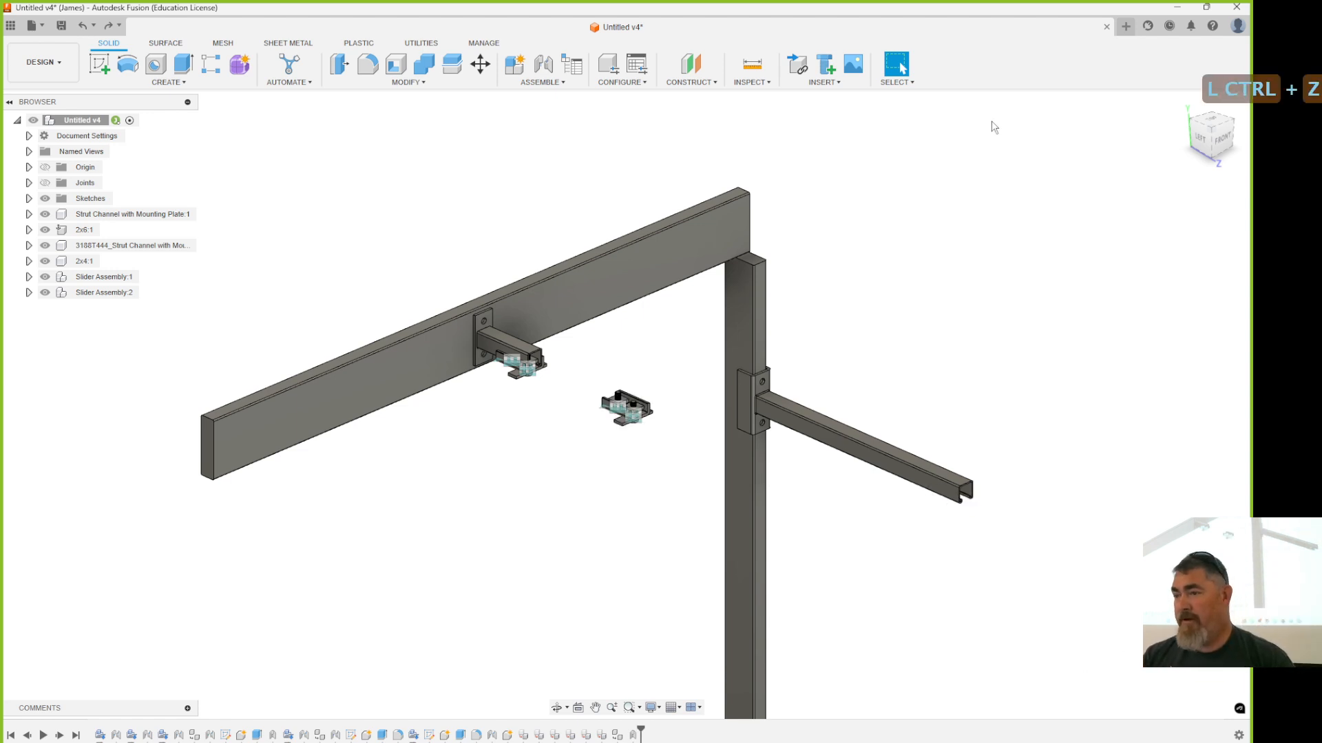
Step: Start a new joint with its first snap point on the copied slider's strut channel bracket
left_click(543, 64)
scroll(626, 385, "up", 15)
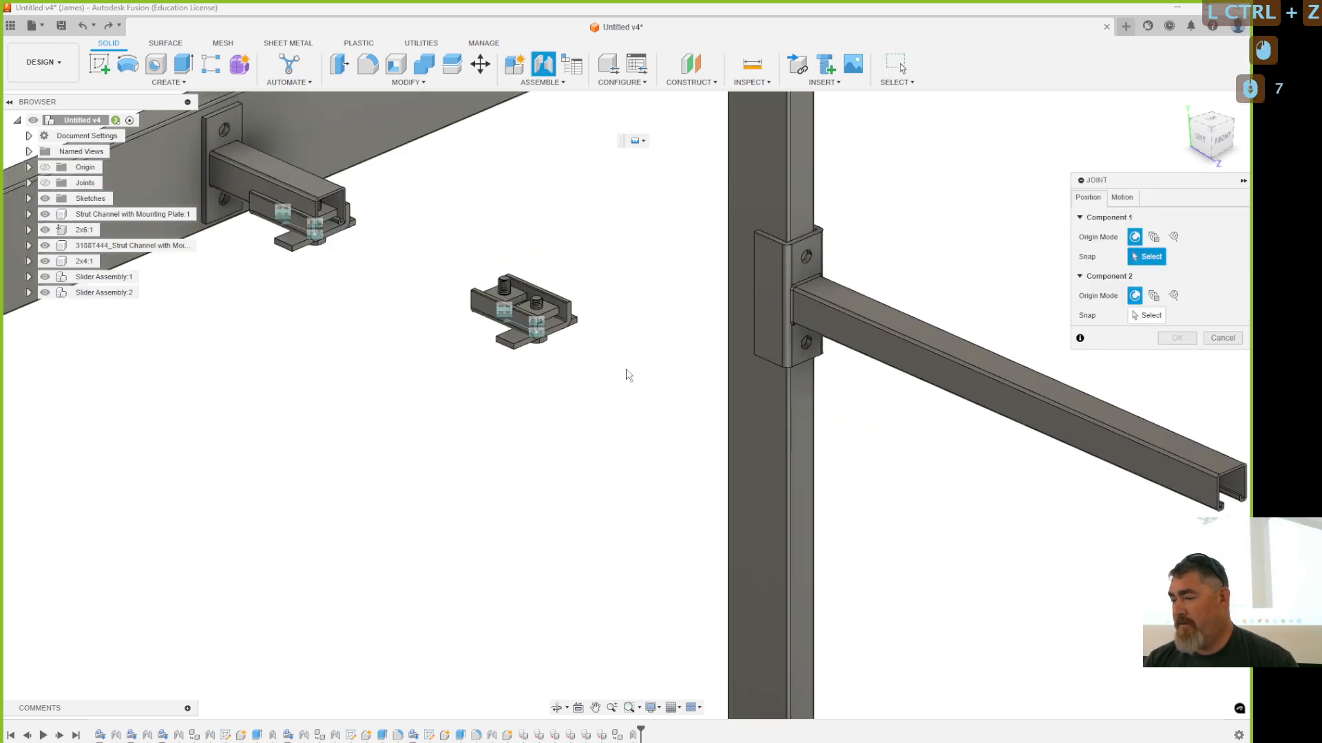
left_click(507, 298)
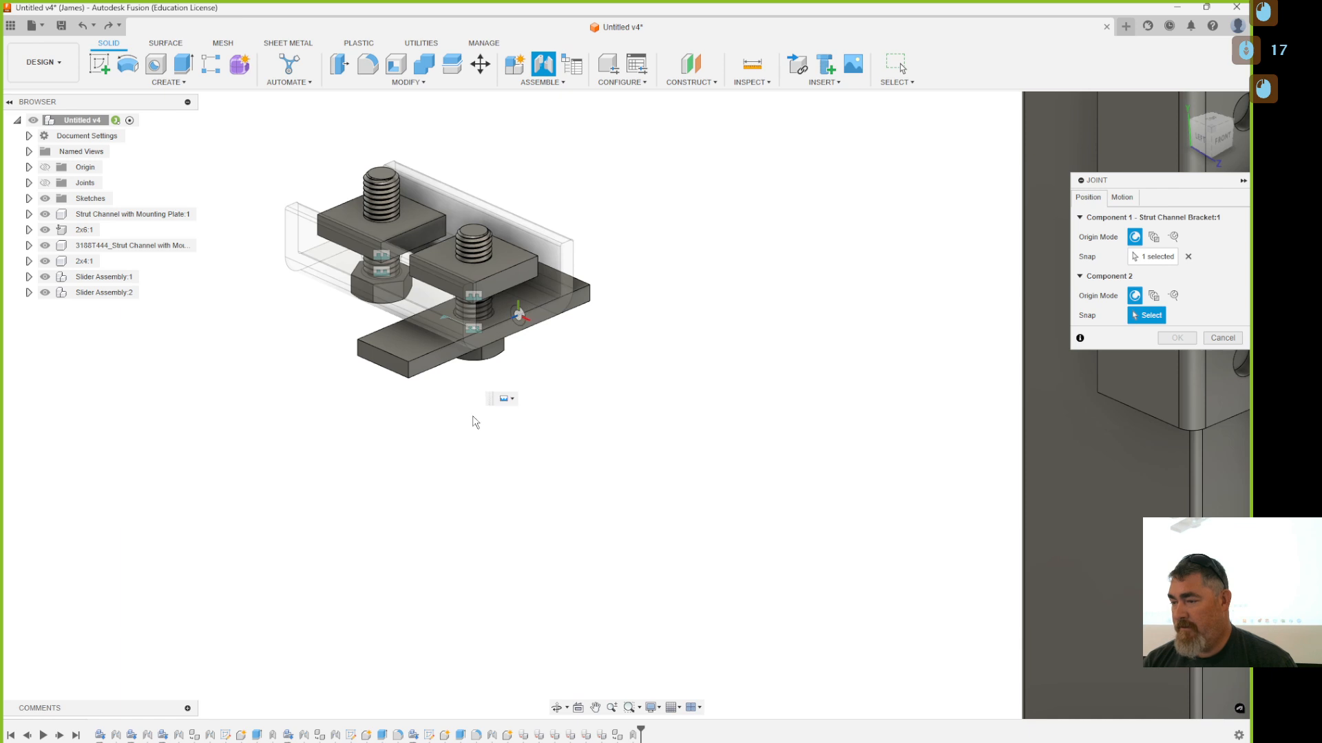
scroll(477, 422, "down", 5)
scroll(784, 344, "down", 5)
Step: Define the joint's second origin on the post's strut channel from two channel faces and a snap point on the lower lip at its open end
left_click(1153, 295)
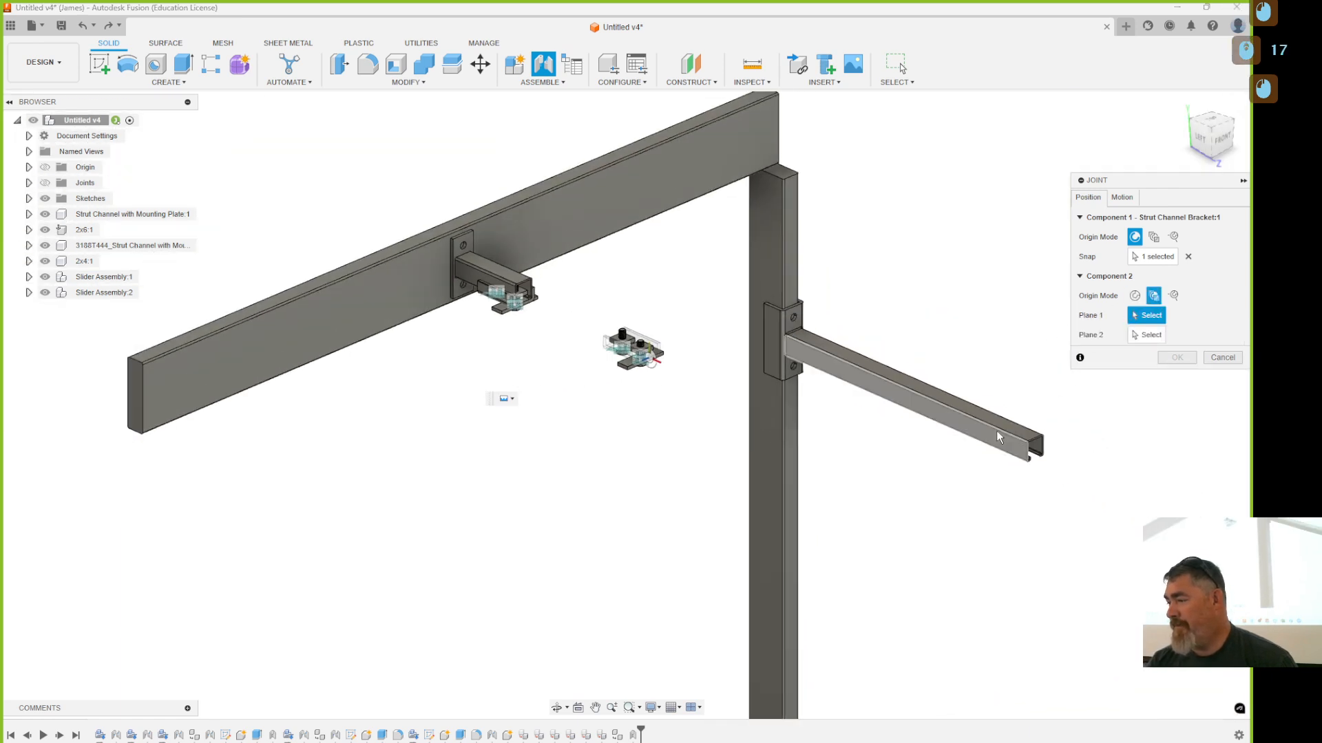
left_click(996, 431)
middle_click_drag(1117, 514, 1001, 503, "shift")
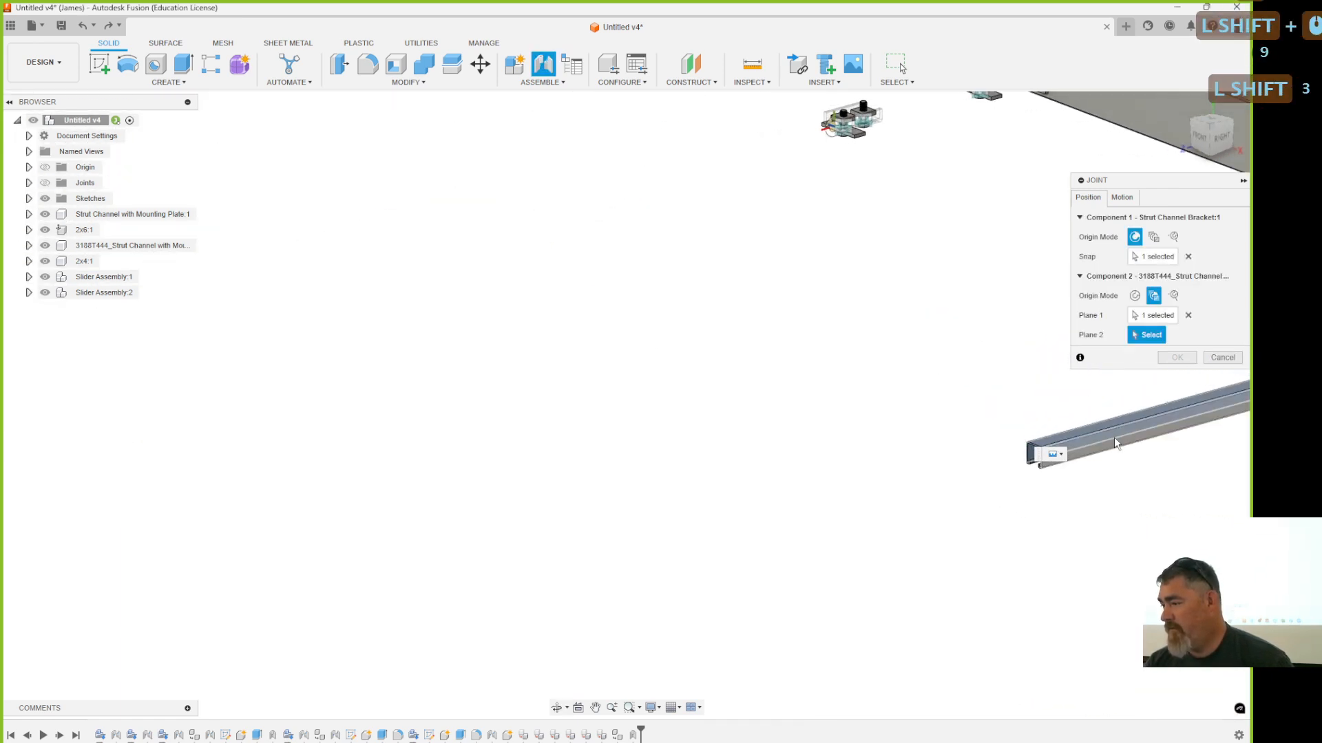
left_click(1114, 437)
scroll(1046, 454, "up", 15)
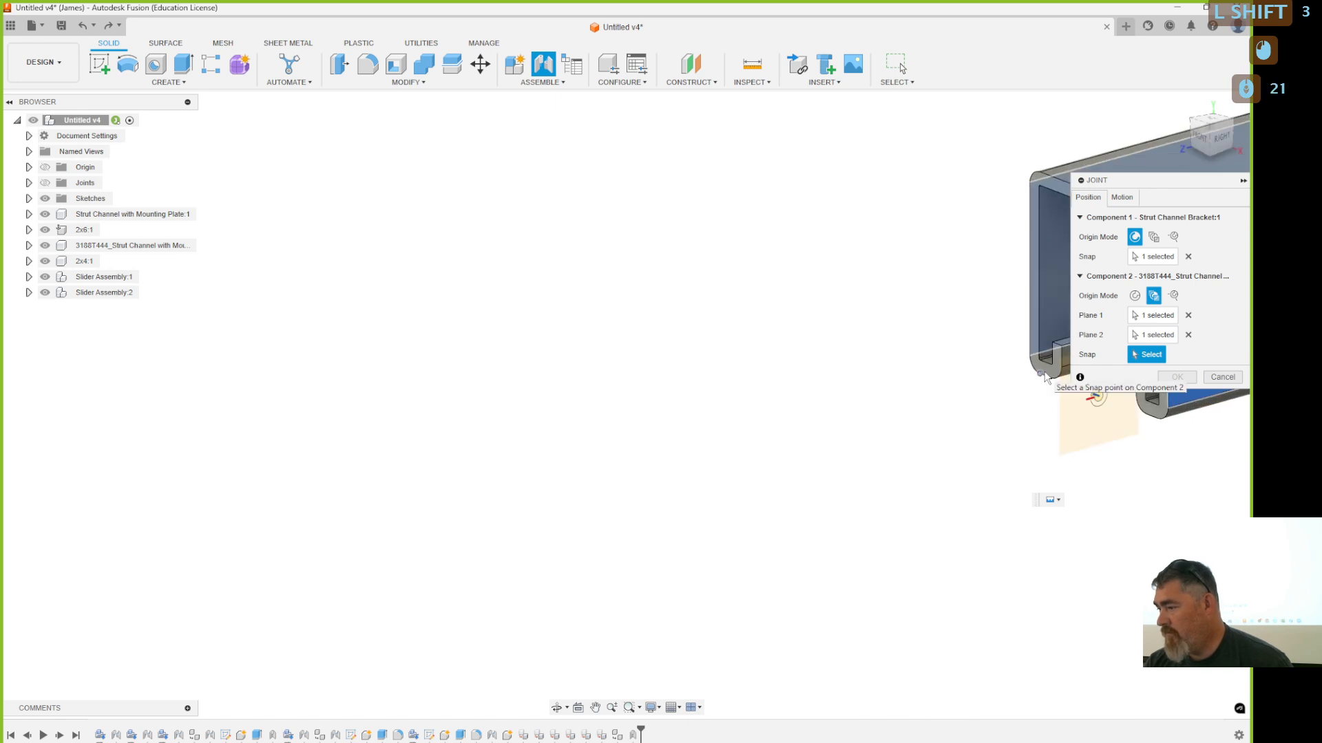
left_click(1042, 375)
middle_click_drag(1011, 384, 344, 395)
scroll(286, 421, "up", 8)
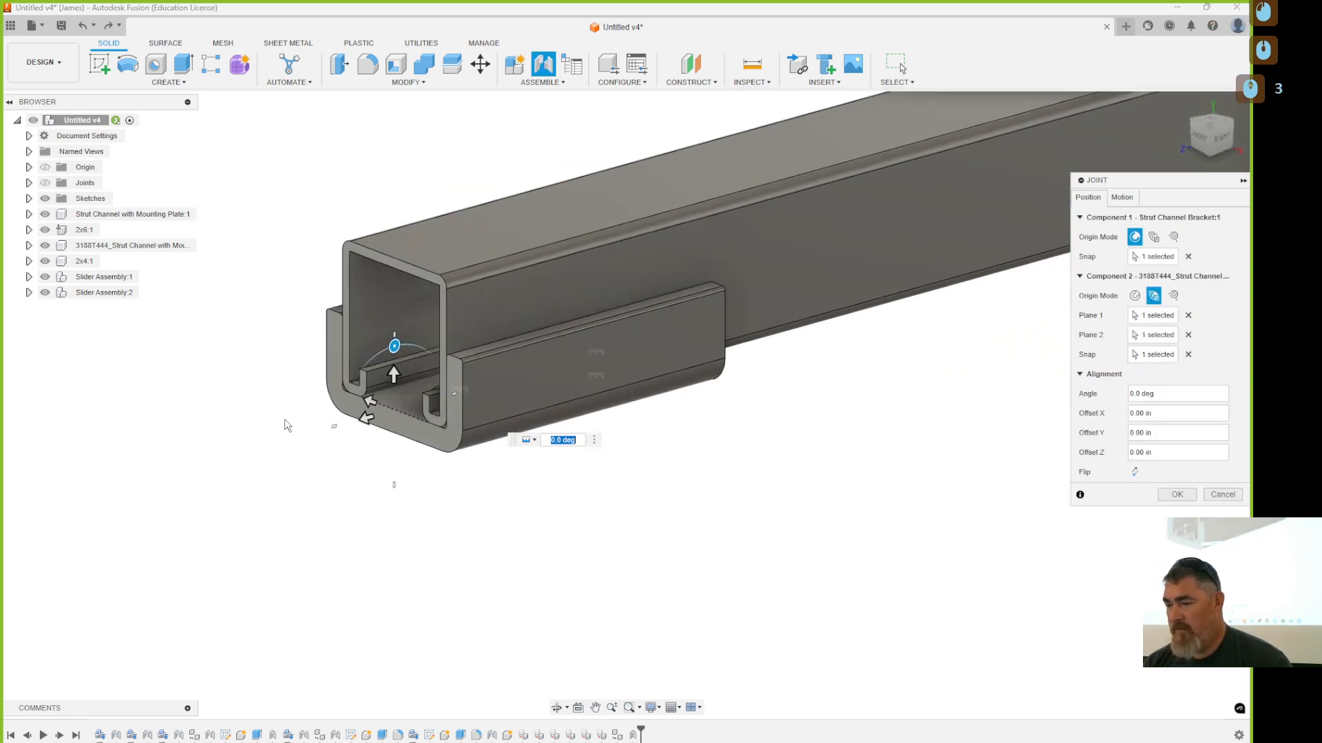
scroll(287, 426, "up", 7)
scroll(233, 500, "down", 3)
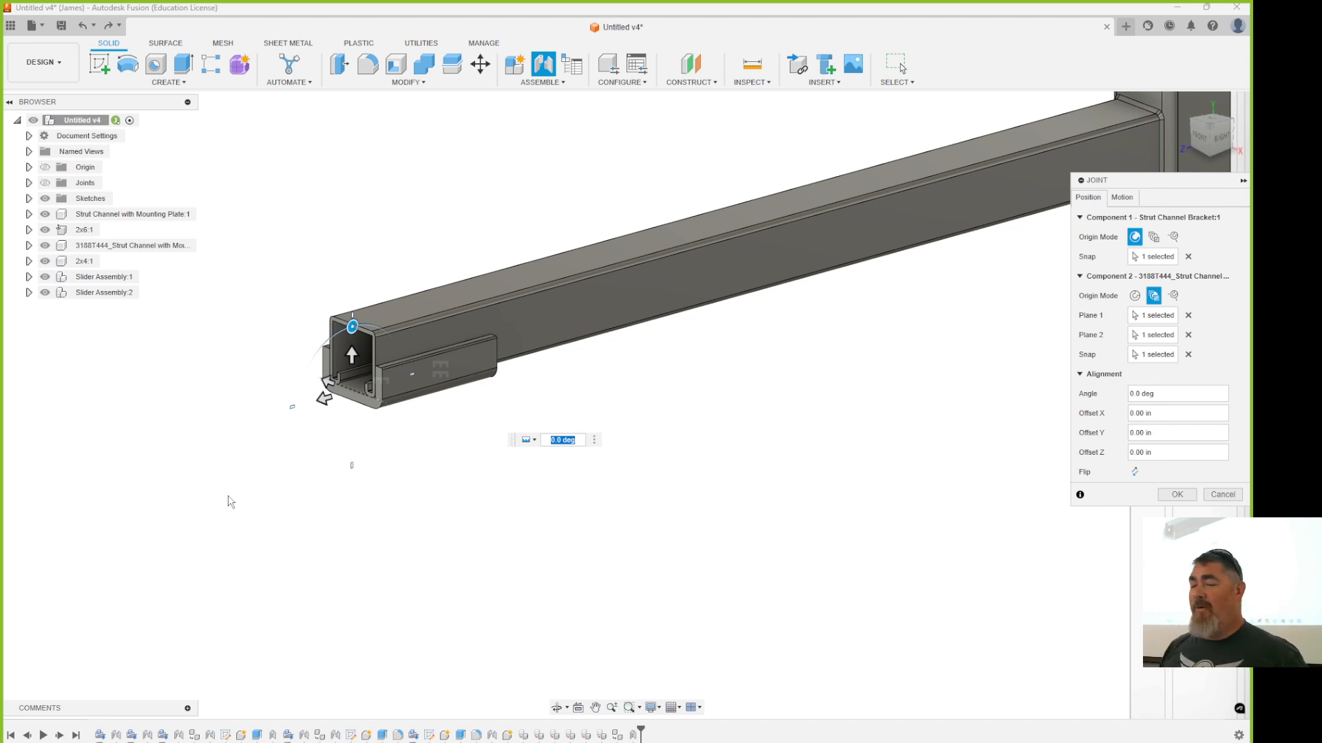
Step: Set the joint's motion type to Slider along the X Axis, following the strut channel's length
left_click(1122, 197)
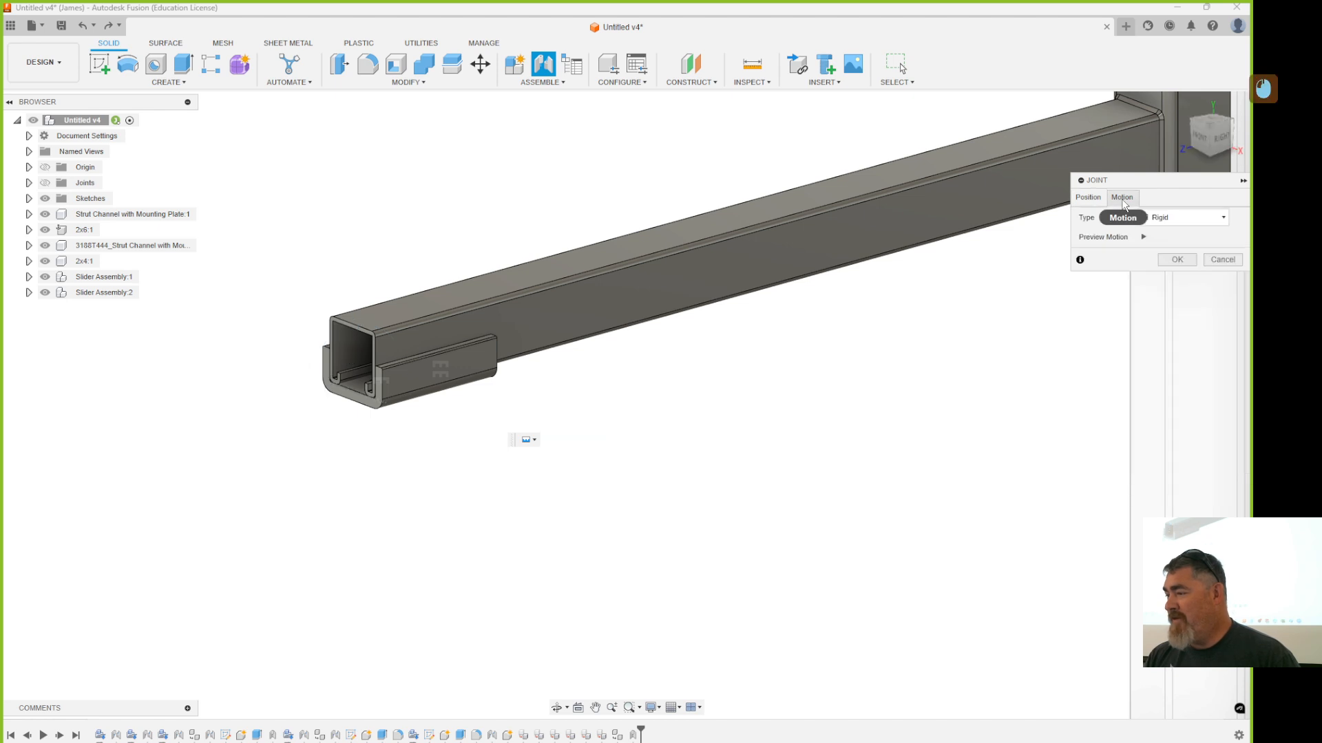
left_click(1182, 218)
left_click(1170, 217)
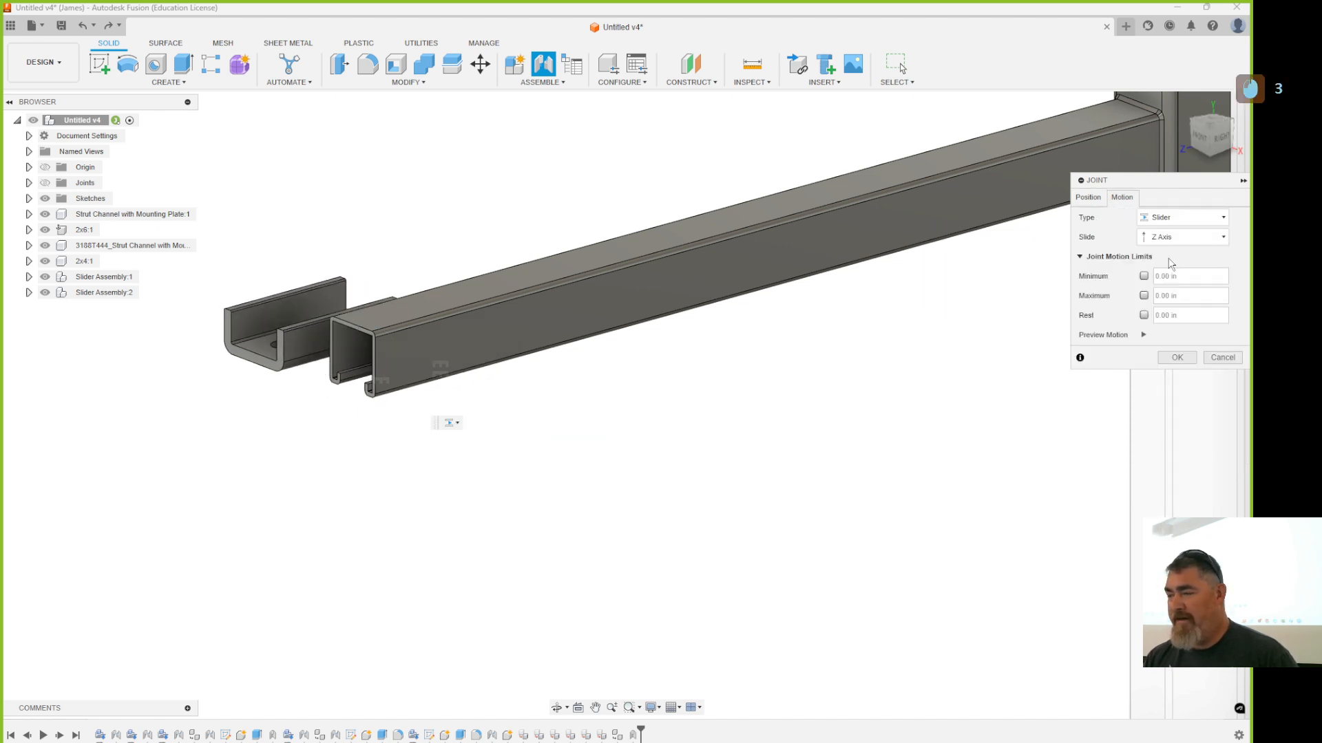
left_click(1178, 240)
left_click(1174, 267)
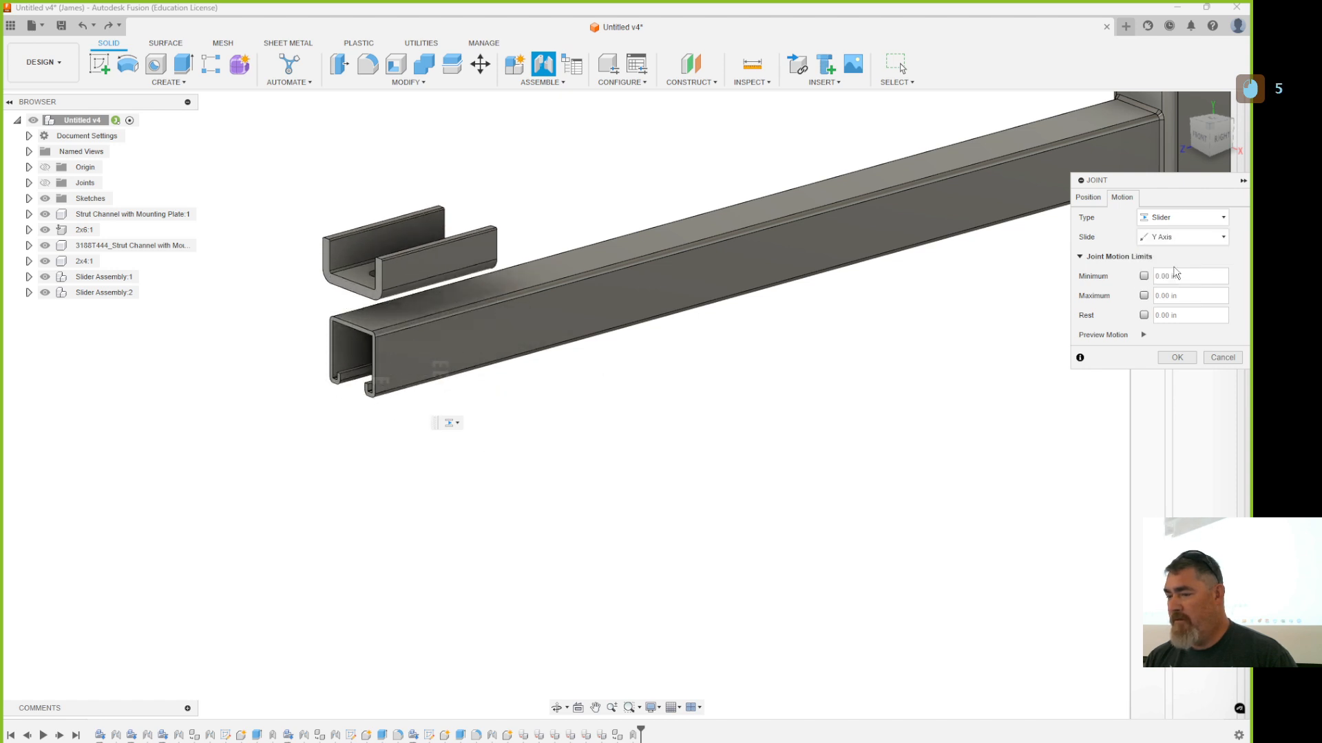
left_click(1179, 237)
left_click(1166, 282)
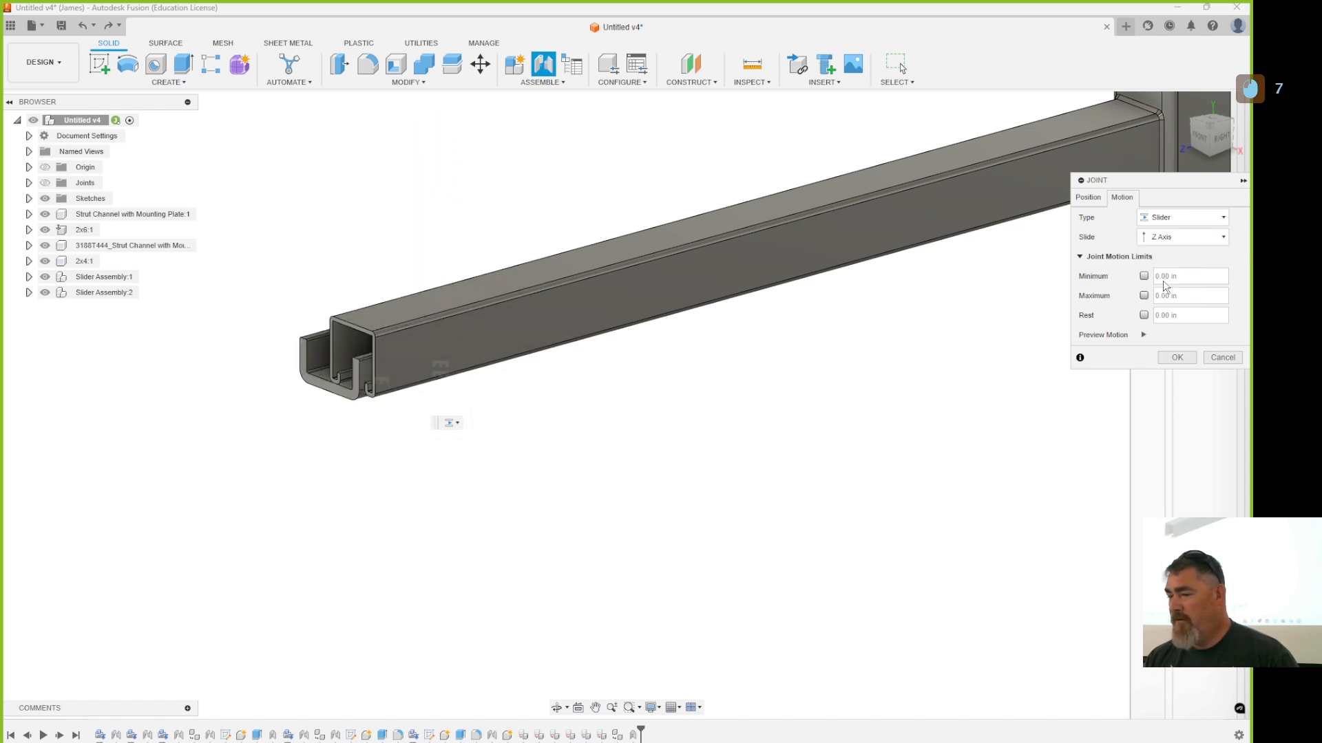
left_click(1174, 241)
left_click(1172, 256)
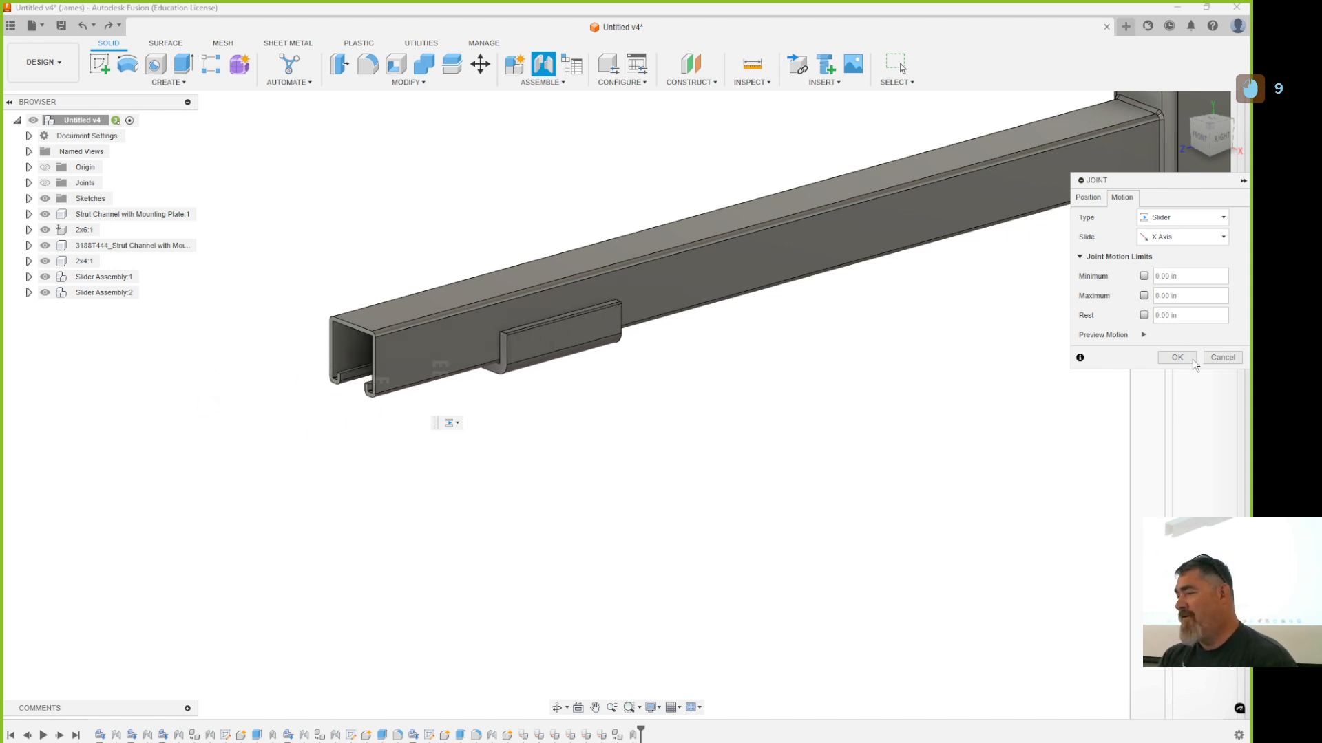
Step: Offset the bracket -6.00 in in X along the strut channel and create the slider joint
left_click(1088, 198)
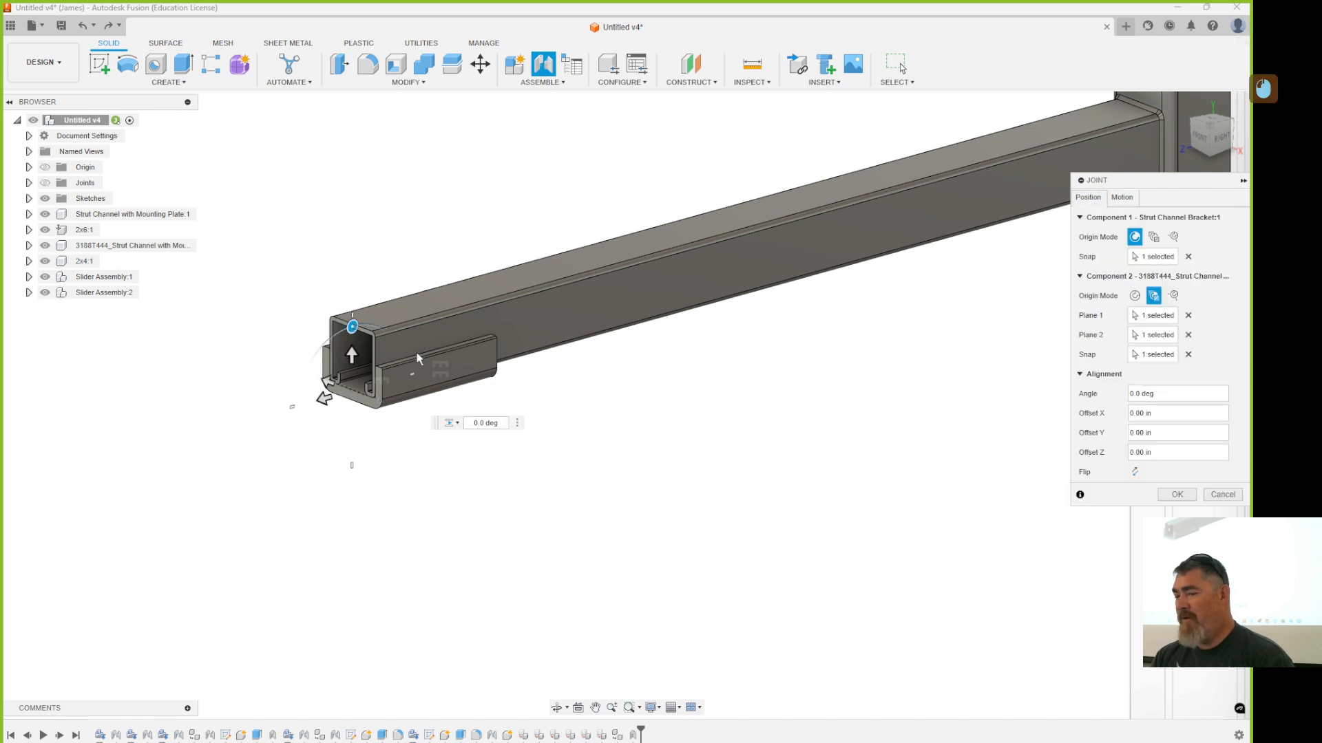
left_click_drag(326, 399, 539, 362)
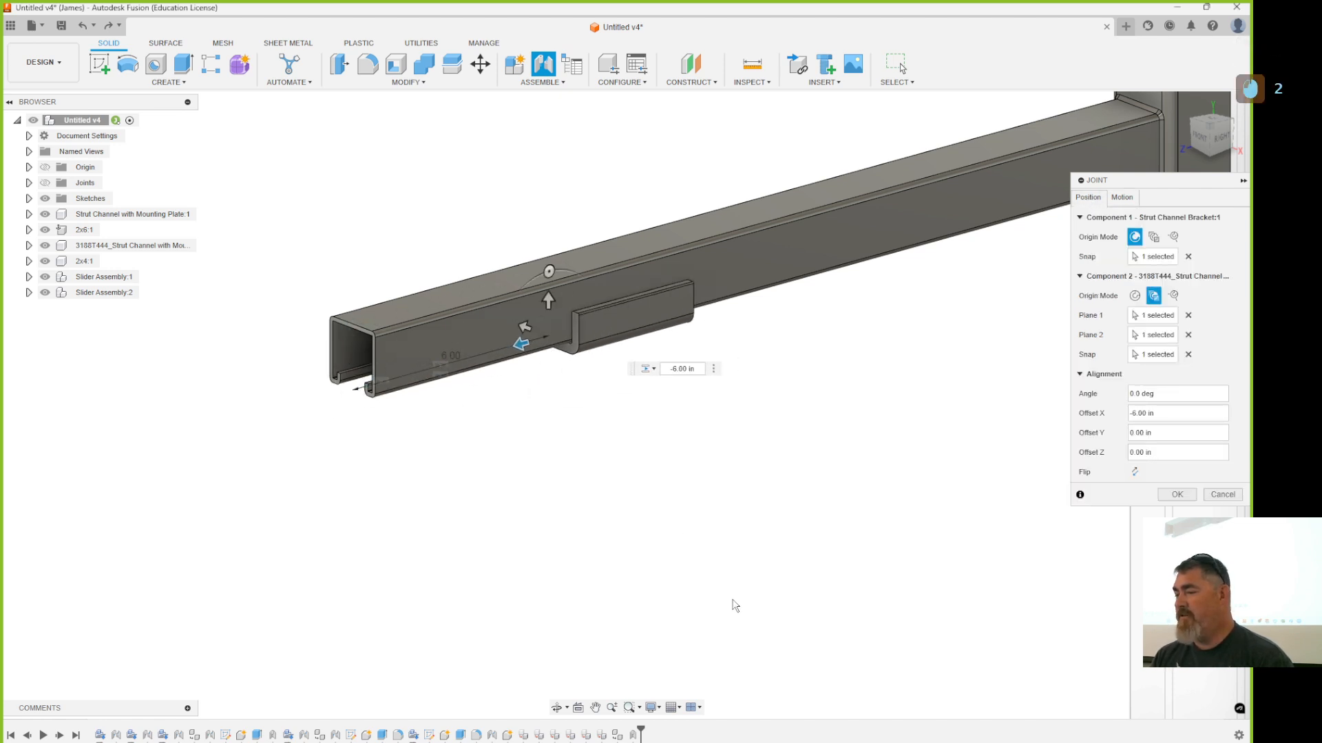
left_click(1177, 496)
scroll(640, 551, "up", 2)
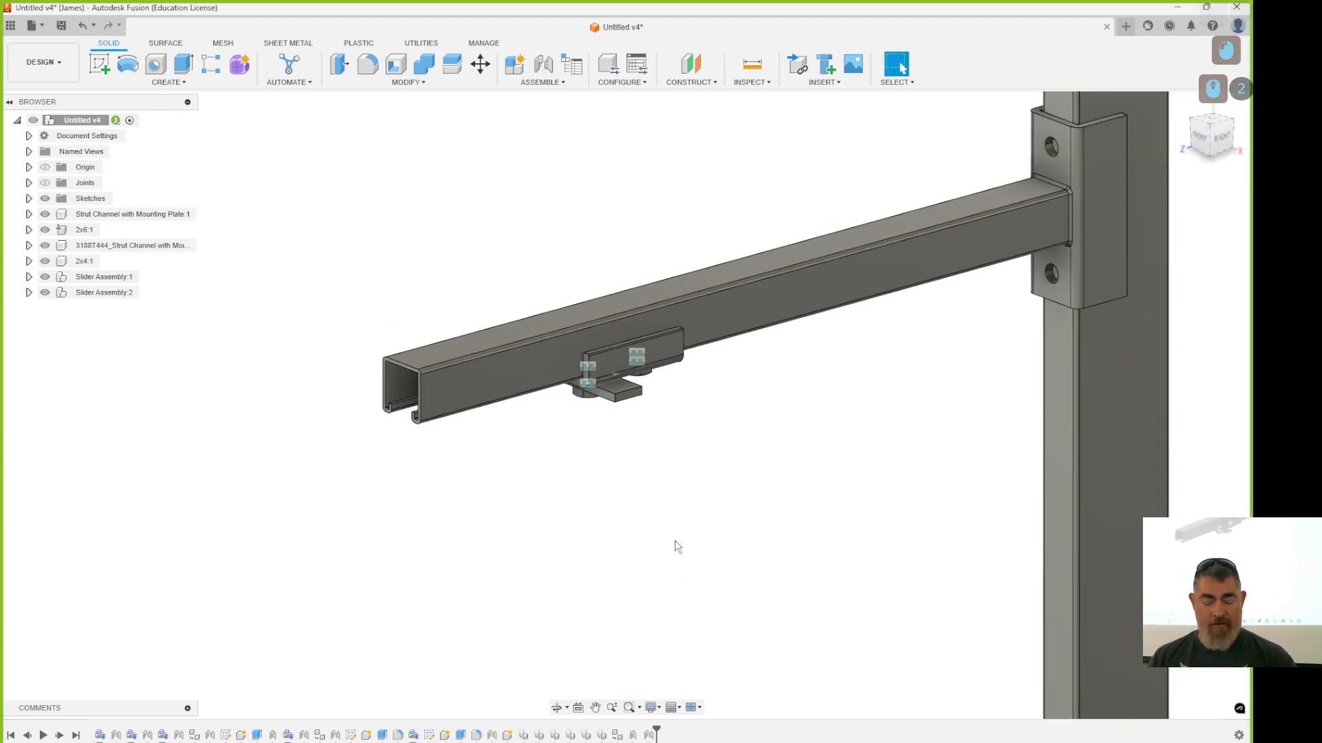
middle_click_drag(678, 547, 721, 505, "shift")
scroll(640, 504, "up", 2)
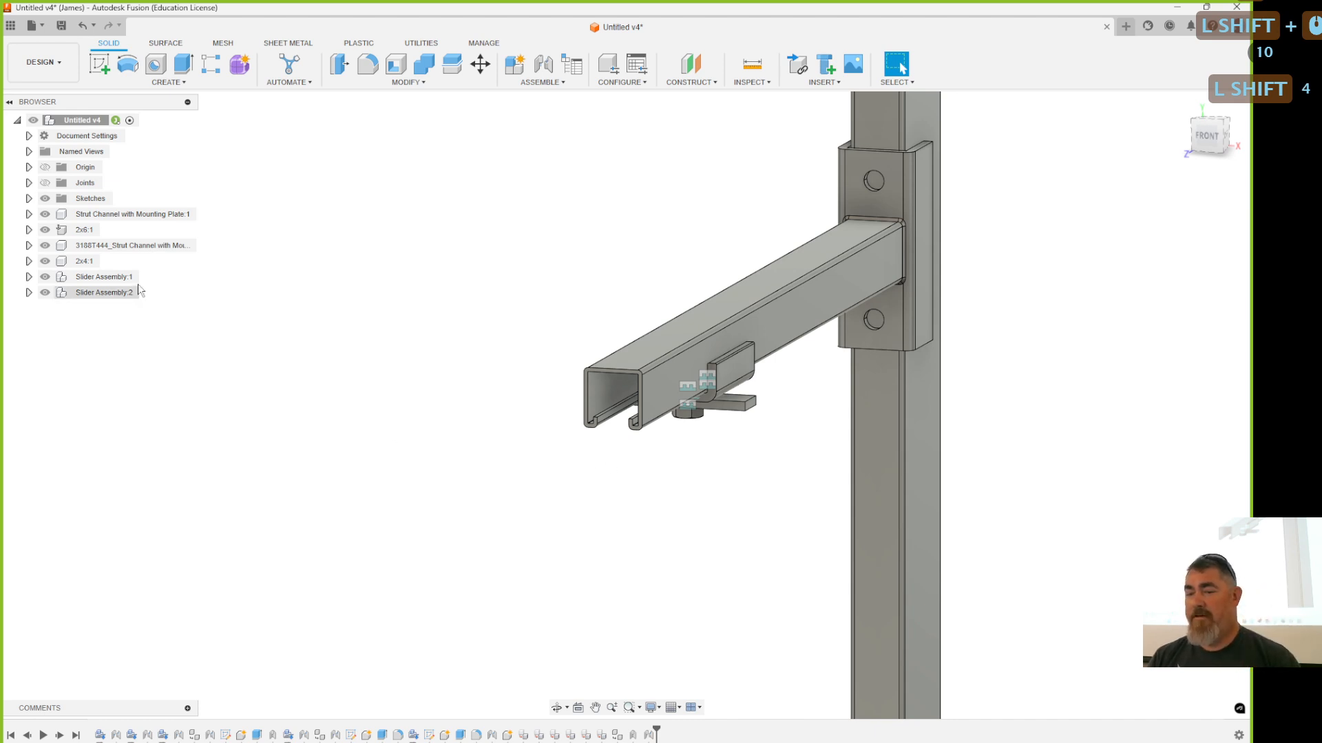
Step: Create a standard internal component under the top-level design and rename it Stuby
scroll(581, 489, "down", 5)
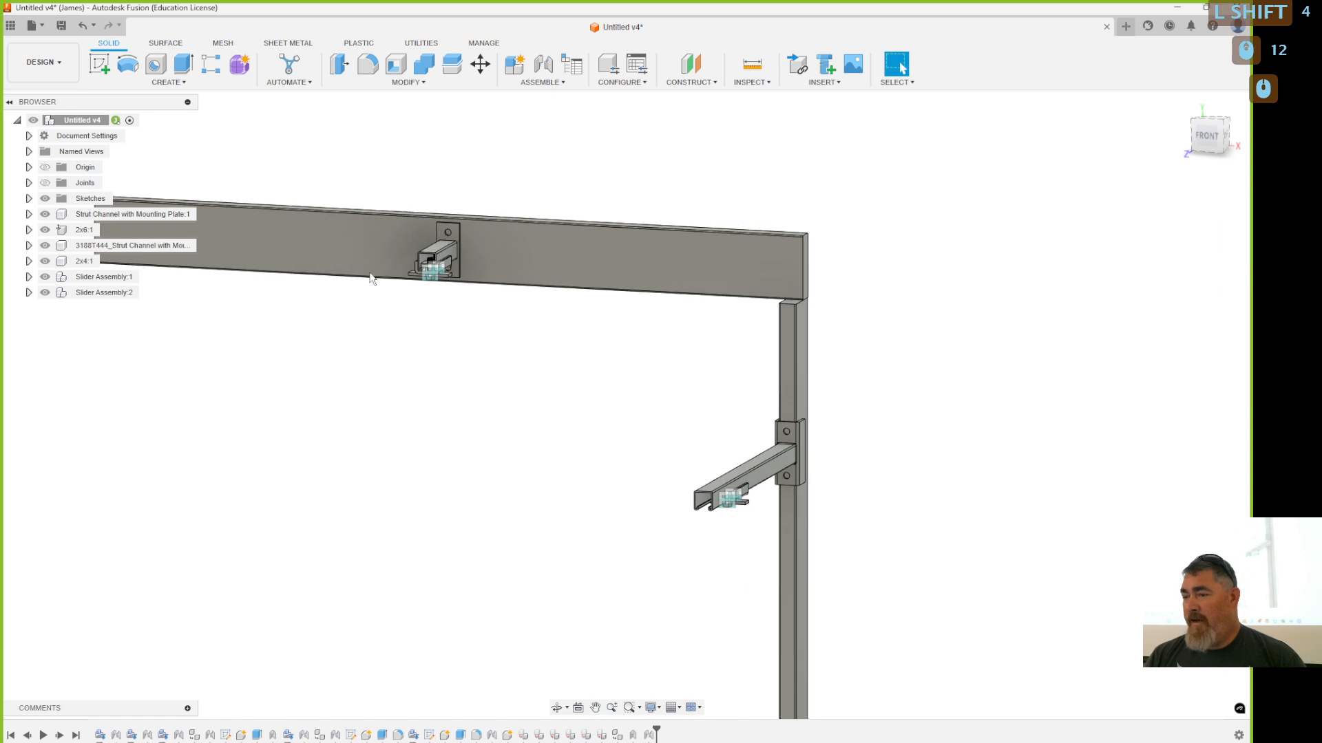
scroll(447, 255, "up", 6)
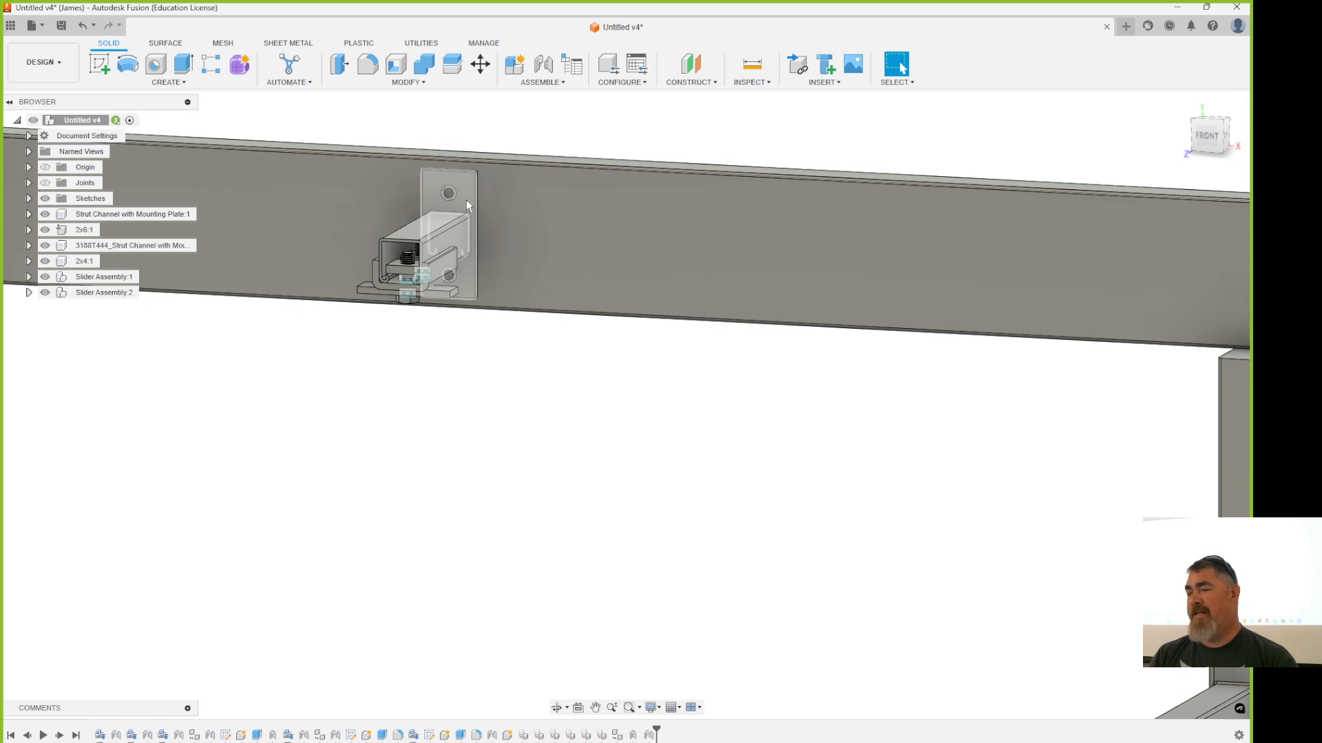
middle_click_drag(548, 481, 404, 261, "shift")
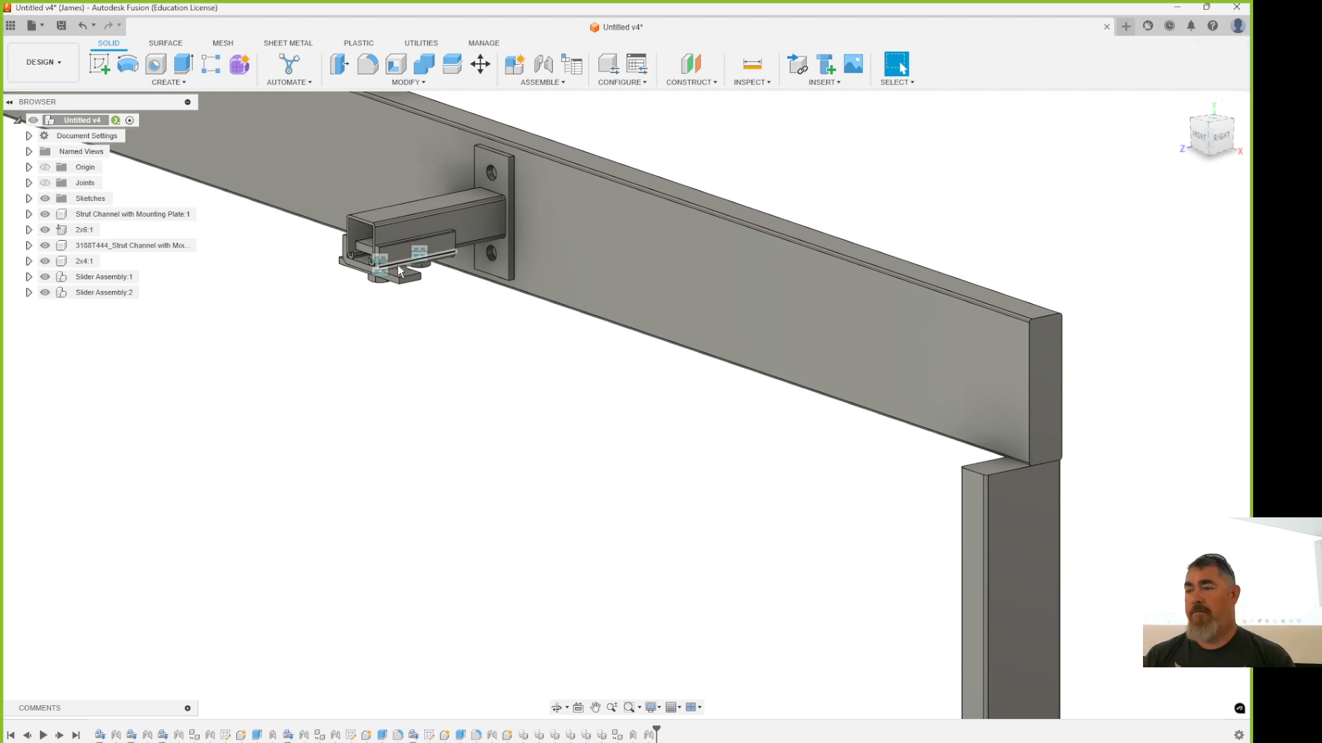
left_click(515, 64)
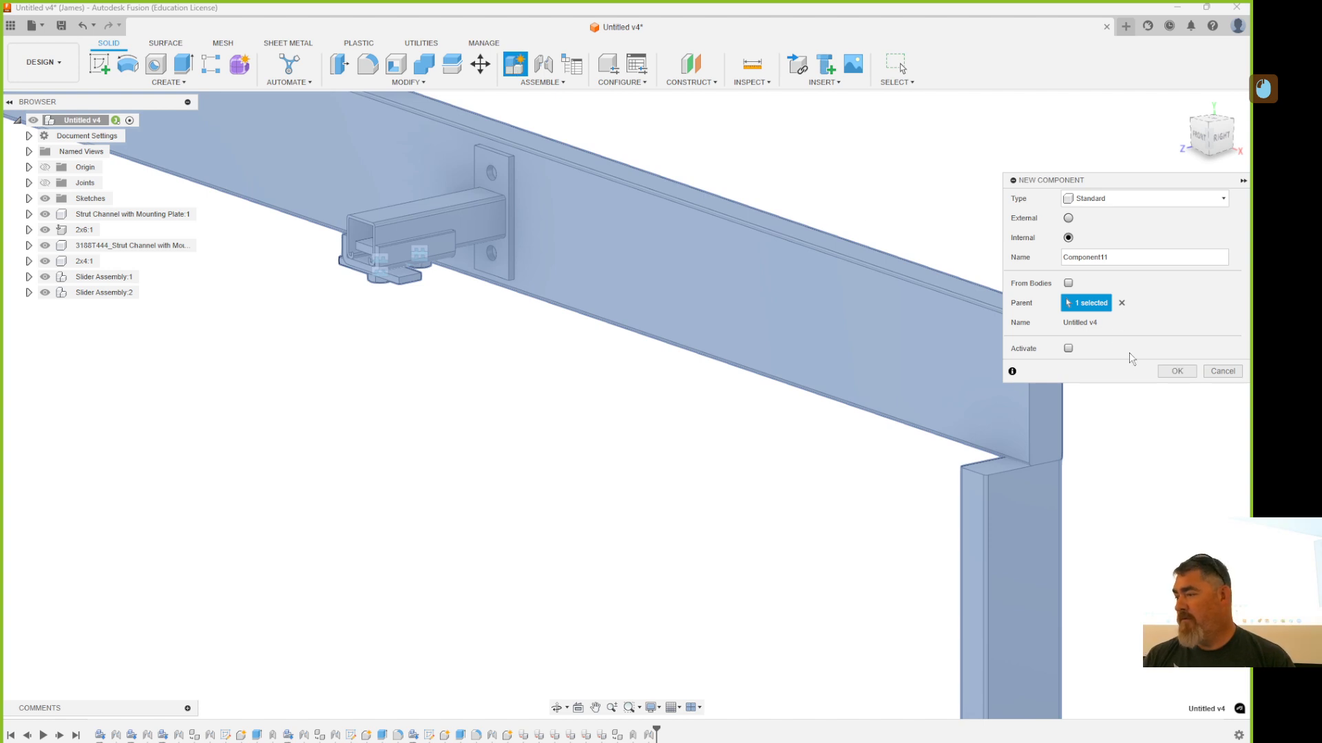
left_click(1175, 373)
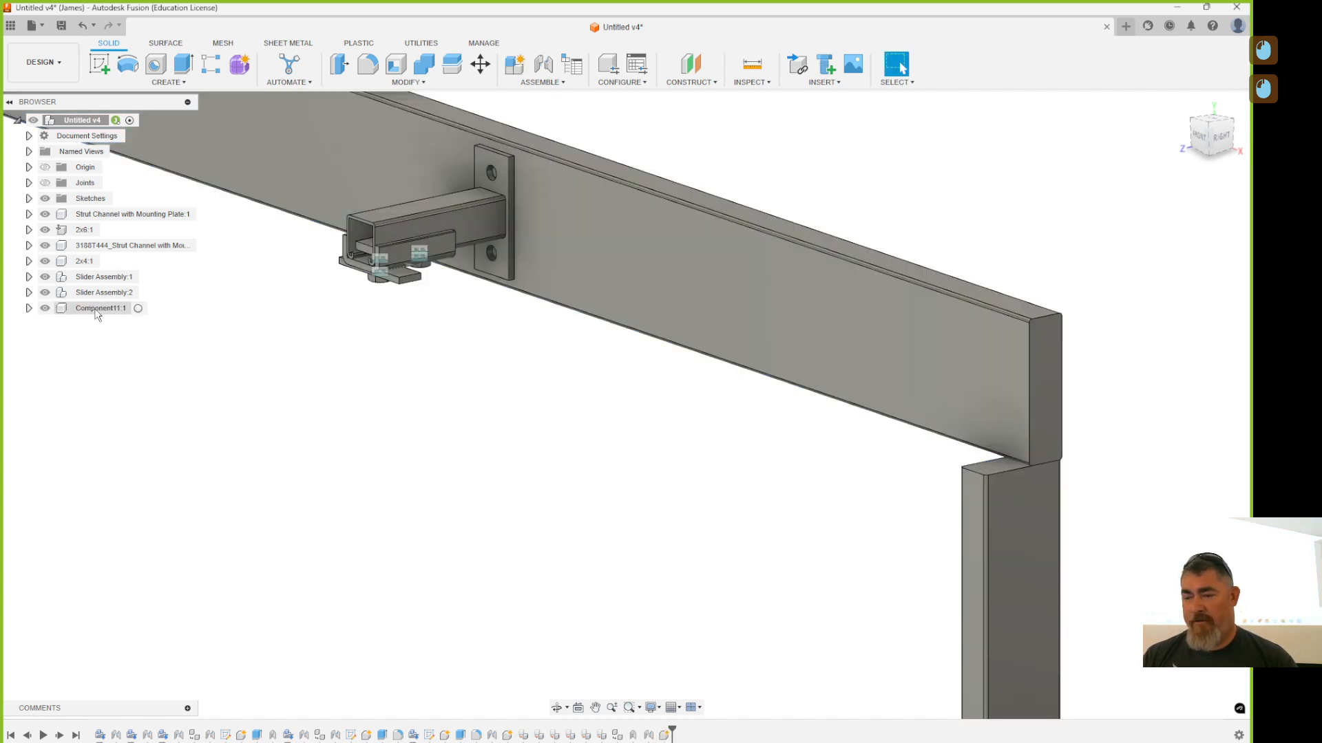
double_click(96, 309)
type("S")
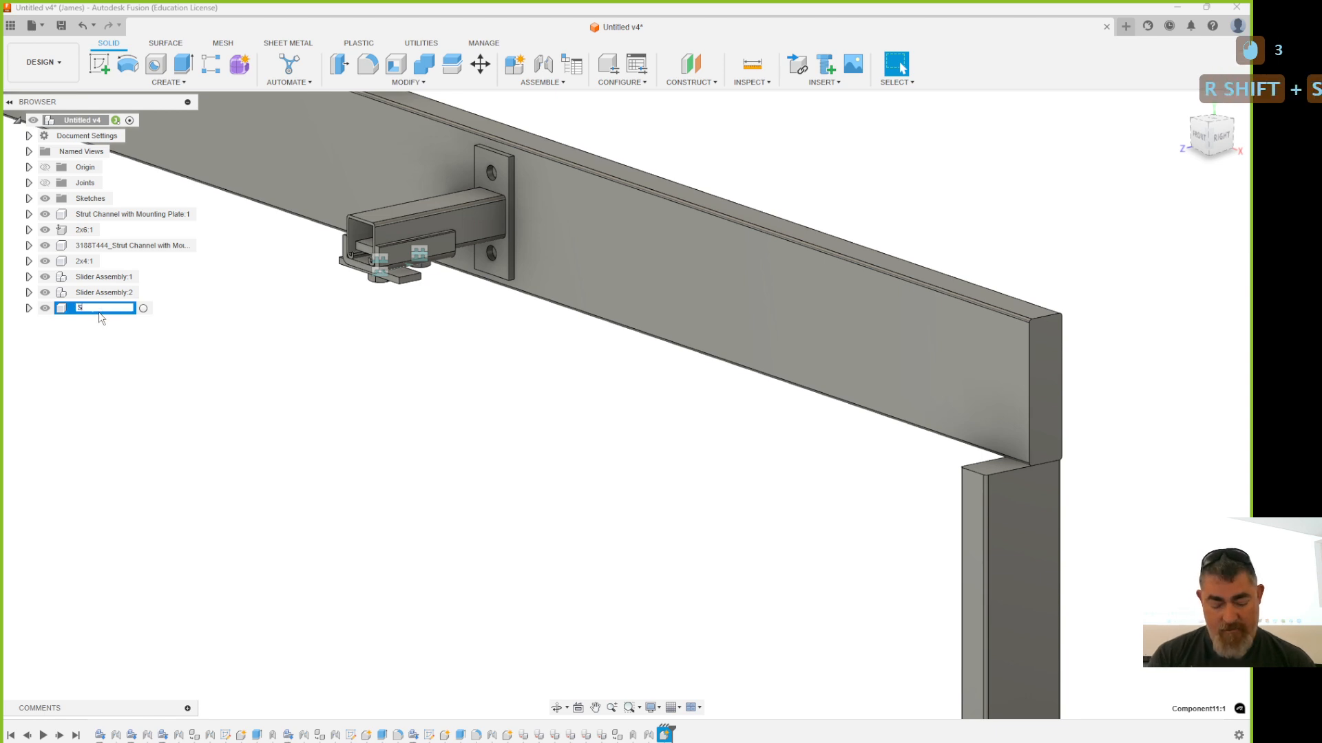
type("tubty")
key("BackSpace")
key("BackSpace")
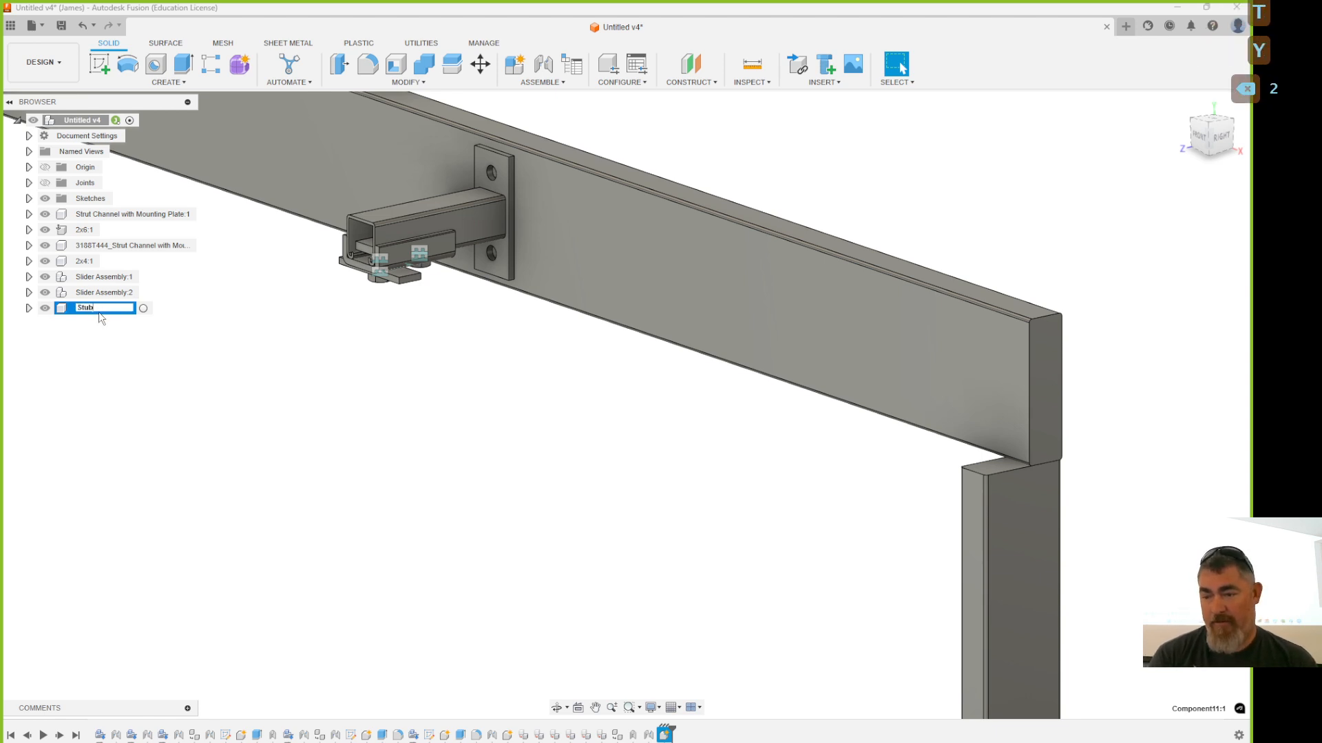
type("y")
key("Return")
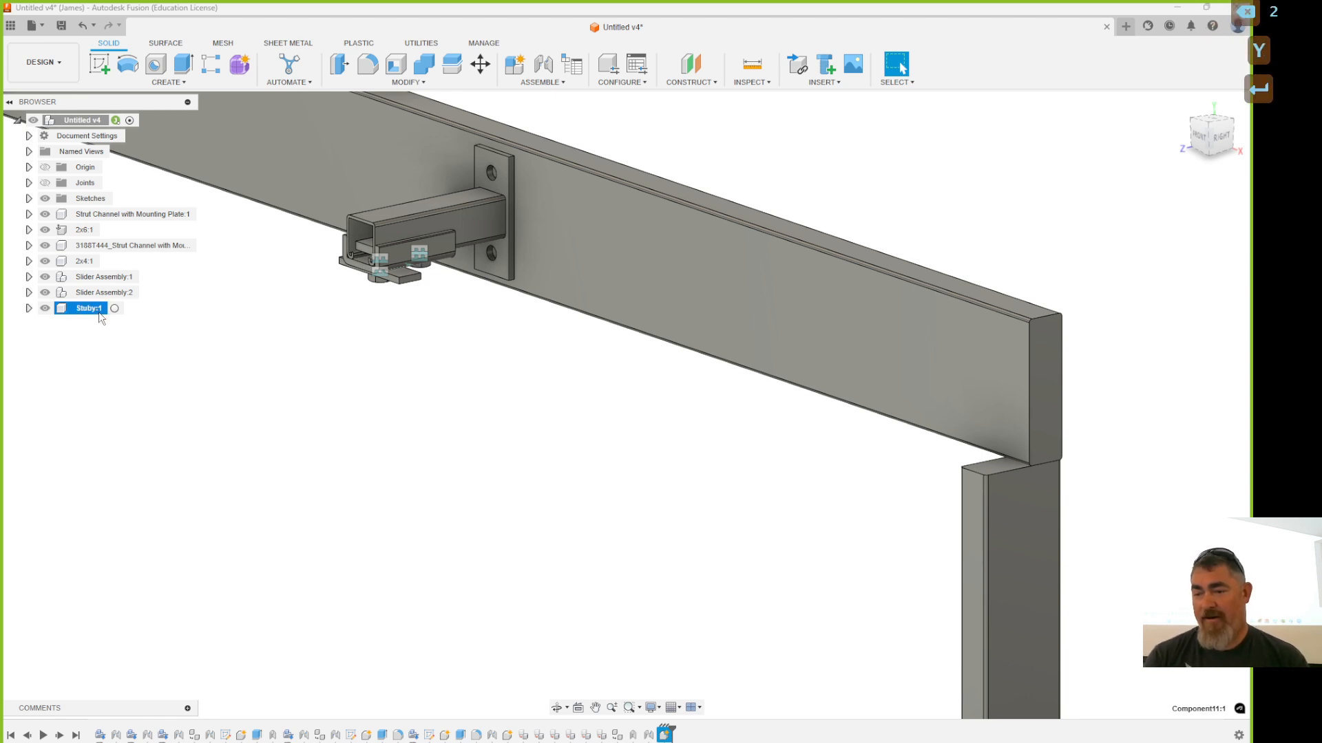
Step: Move the Strut Channel with Mounting Plate and the first Slider Assembly into the Stuby component
left_click(159, 378)
left_click(100, 278)
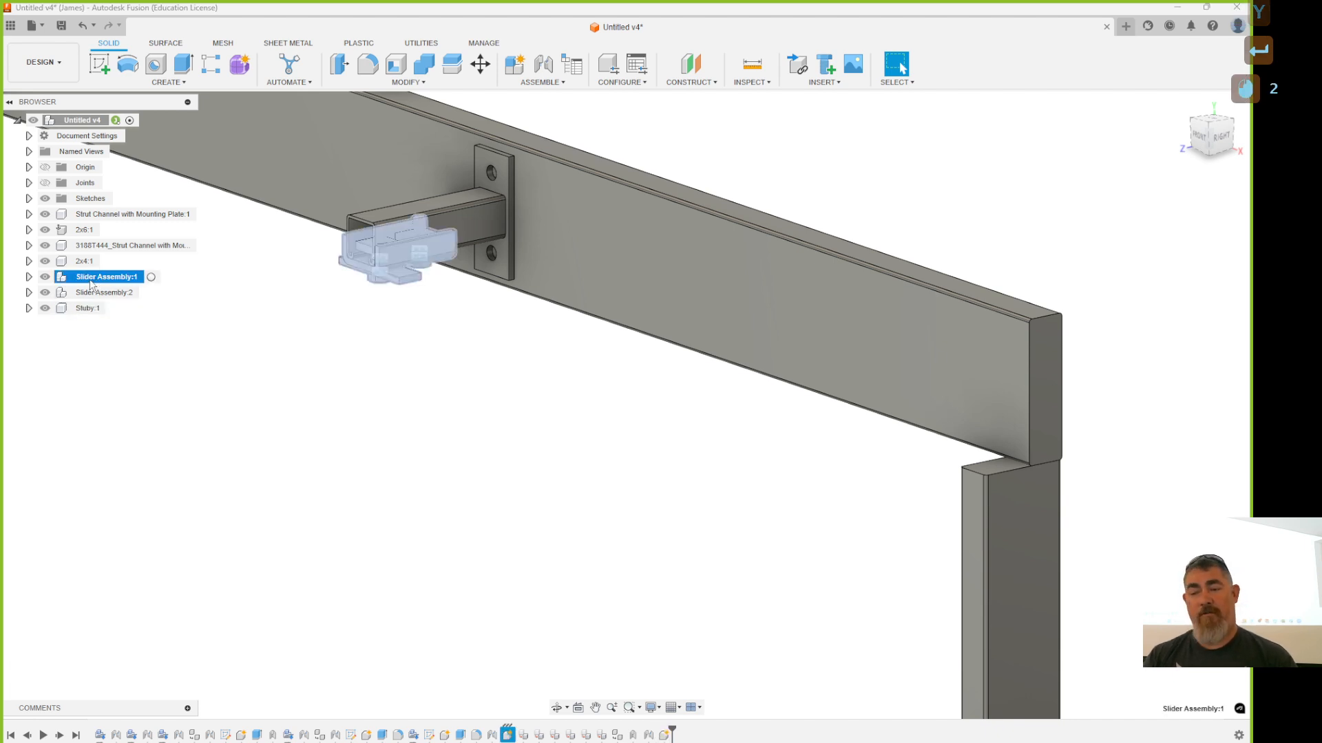
left_click(101, 247, "ctrl")
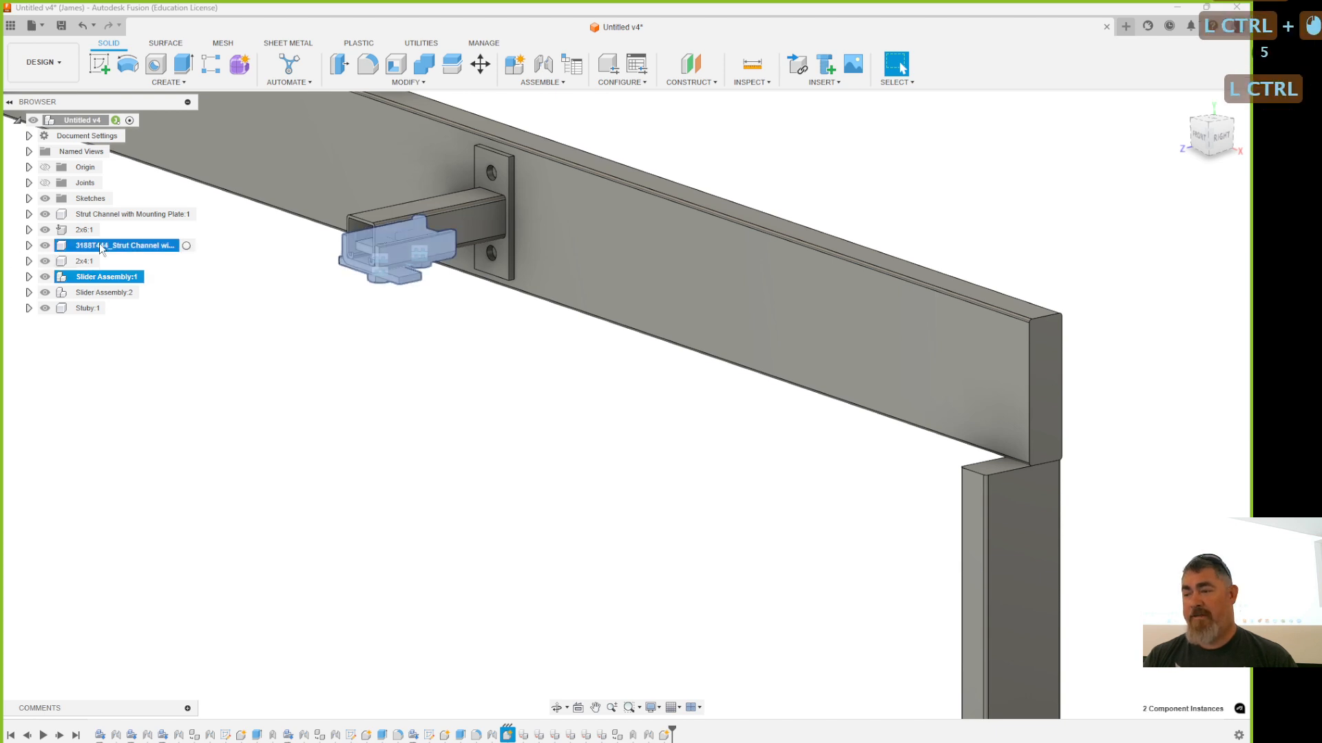
left_click(230, 350, "ctrl")
left_click(127, 214, "ctrl")
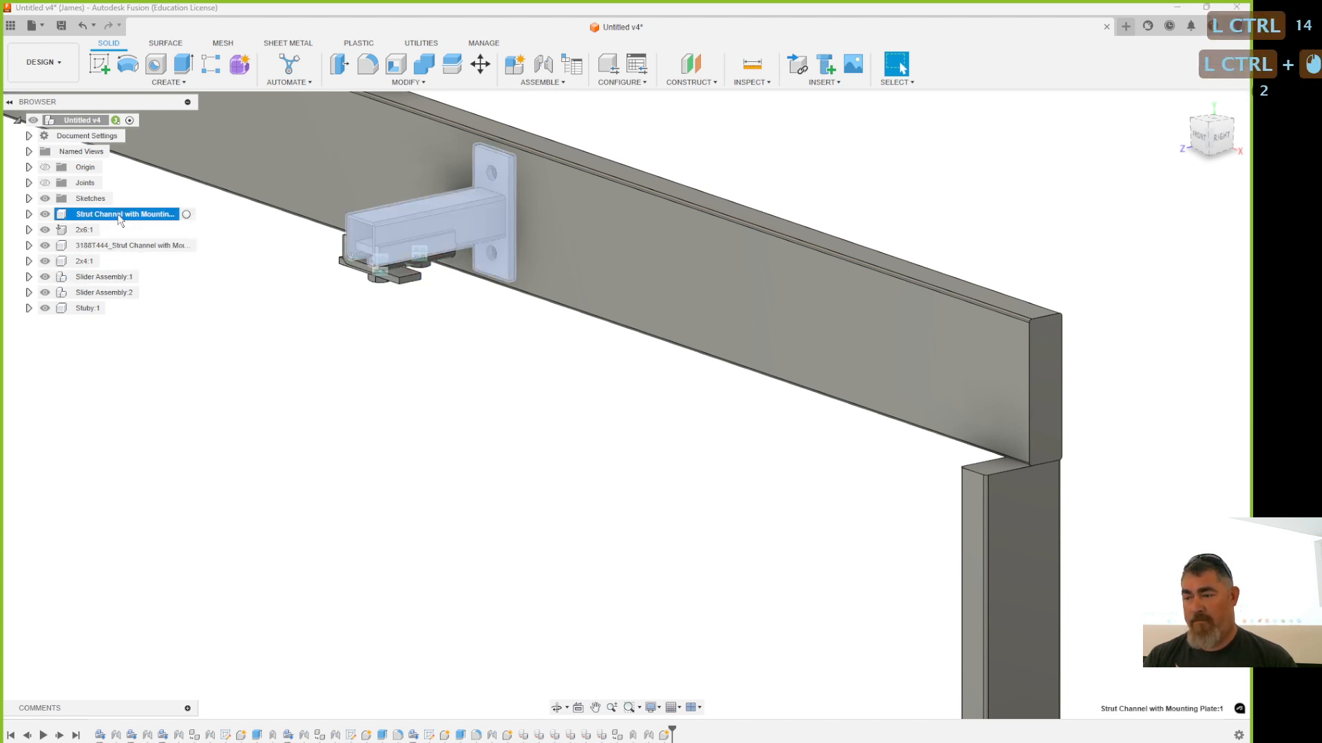
left_click(110, 278, "ctrl")
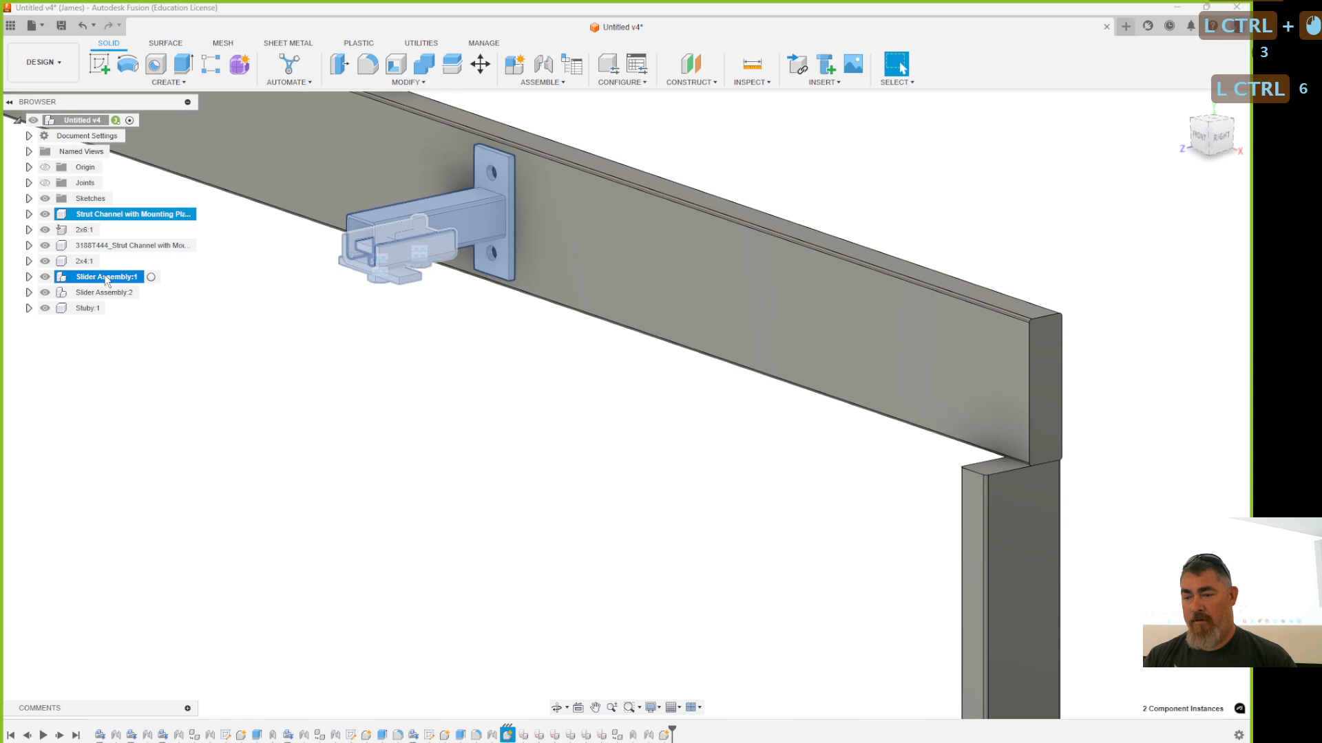
left_click_drag(107, 279, 85, 308)
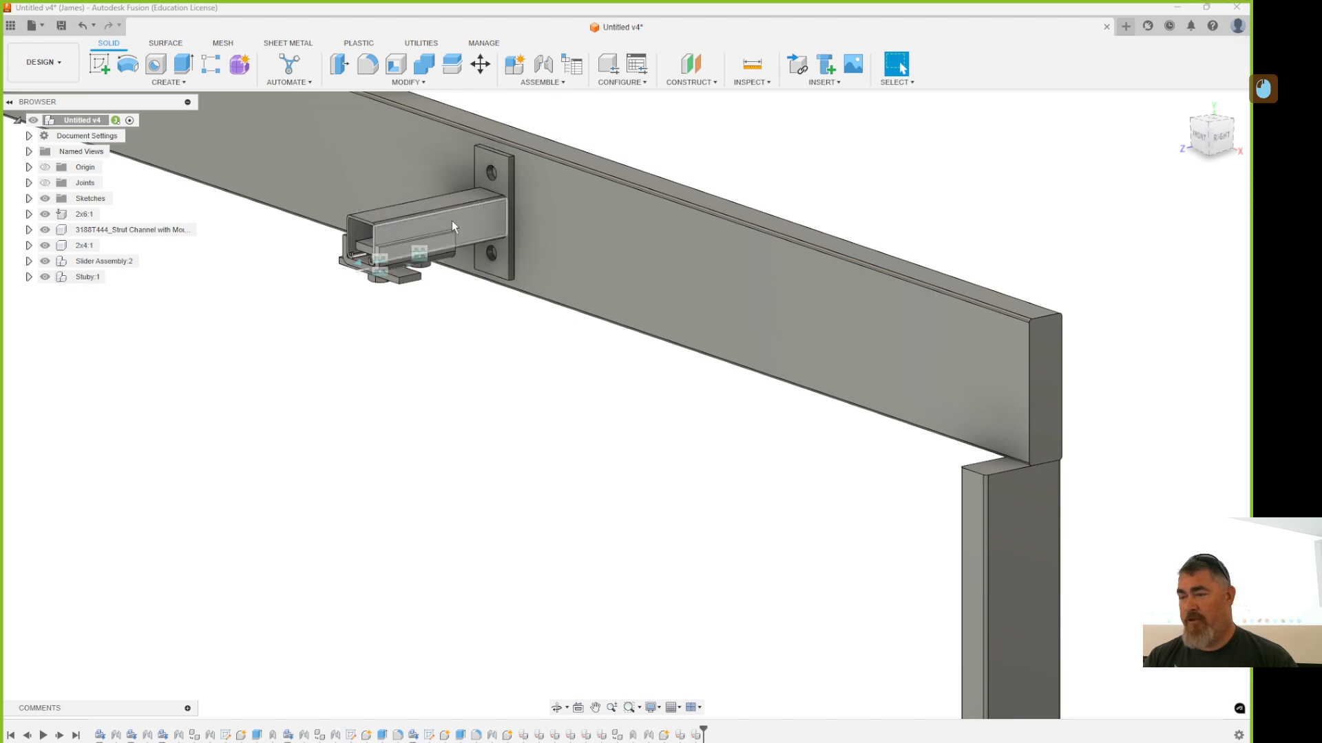
Step: Test the movement of the slider along the short strut channel on the 2x6
left_click(382, 246)
left_click_drag(397, 261, 417, 219)
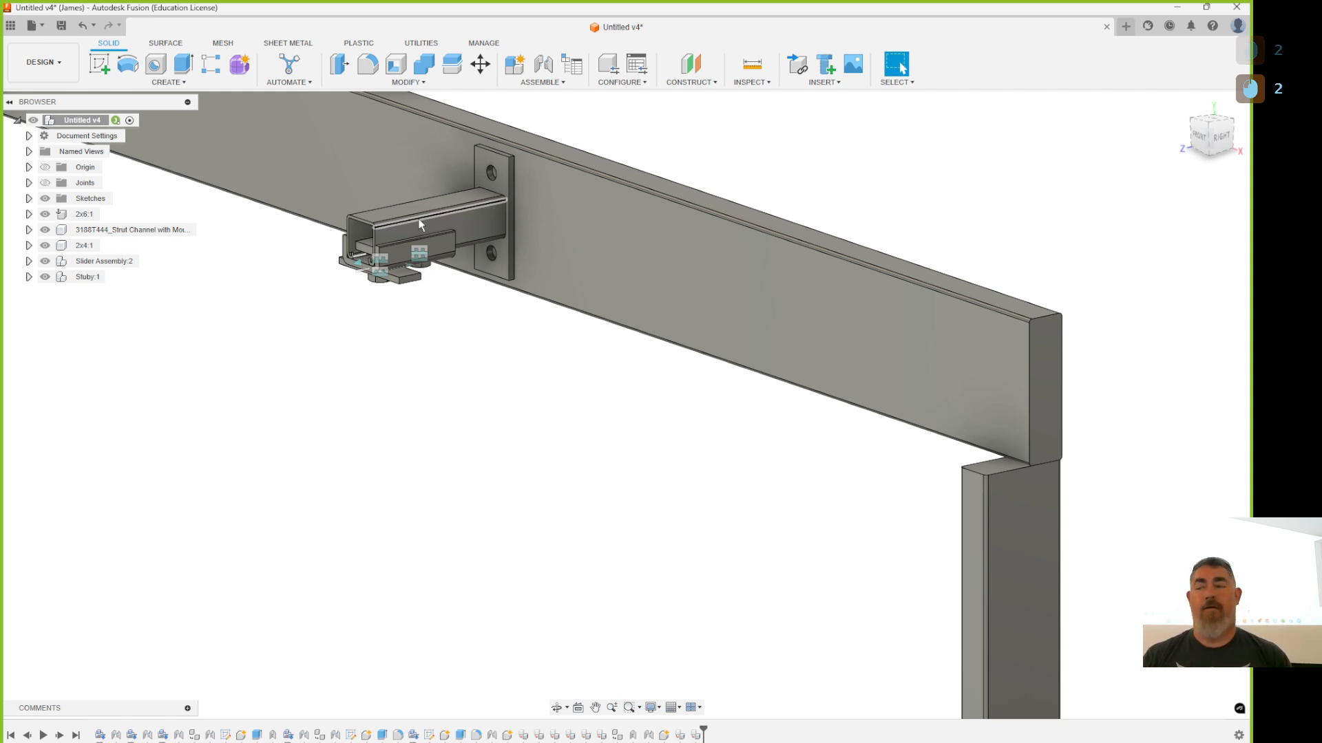
scroll(420, 224, "down", 2)
middle_click_drag(420, 225, 514, 378)
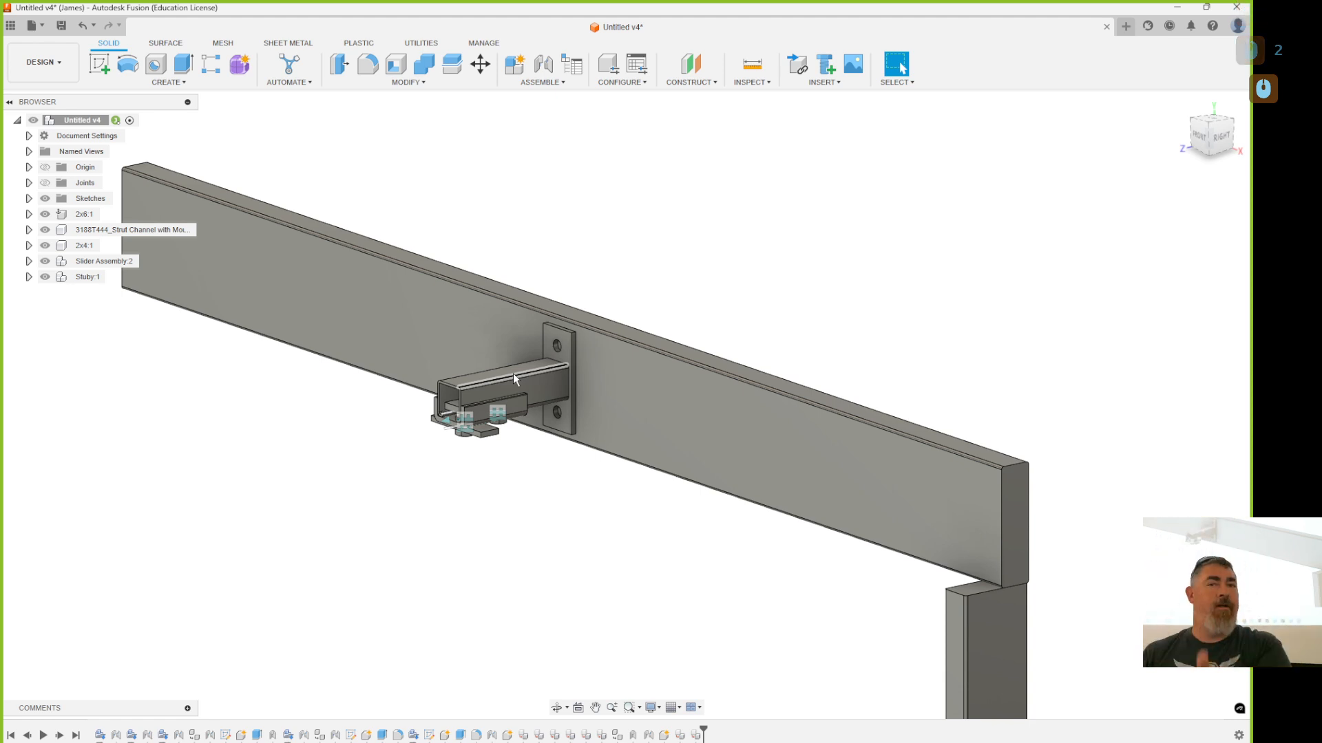
left_click(77, 277)
key("ctrl+c")
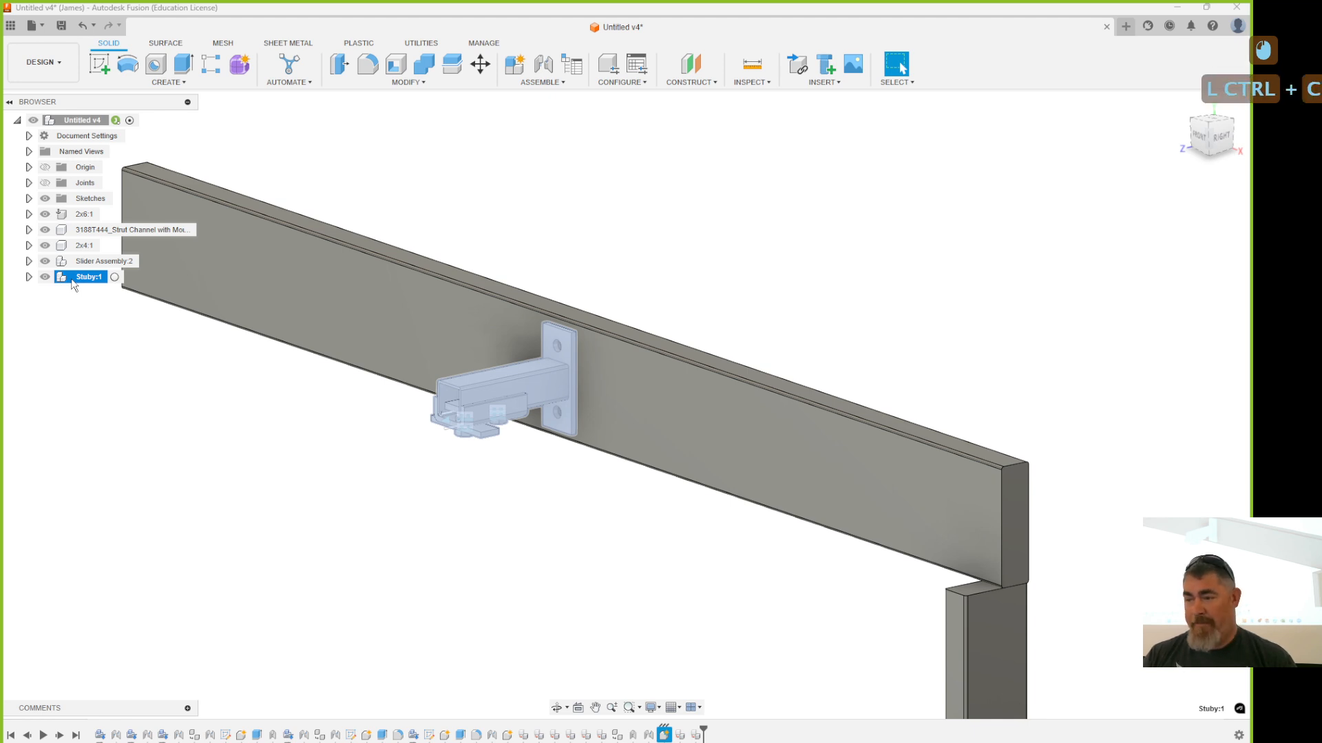
key("Escape")
Step: Pattern the Stuby component rectangularly along the 2x6's long top edge, with 3 instances over an extent of -23.00 in
left_click(211, 68)
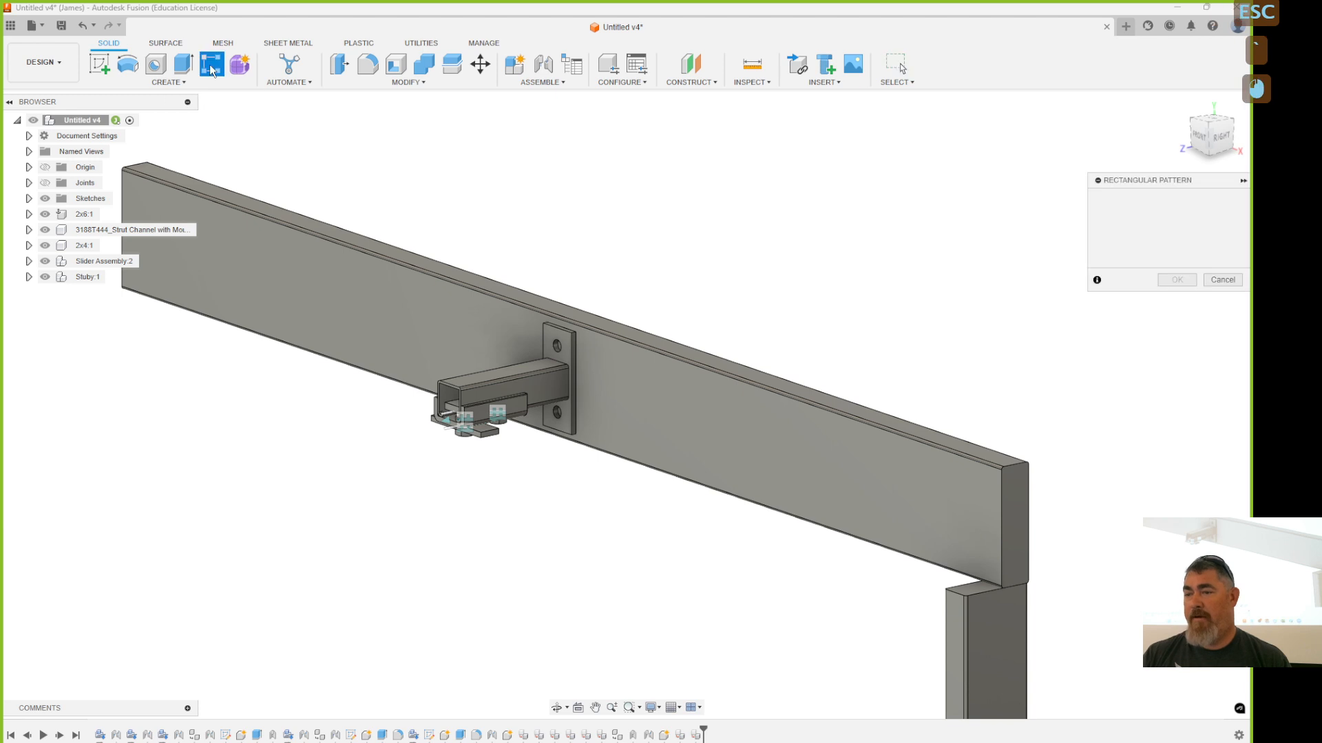
left_click(1185, 218)
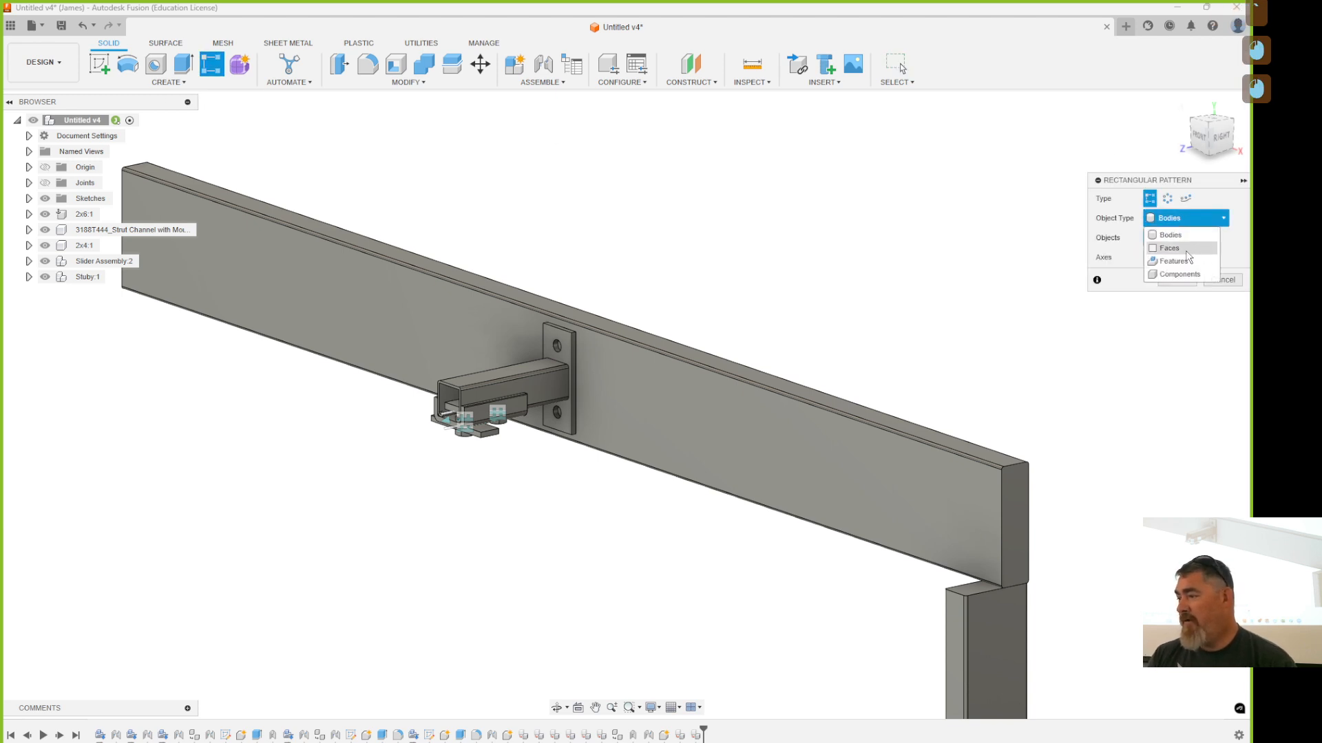
left_click(1174, 266)
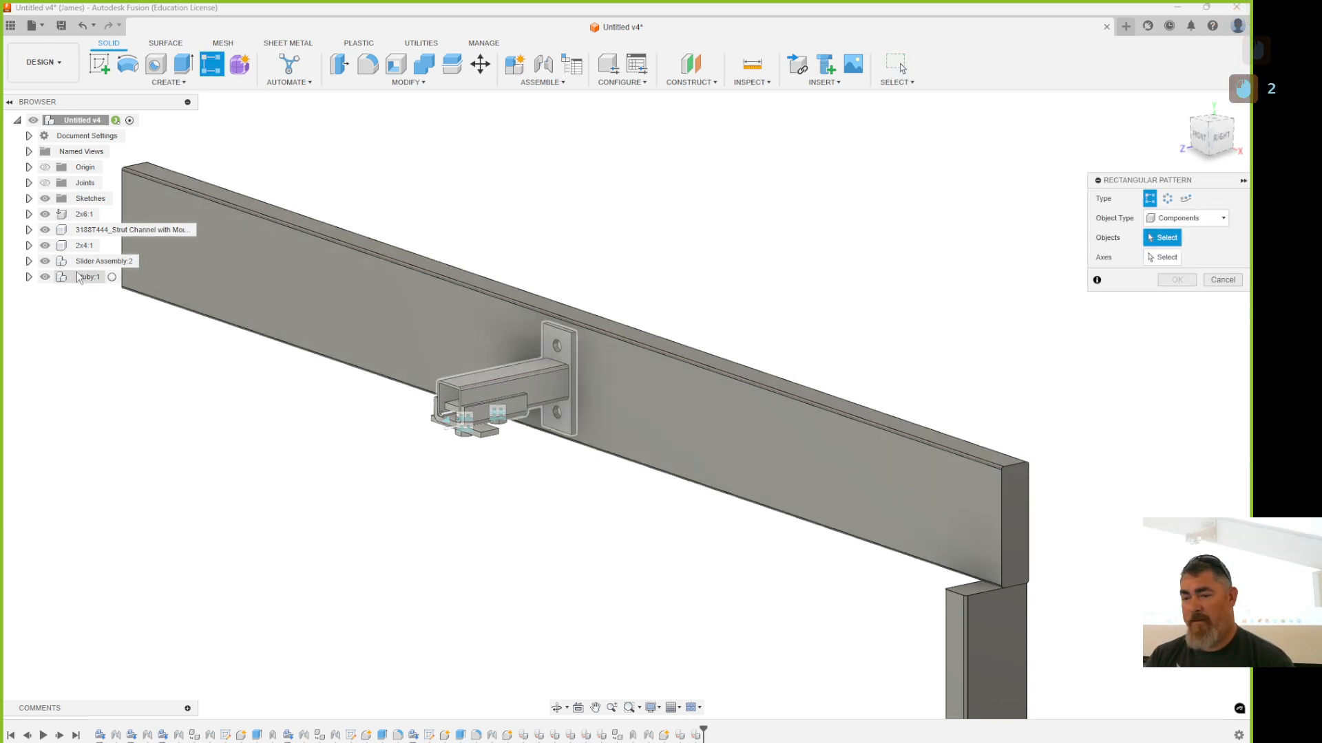
left_click(82, 276)
left_click(1163, 256)
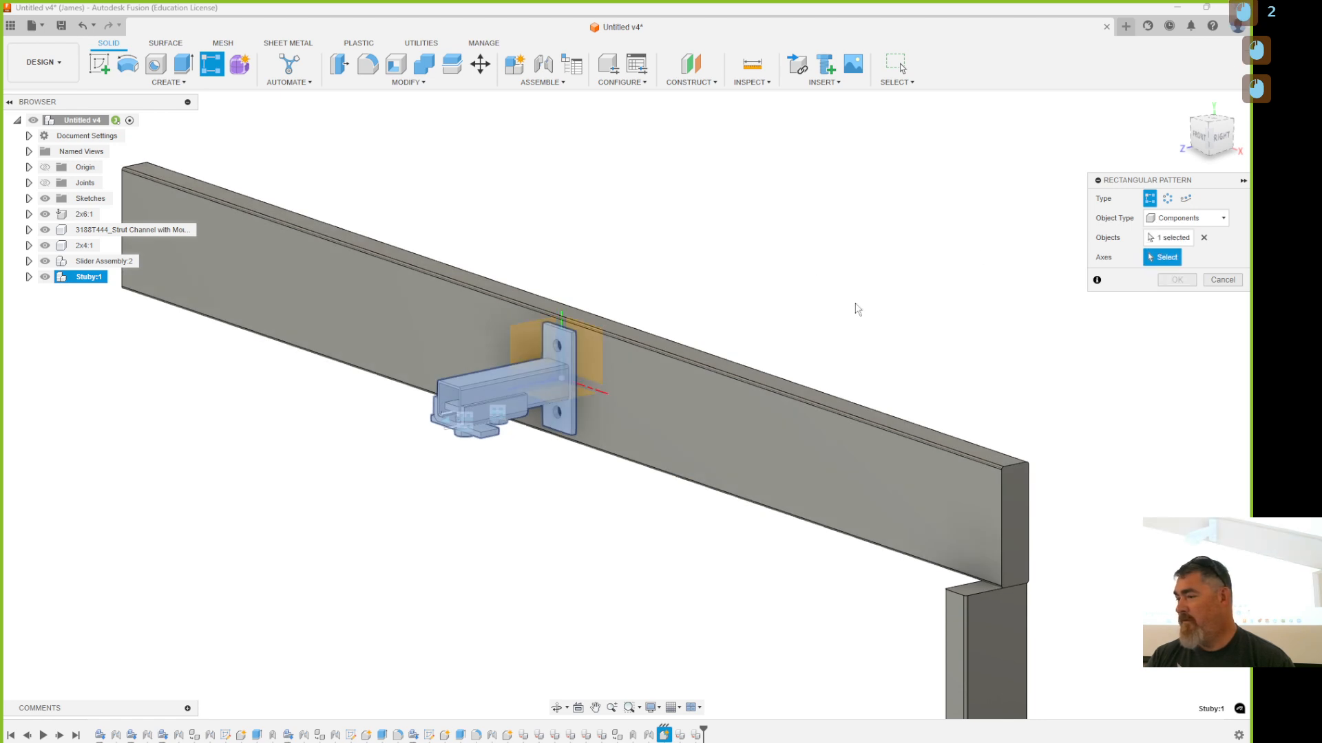
left_click(645, 347)
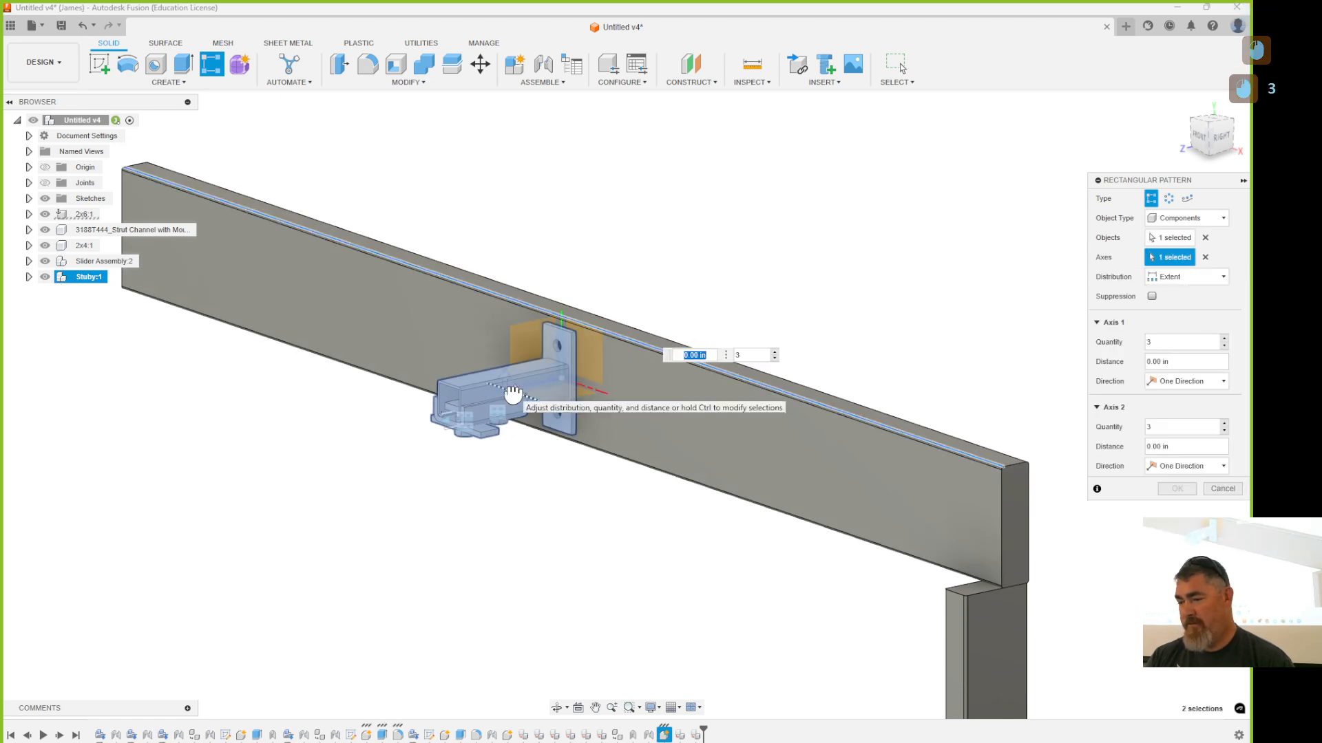
left_click_drag(513, 391, 189, 288)
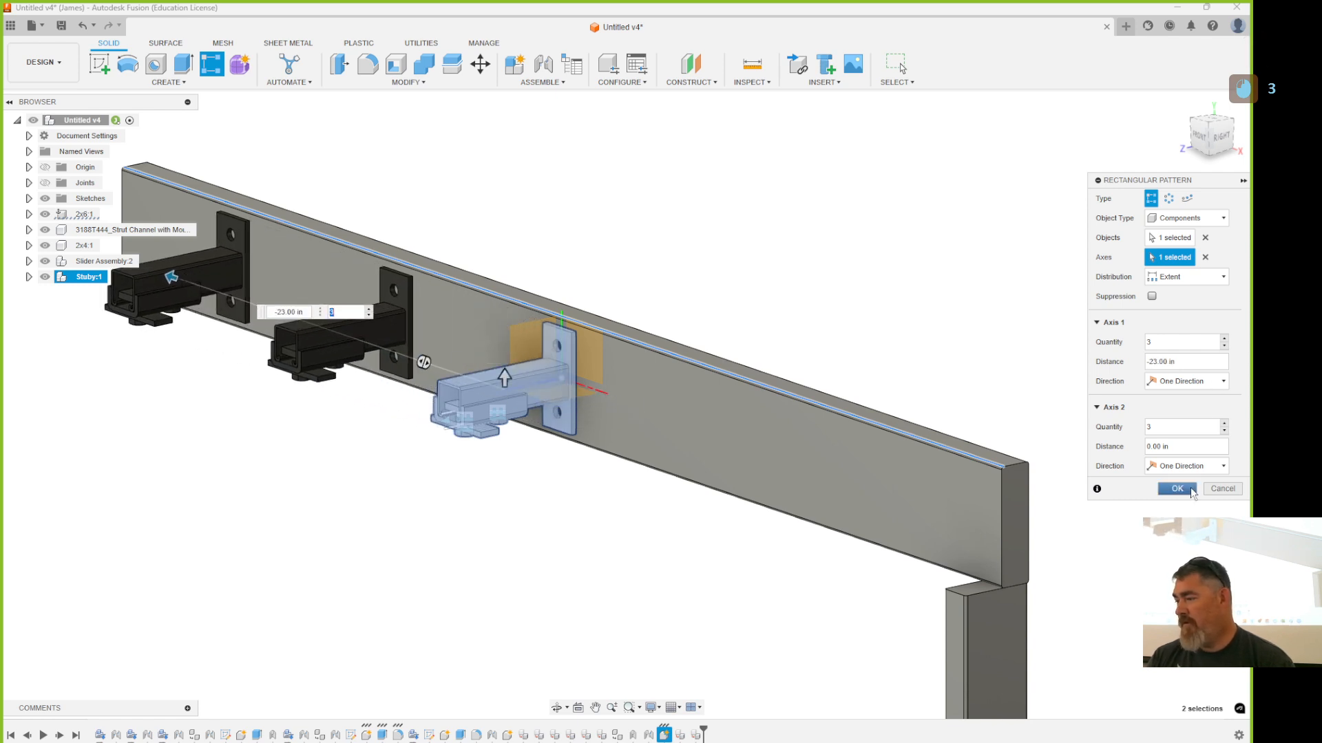
left_click(1177, 488)
Step: Test whether the two patterned Stuby copies move freely off the 2x6, and revert their positions
middle_click_drag(472, 508, 622, 465)
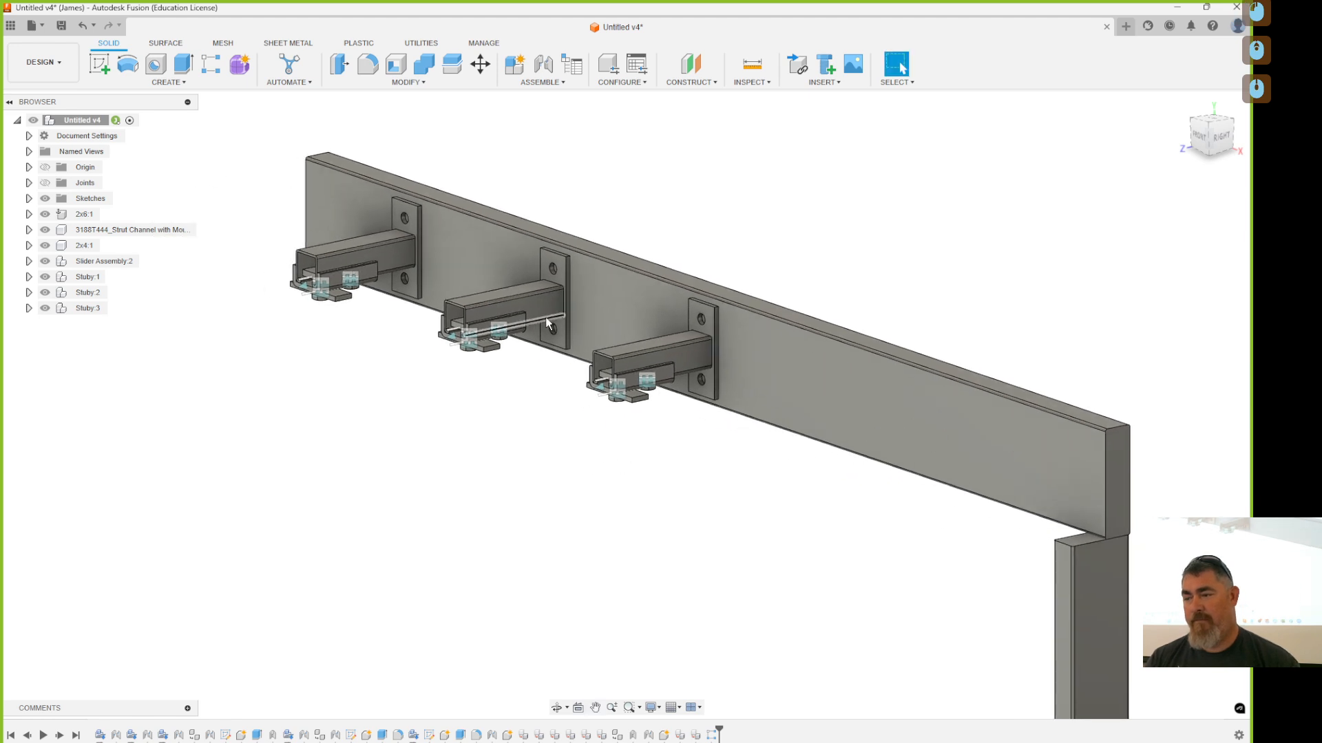
left_click_drag(495, 306, 368, 478)
left_click_drag(383, 258, 211, 503)
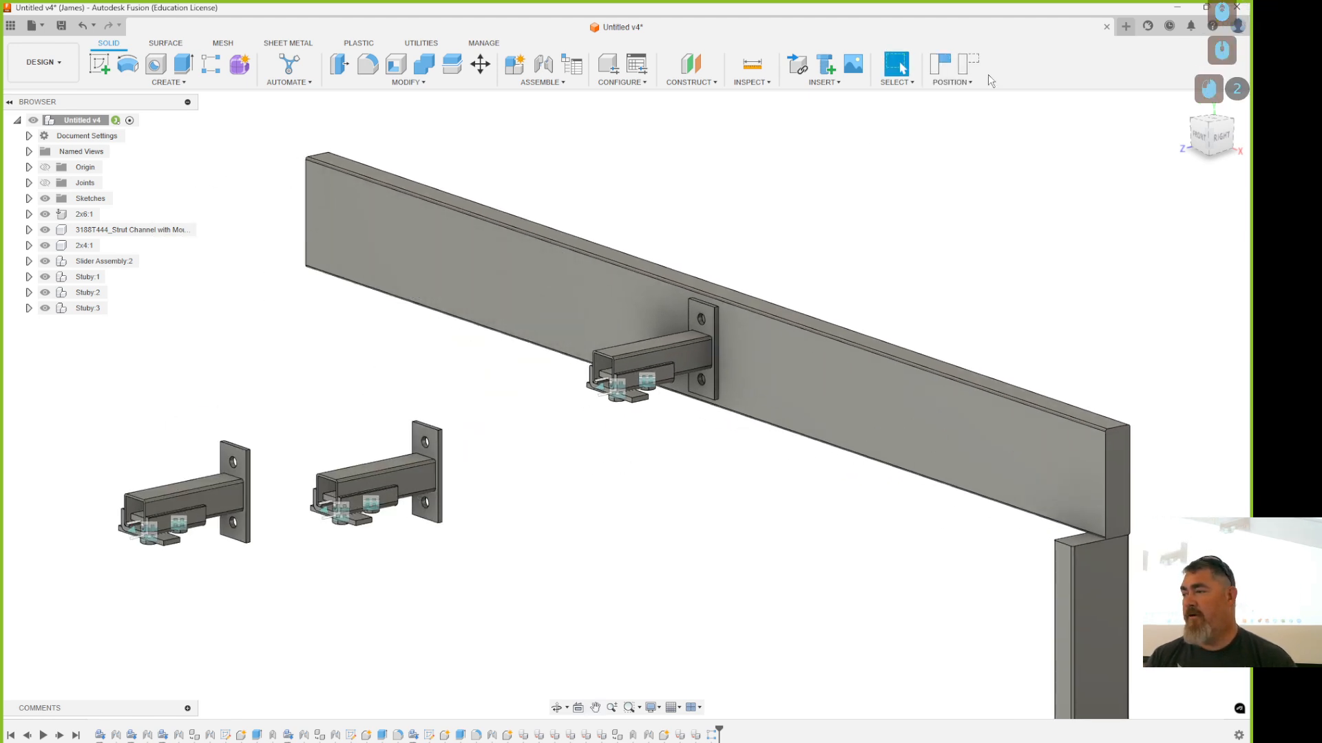
left_click(968, 64)
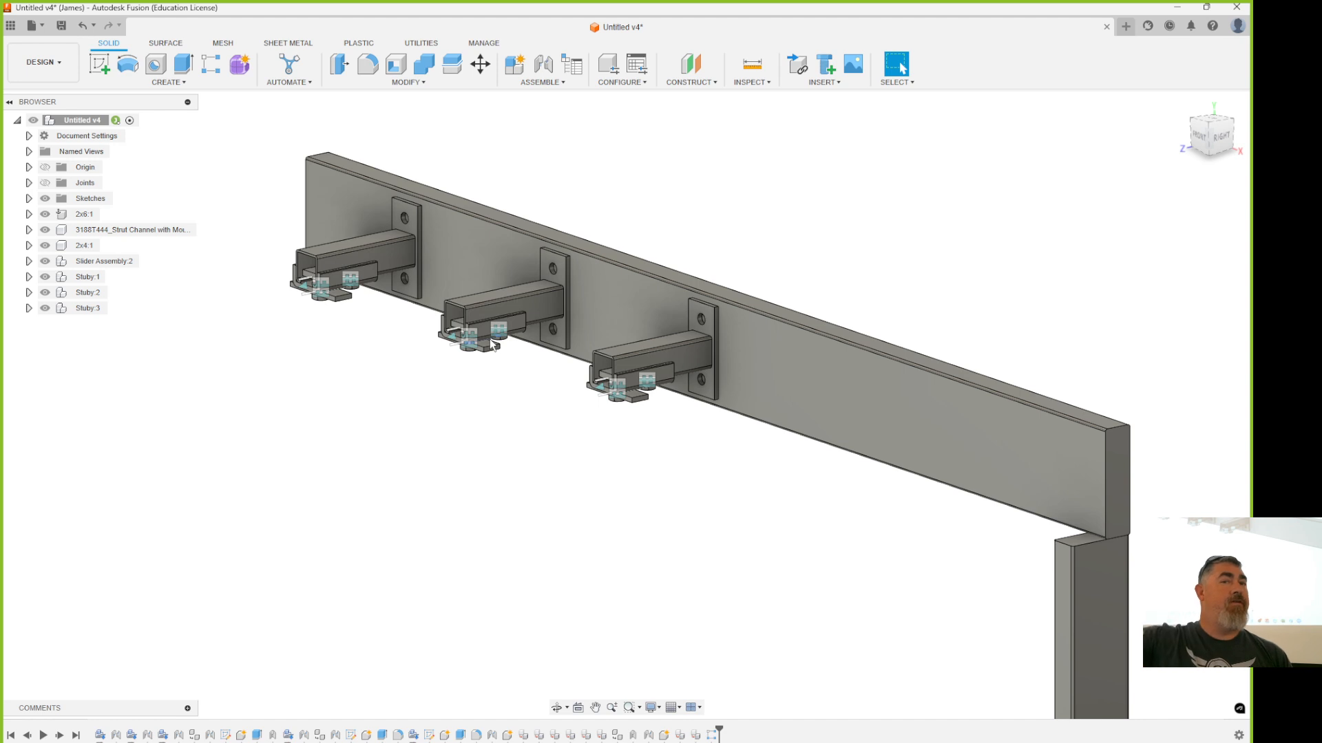
Step: Create a rigid as-built joint between the middle Stuby copy's strut channel and the 2x6
left_click(541, 81)
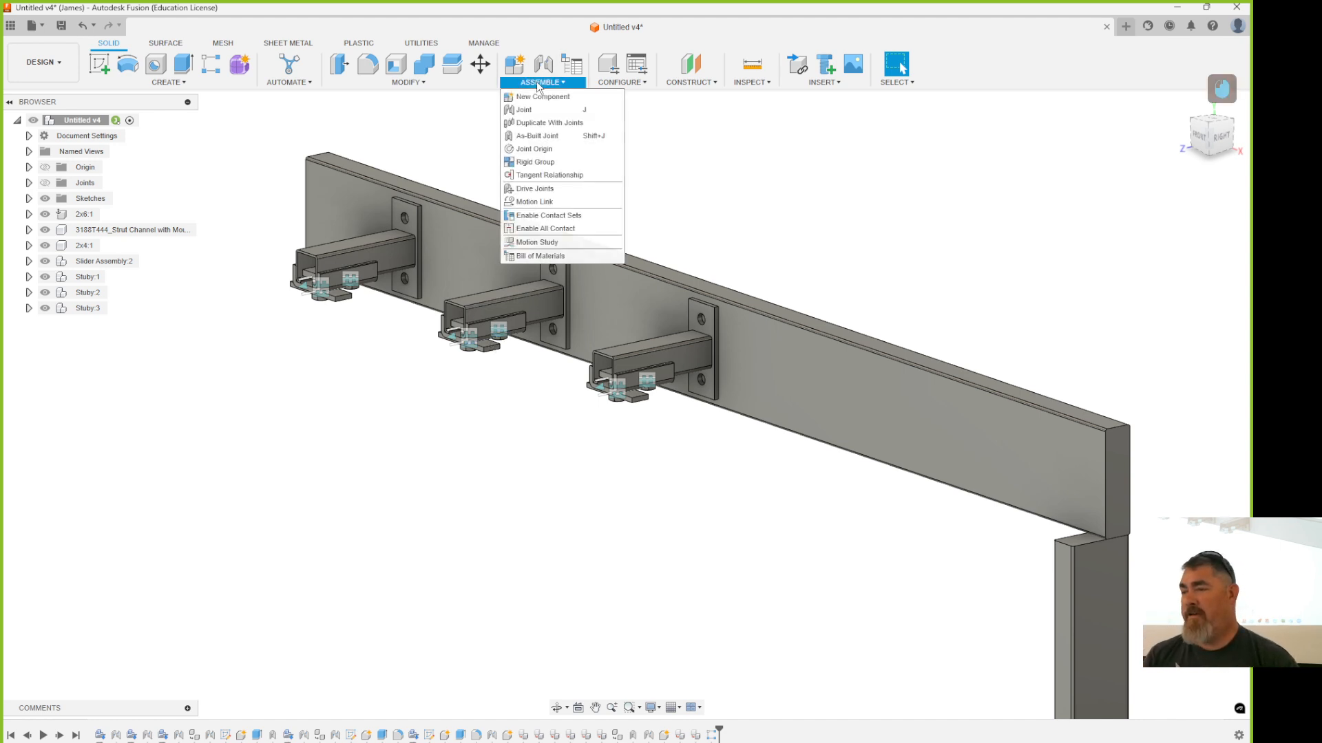
left_click(537, 132)
left_click(525, 294)
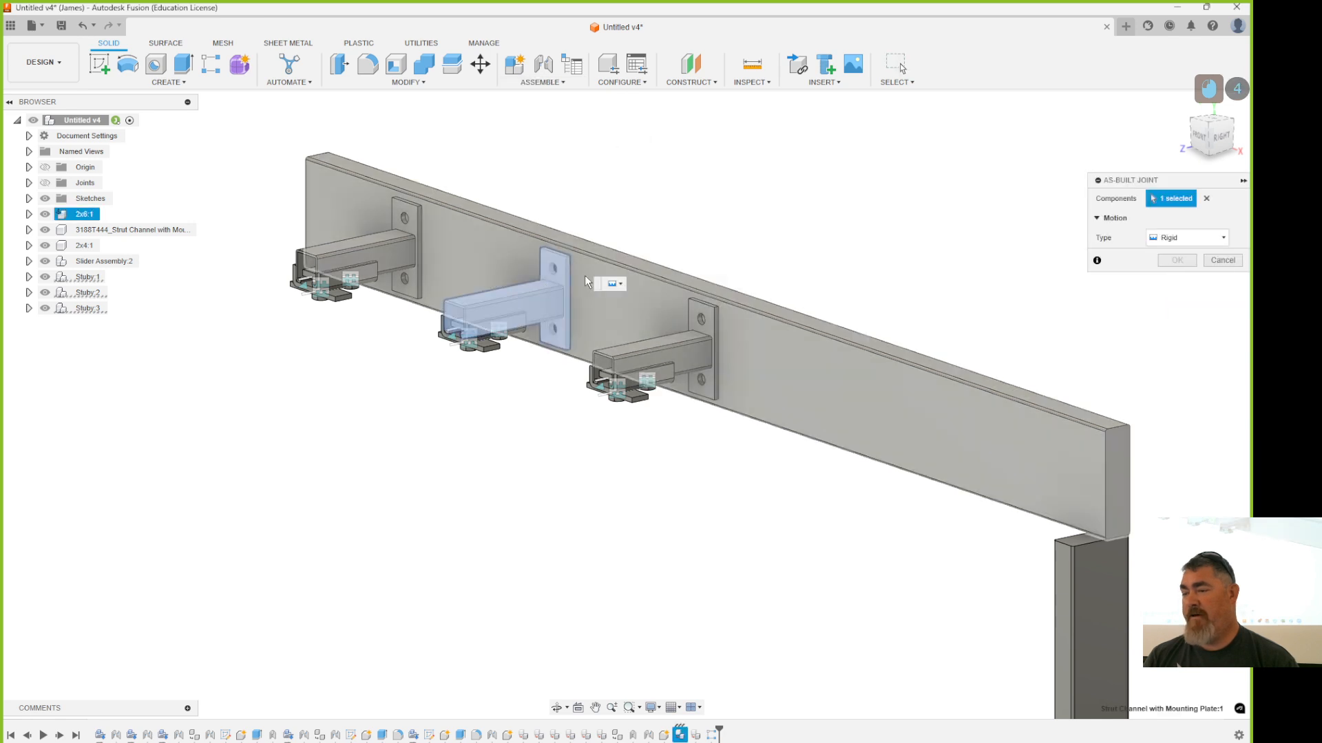
left_click(585, 275)
left_click(1175, 281)
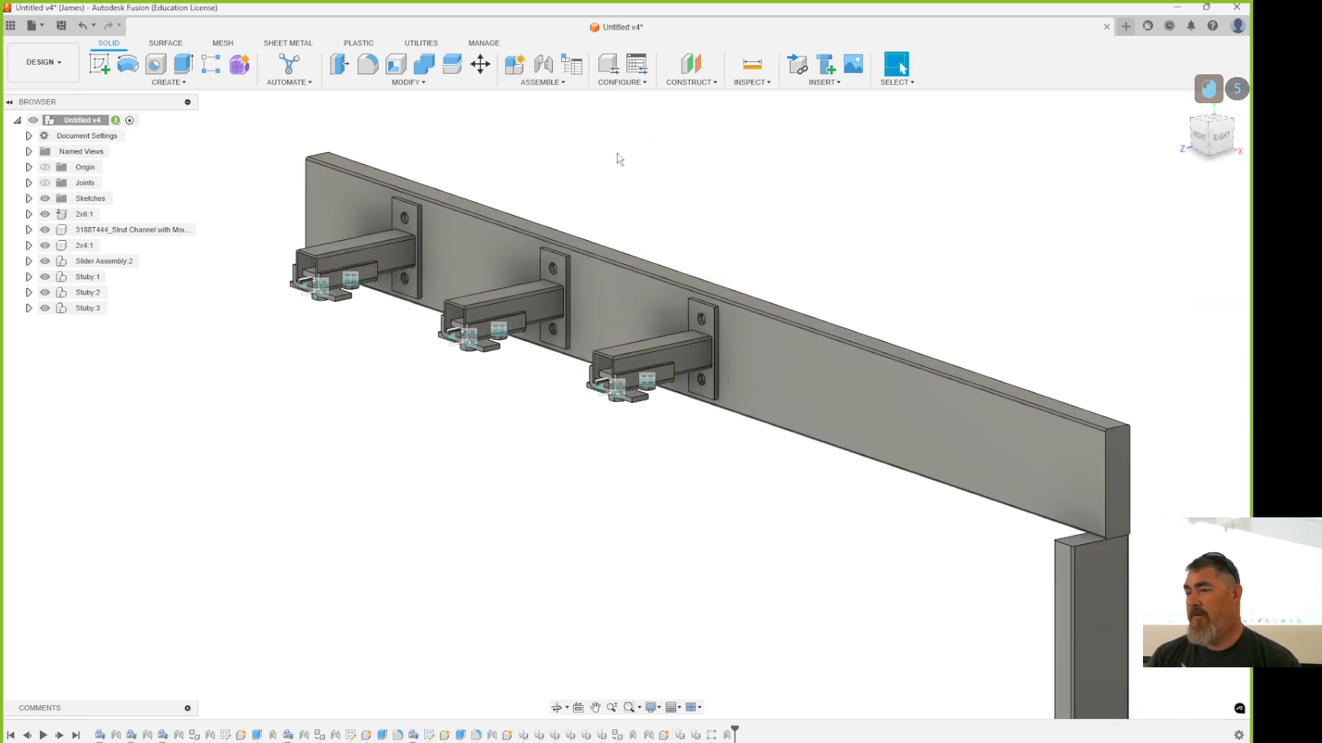
Step: Create a rigid as-built joint between the strut channel of the Stuby copy nearest the board's far end and the 2x6
left_click(532, 83)
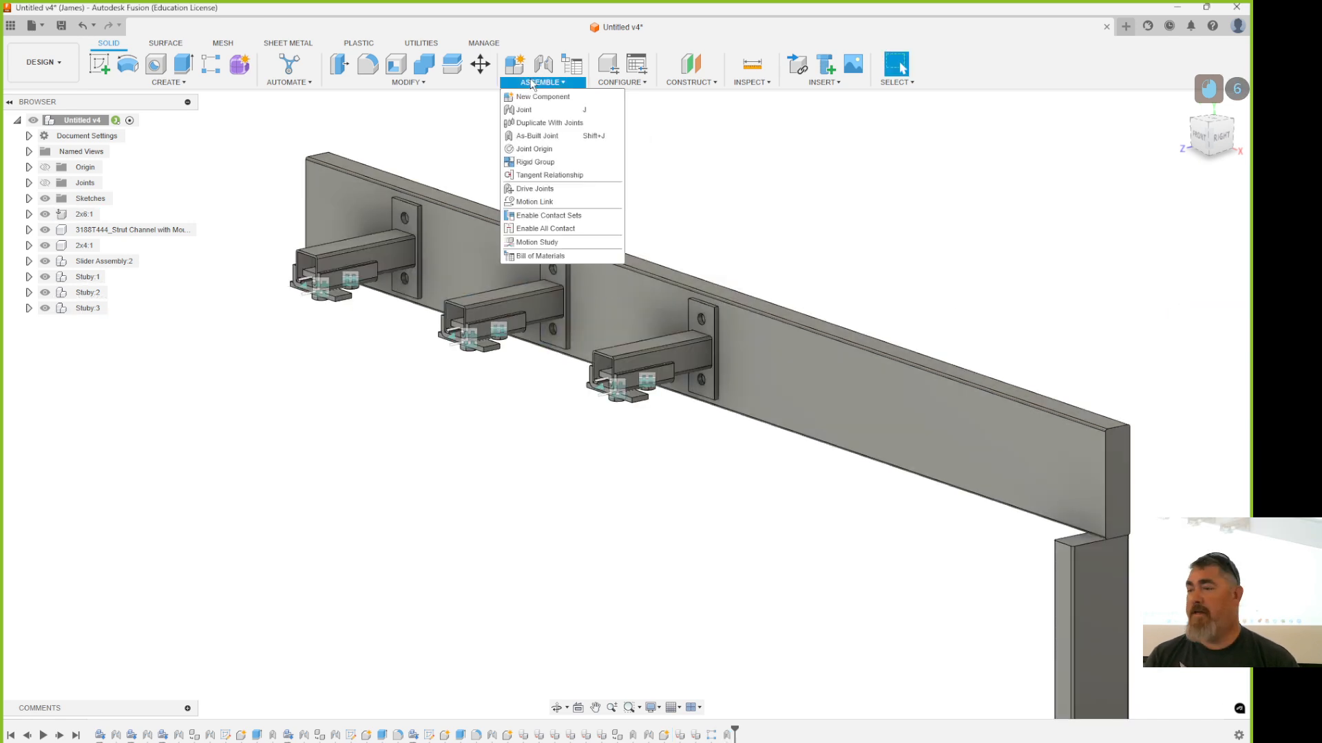
left_click(536, 120)
left_click(542, 82)
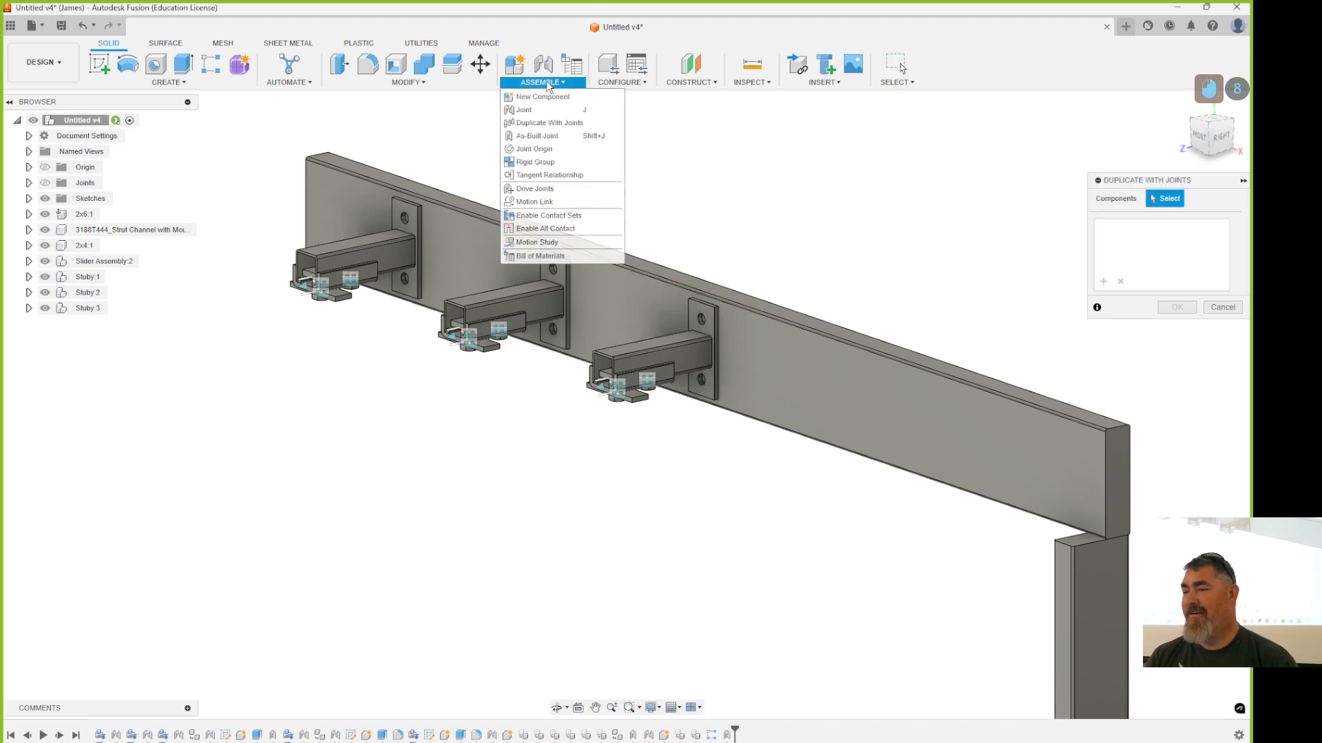
left_click(540, 130)
left_click(382, 250)
left_click(440, 245)
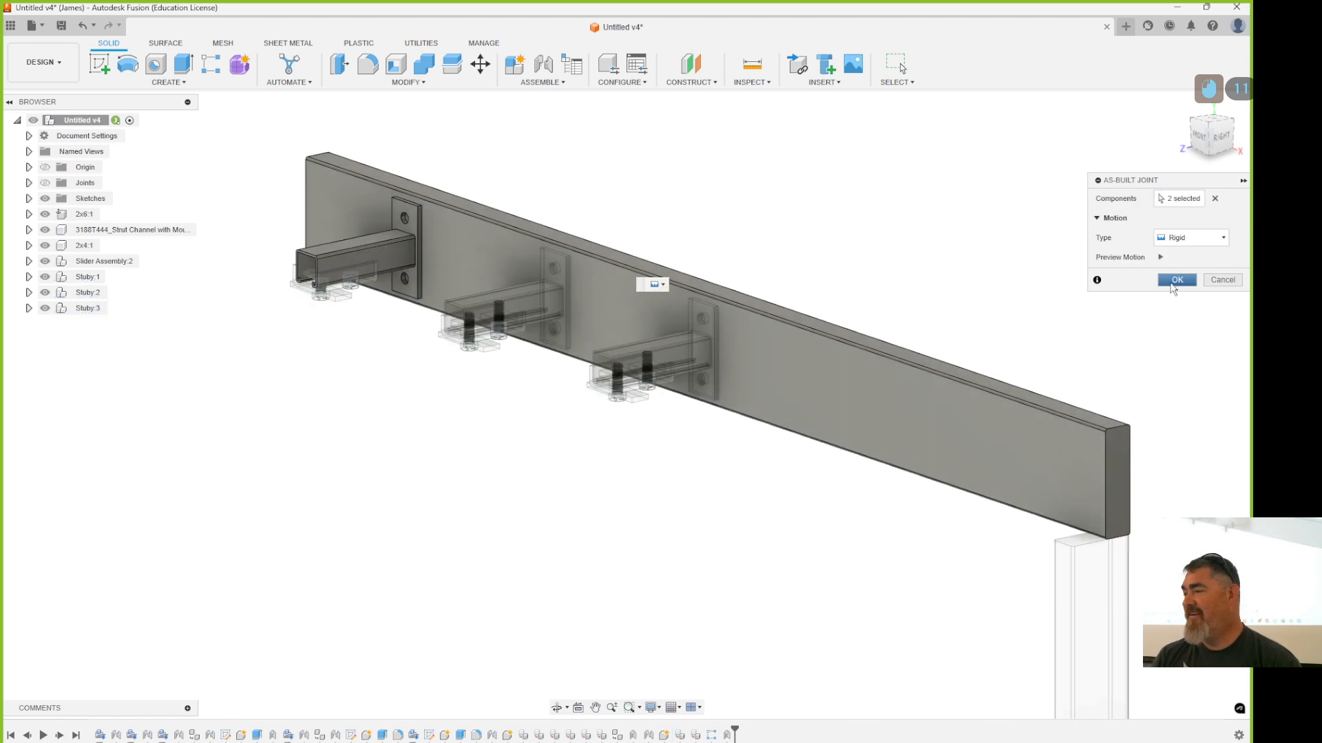
left_click(1175, 281)
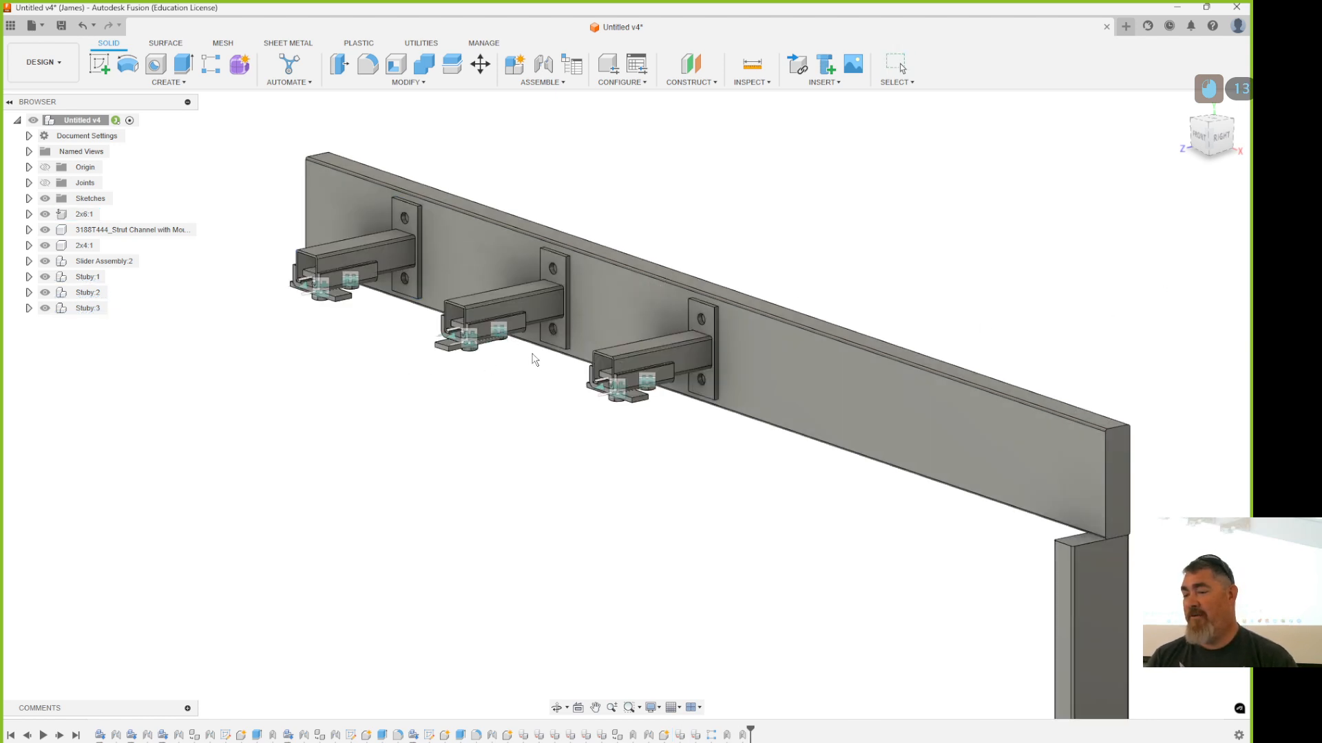
Step: Test the movement of the sliders on the two Stuby copies fixed to the 2x6
mouse_move(471, 360)
left_mouse_down()
mouse_move(416, 353)
mouse_move(448, 346)
left_mouse_up()
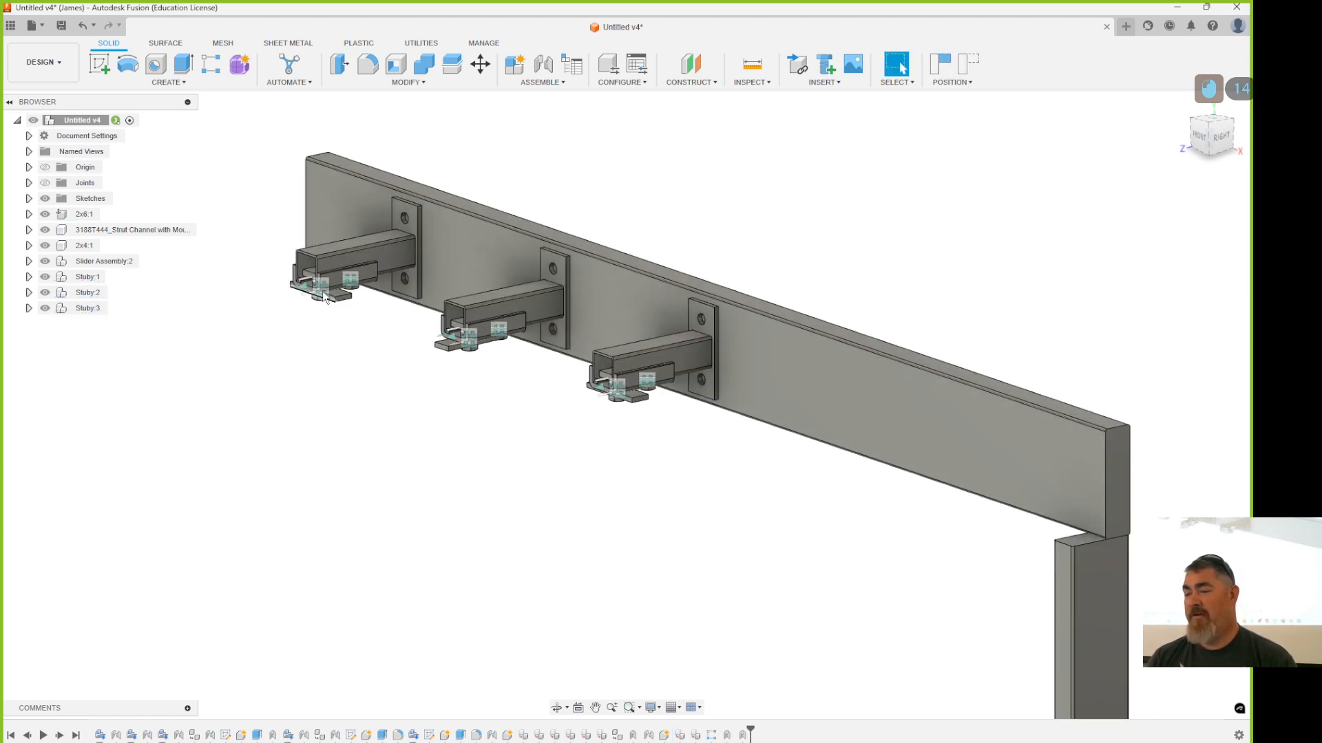
left_click_drag(334, 297, 224, 307)
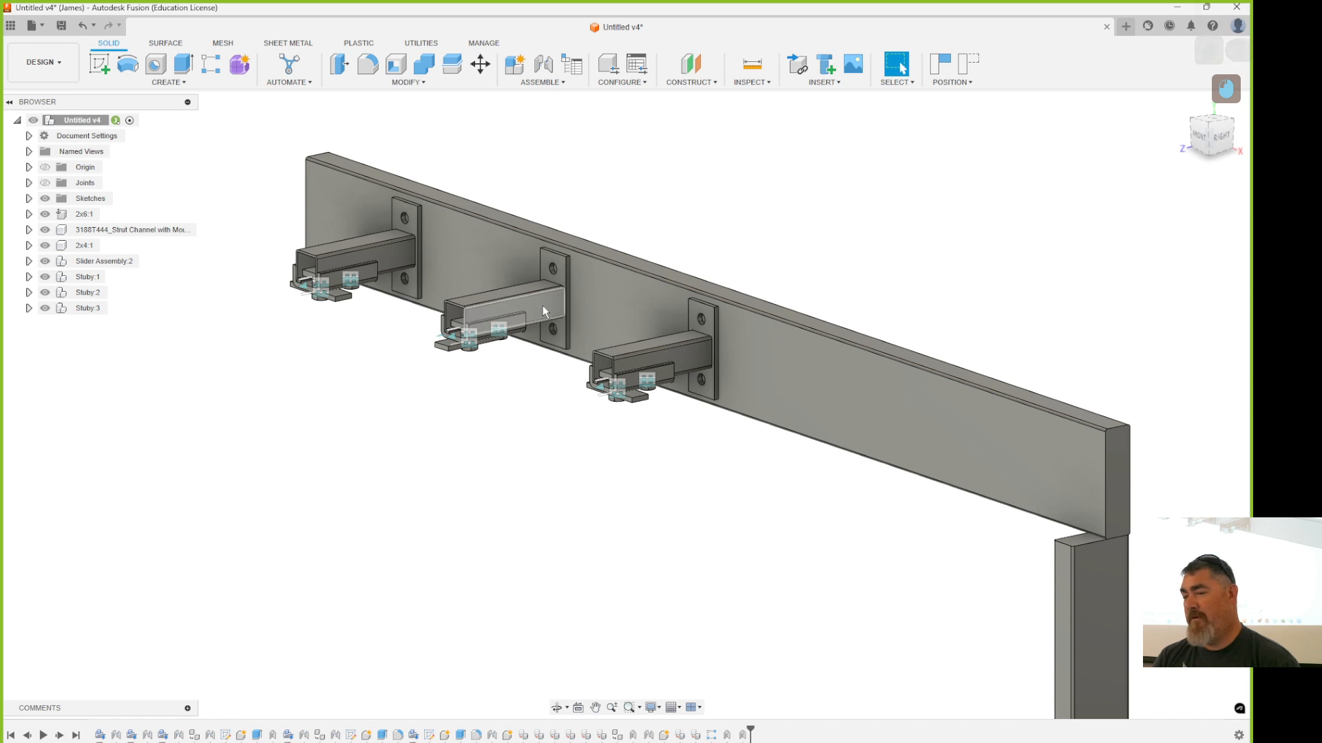
left_click_drag(440, 344, 511, 338)
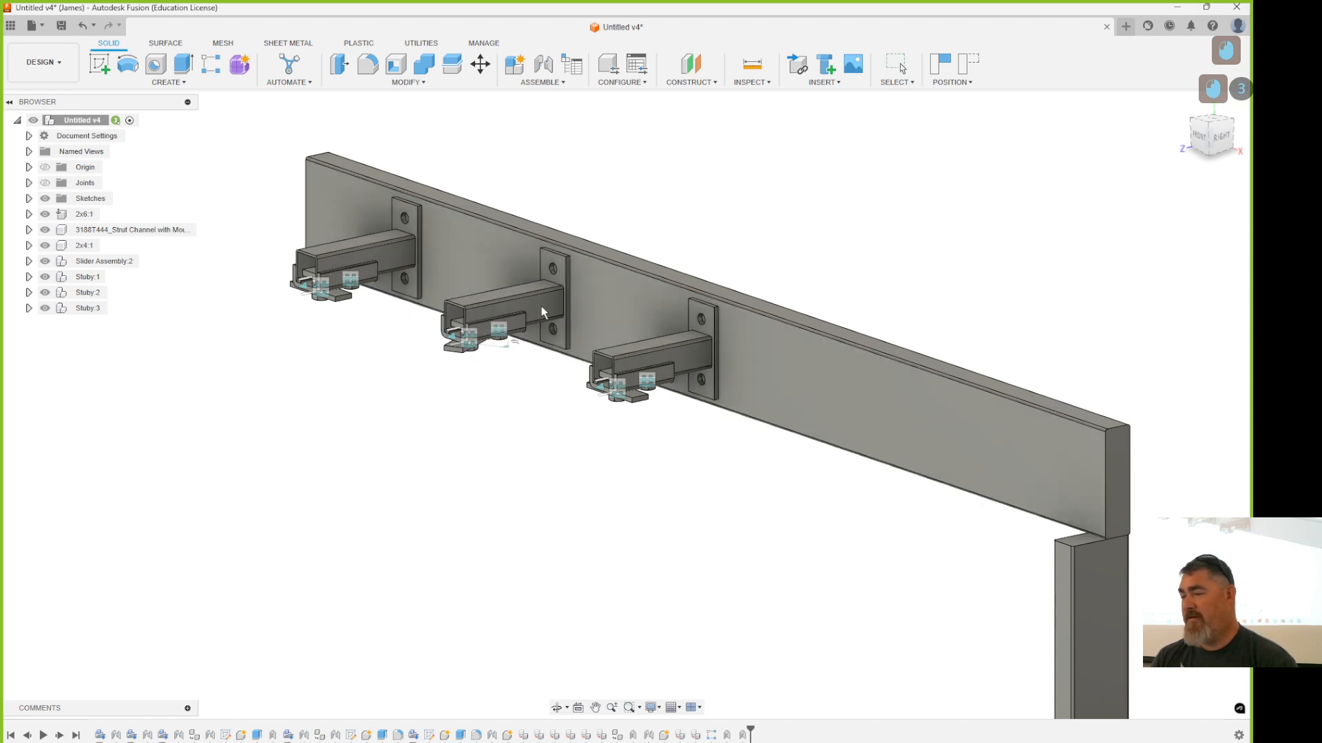
Step: Examine the component hierarchy of the first Stuby, including its strut channel and the parts nested in its Slider Assembly
scroll(486, 369, "down", 7)
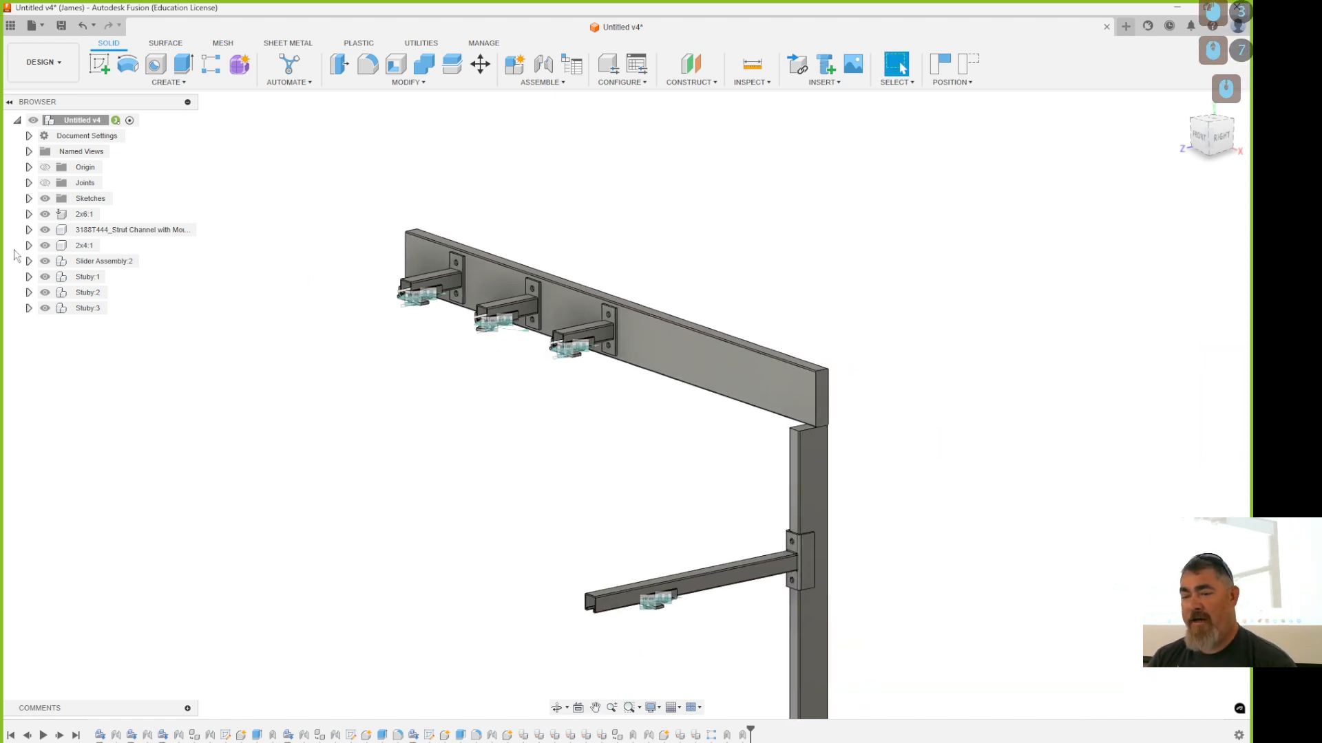
left_click(72, 276)
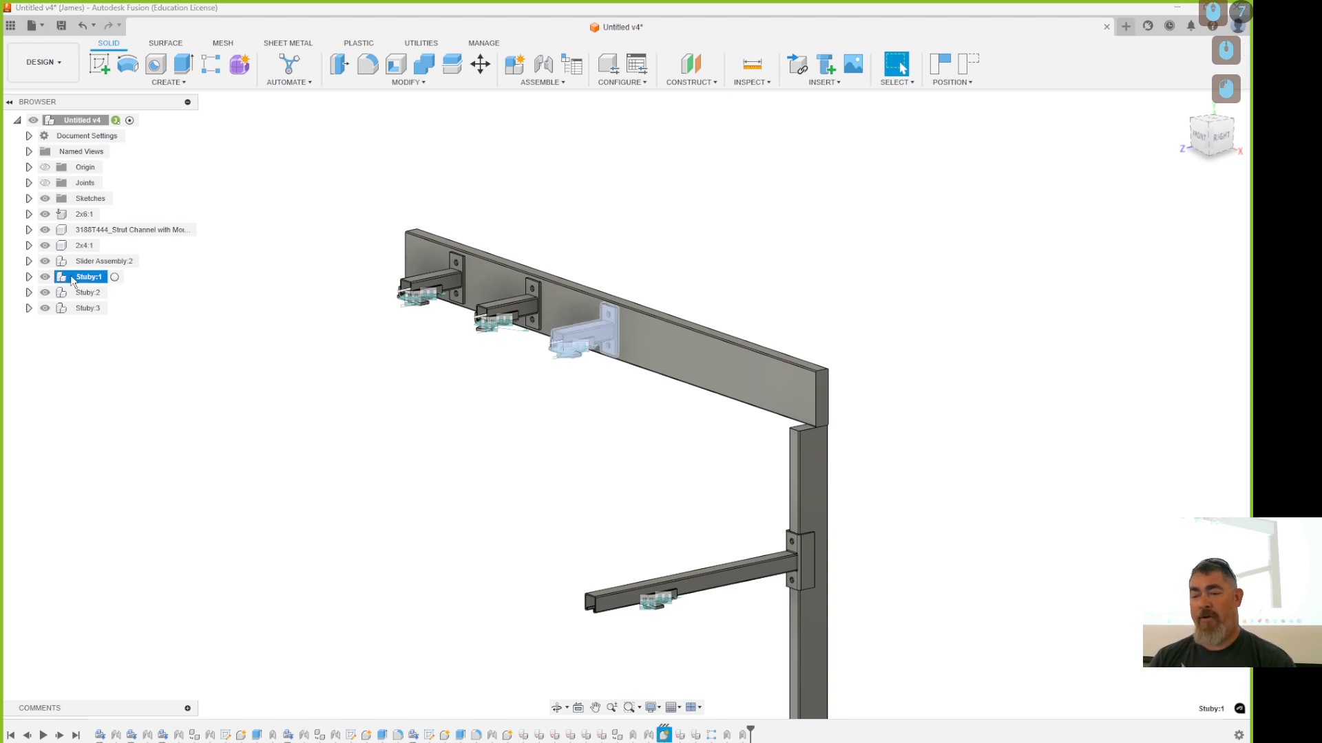
left_click(29, 277)
left_click(101, 324)
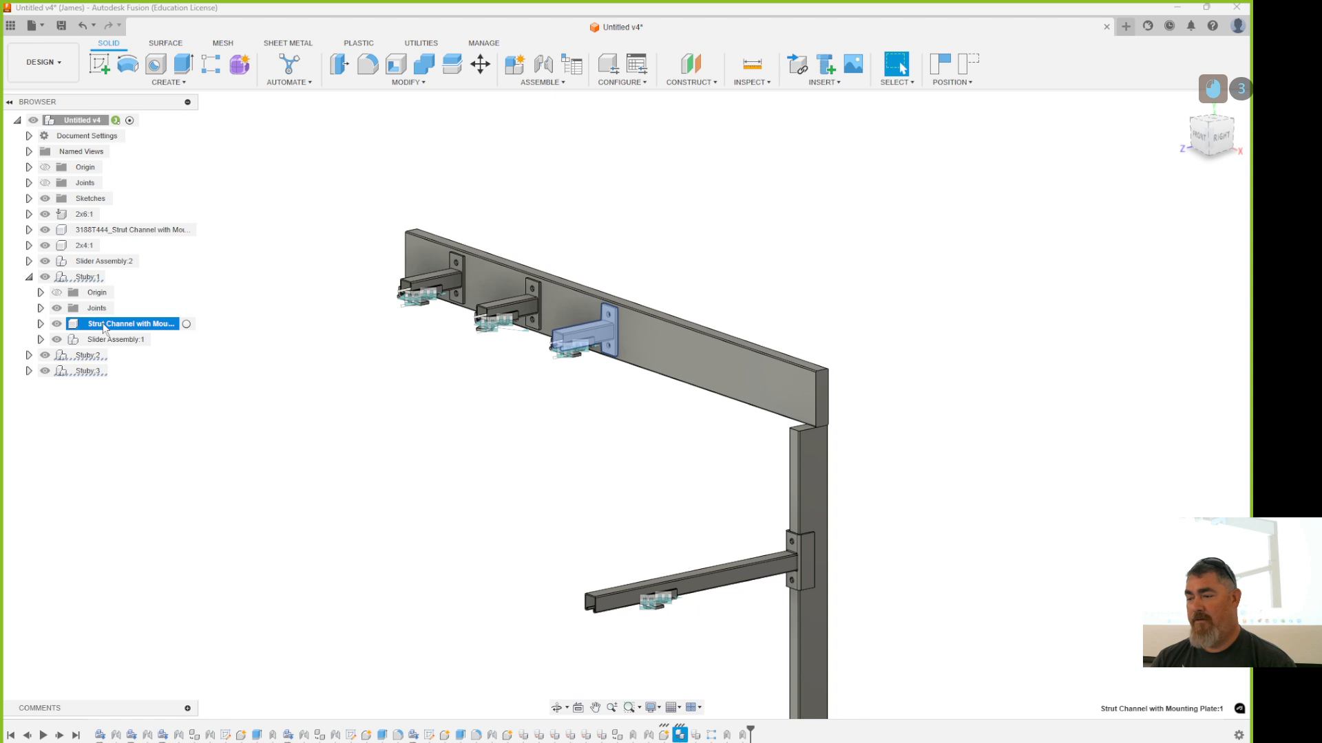
left_click(99, 341)
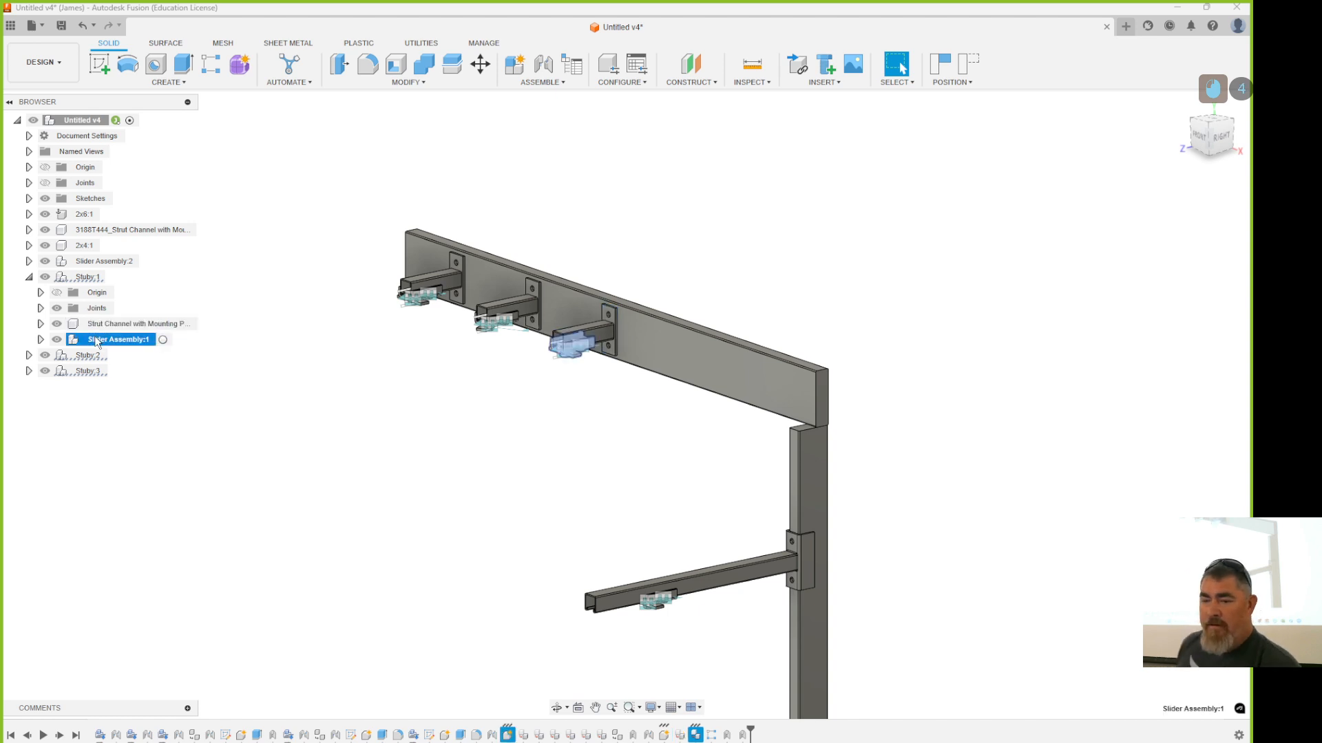
left_click(41, 339)
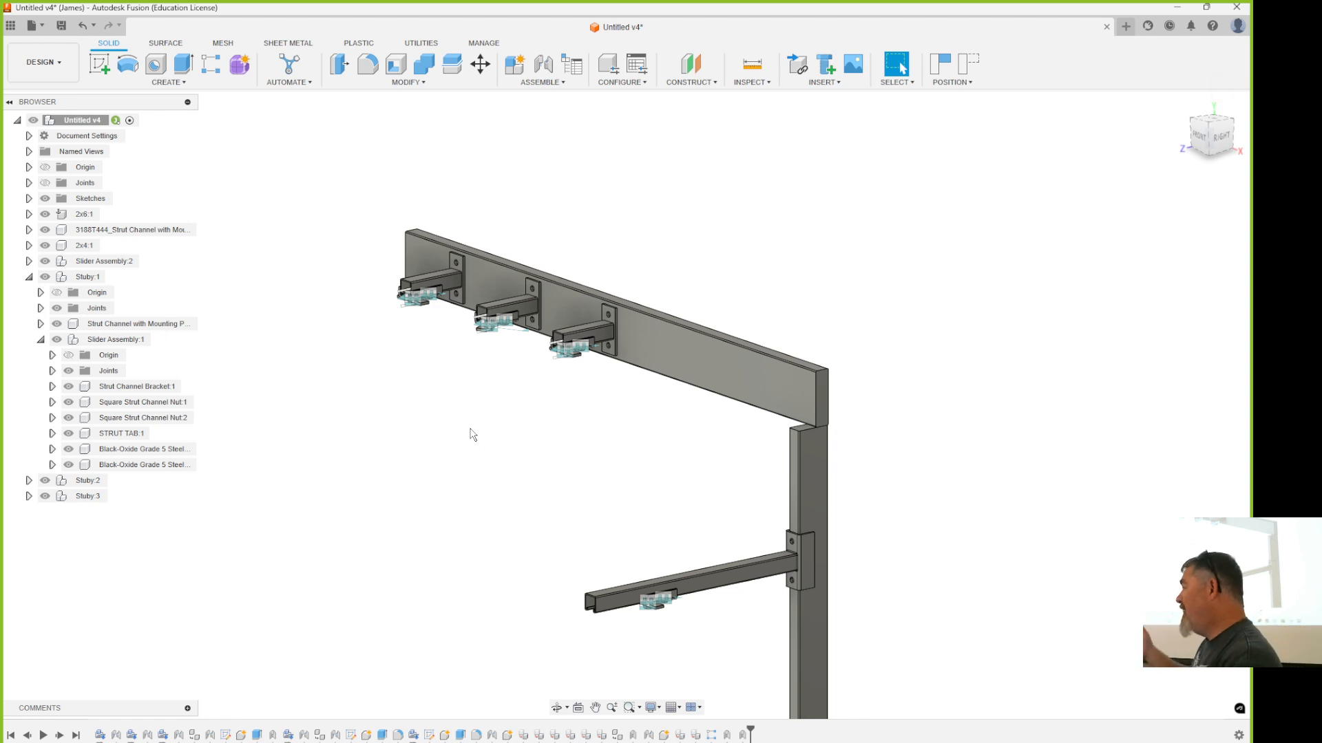
left_click(123, 339)
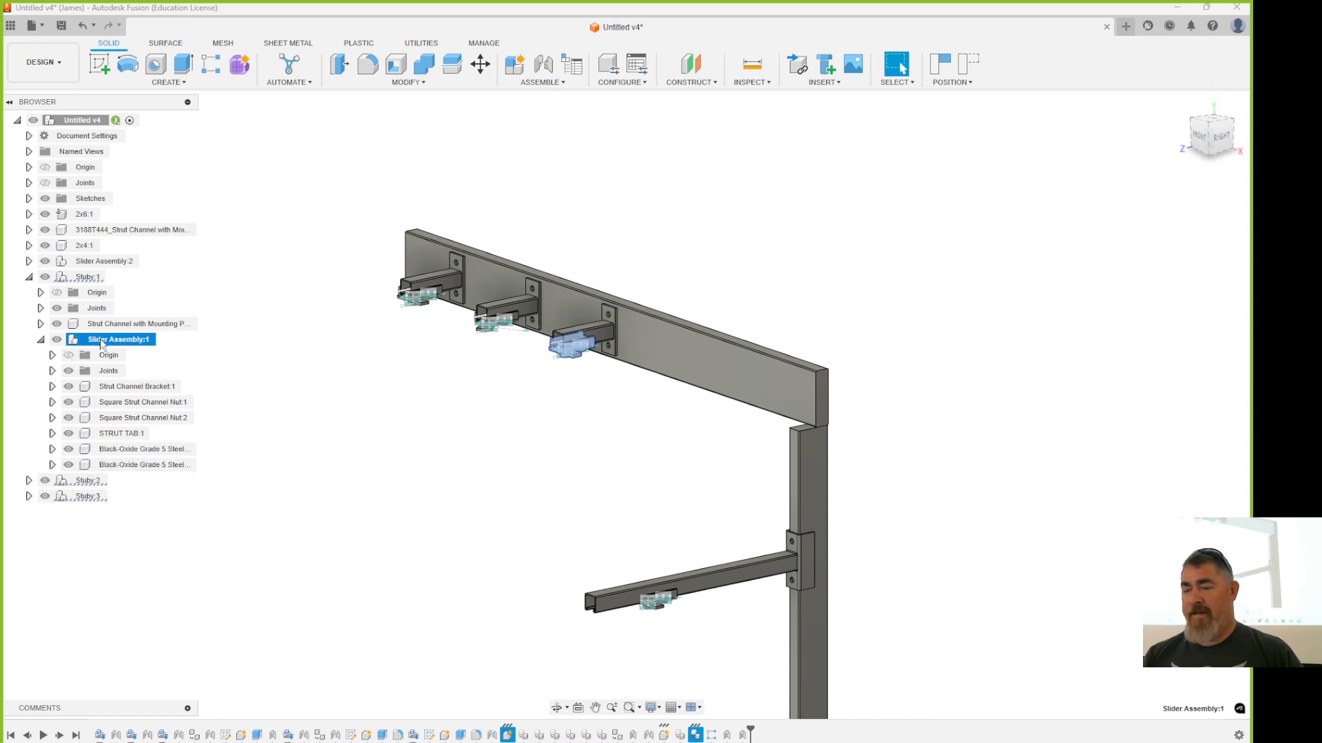
left_click(84, 277)
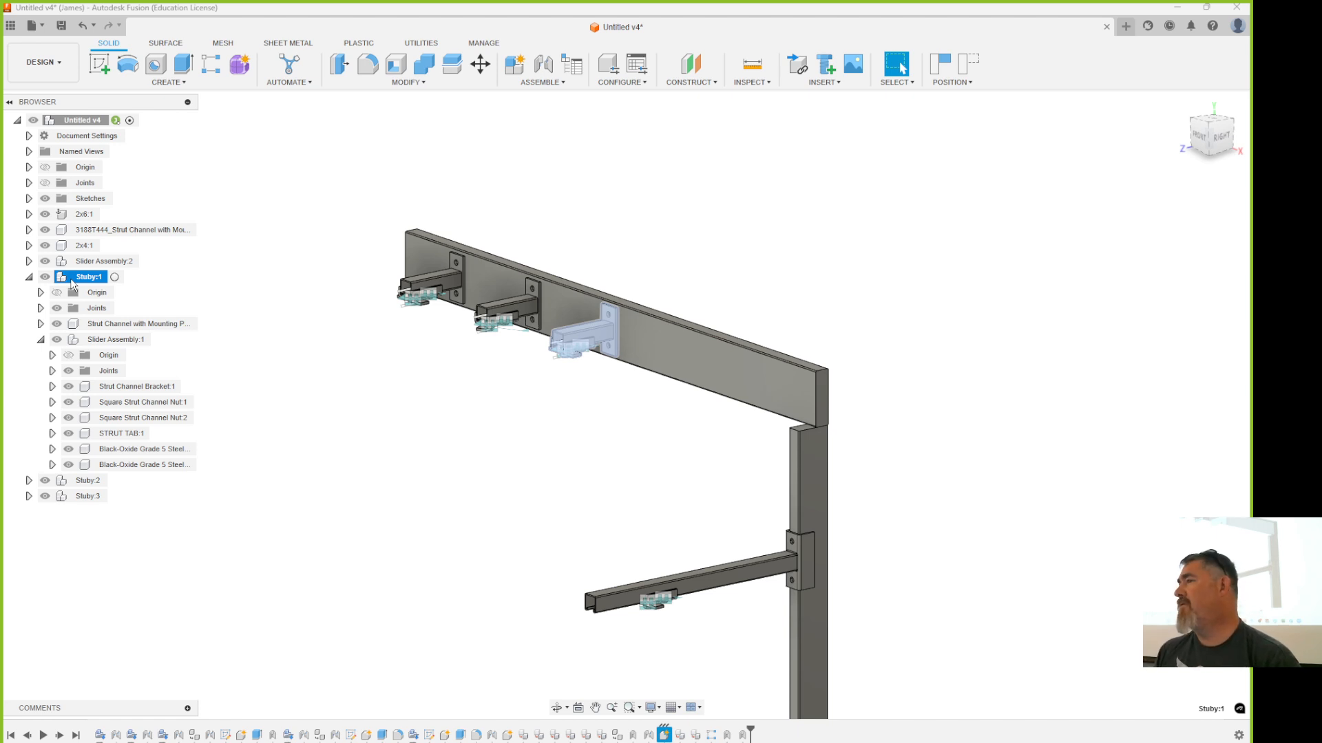
left_click(72, 279)
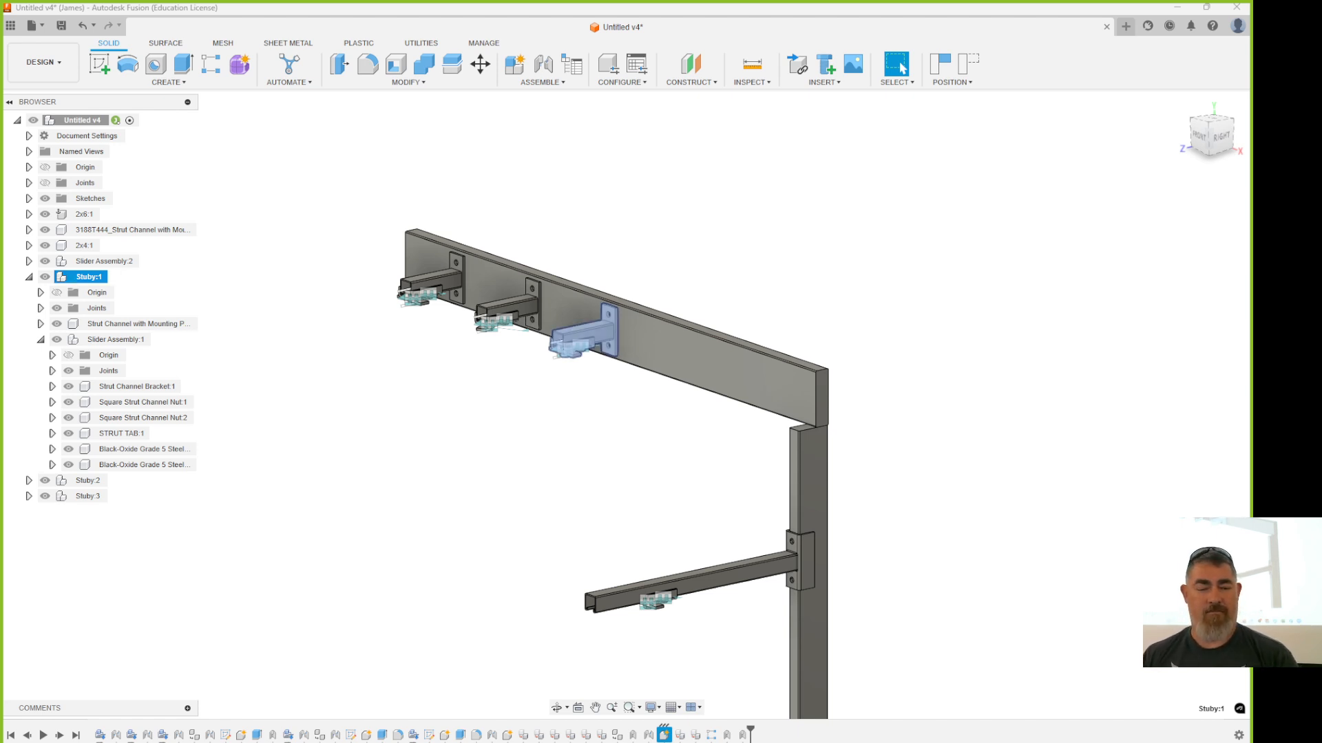